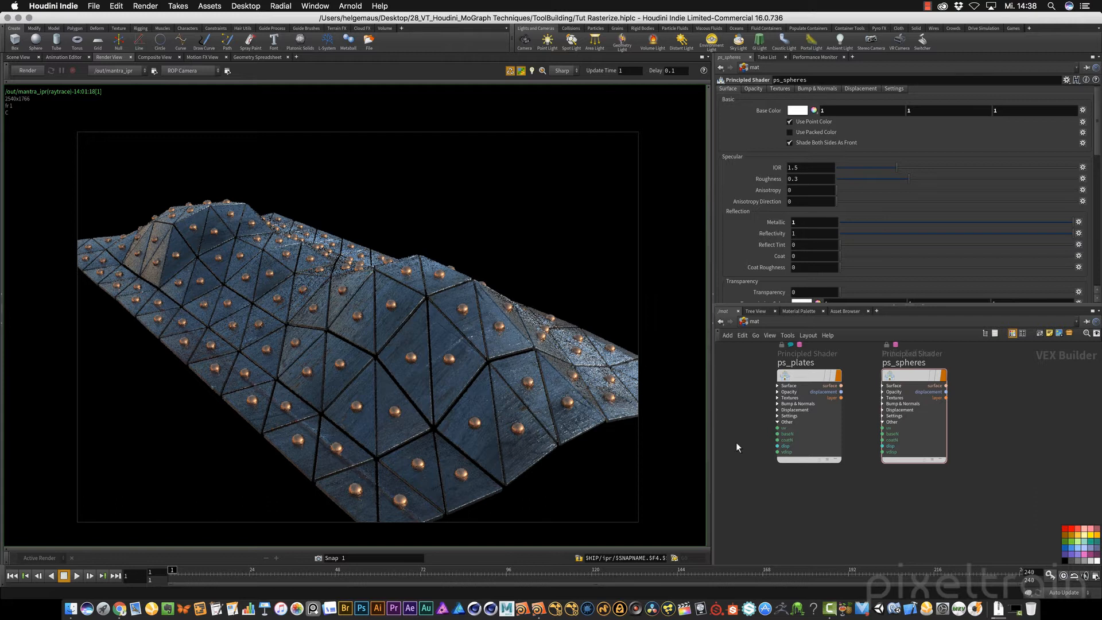
Frame the plate surface in the perspective viewport and create a camera from that view at the object level
left_click(17, 57)
right_click_drag(409, 343, 370, 348, "alt")
left_click_drag(370, 348, 443, 368, "alt")
key("Return")
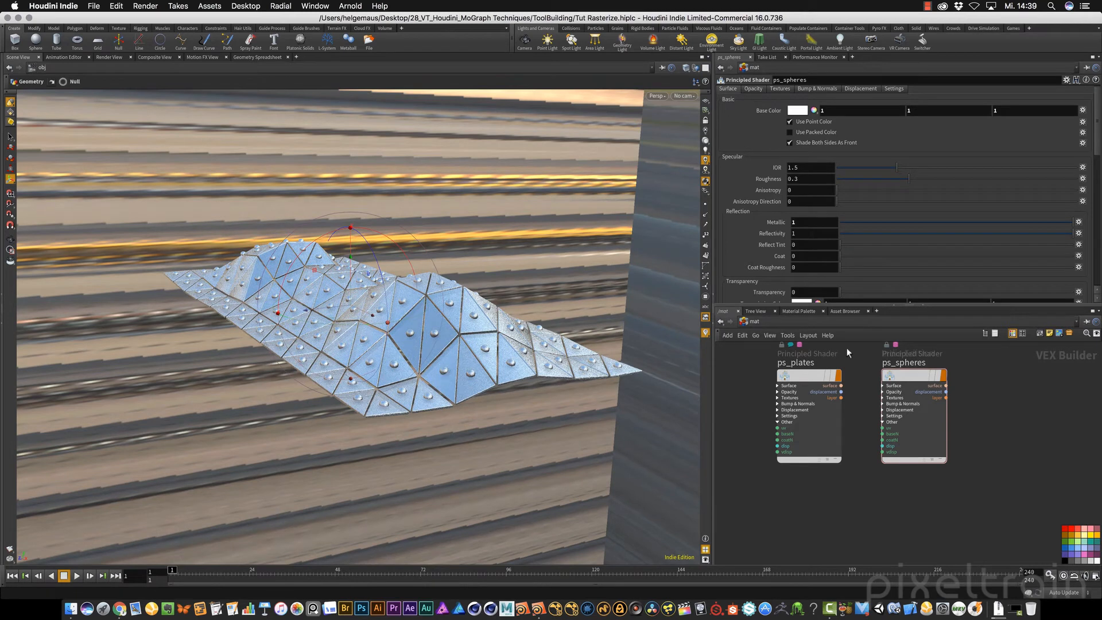
left_click(747, 323)
left_click(770, 367)
left_click_drag(474, 315, 450, 327, "alt")
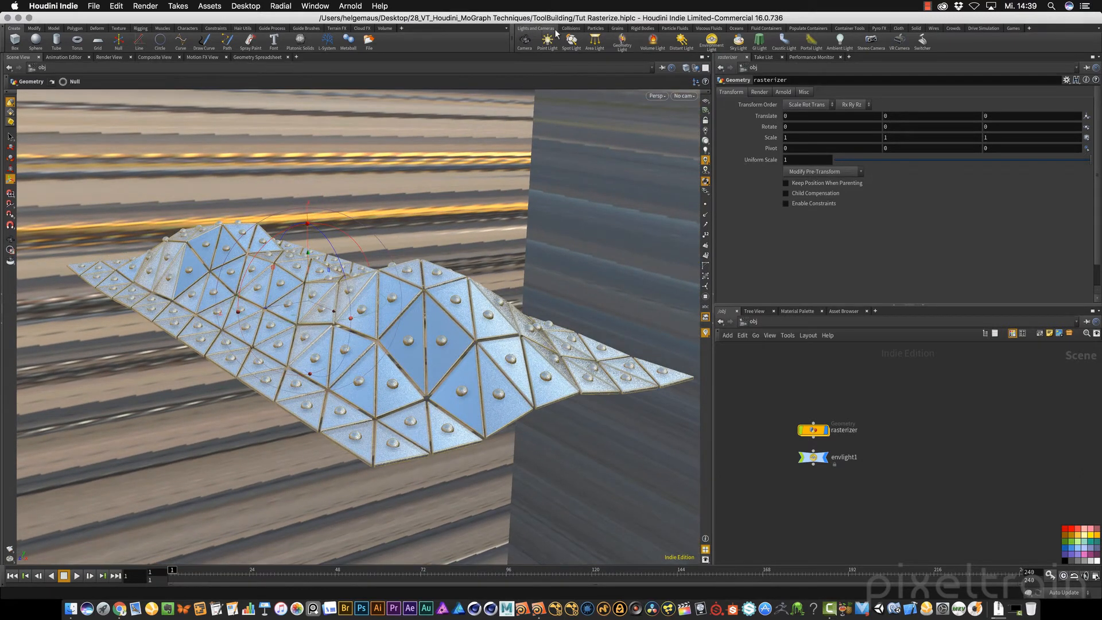
left_click(525, 42)
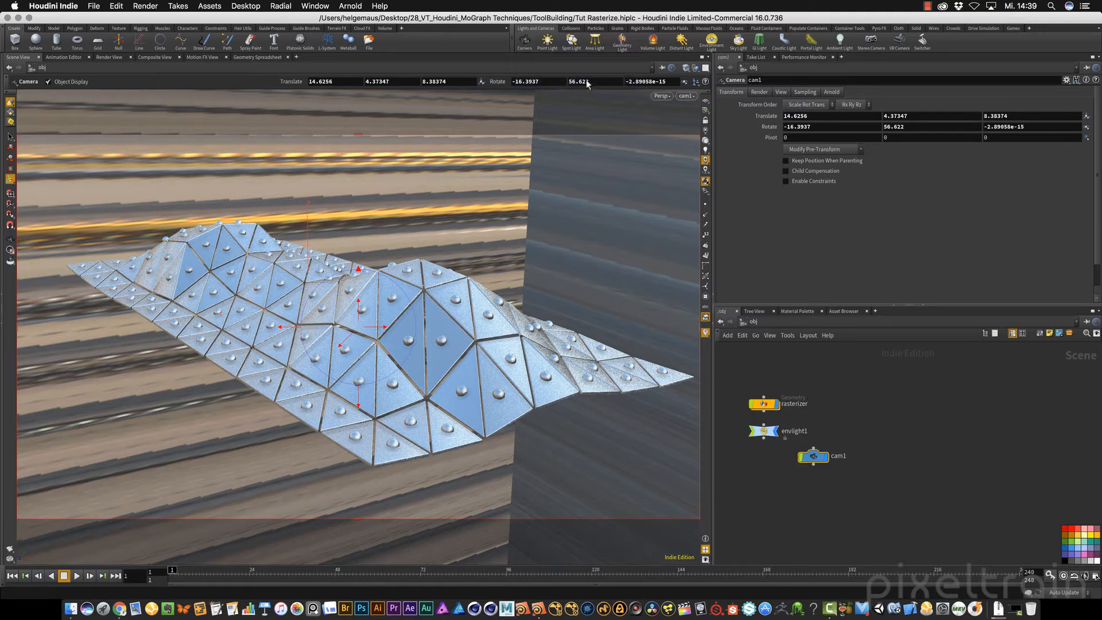
Place the new camera node beside the rasterizer node and rename it shotCAM
left_click_drag(813, 456, 853, 411)
left_click(873, 411)
type("shotCAM")
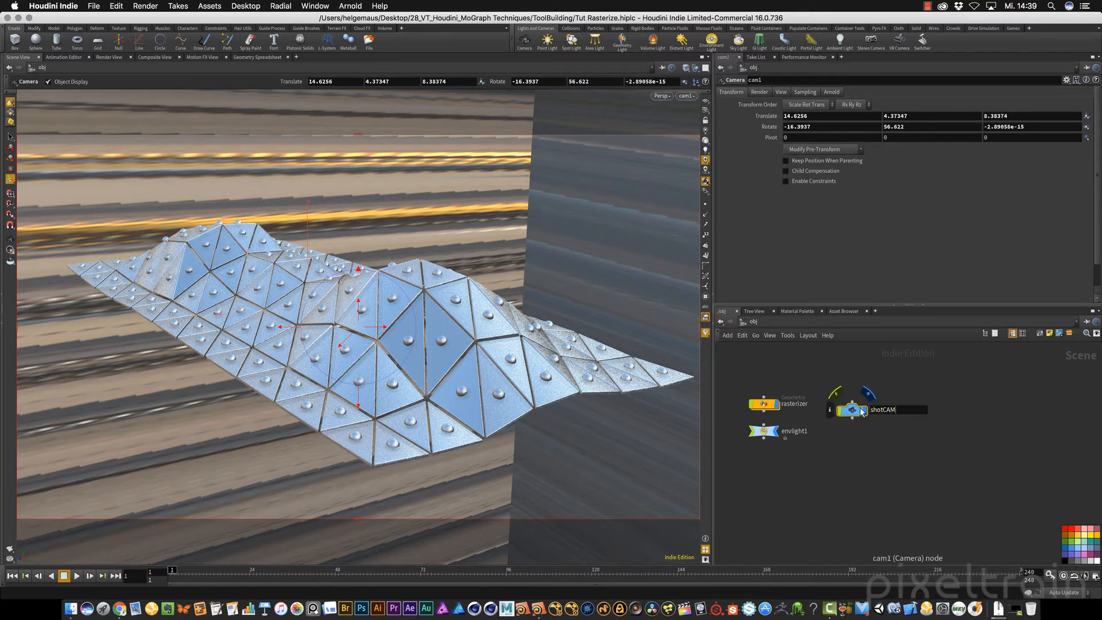
key("Return")
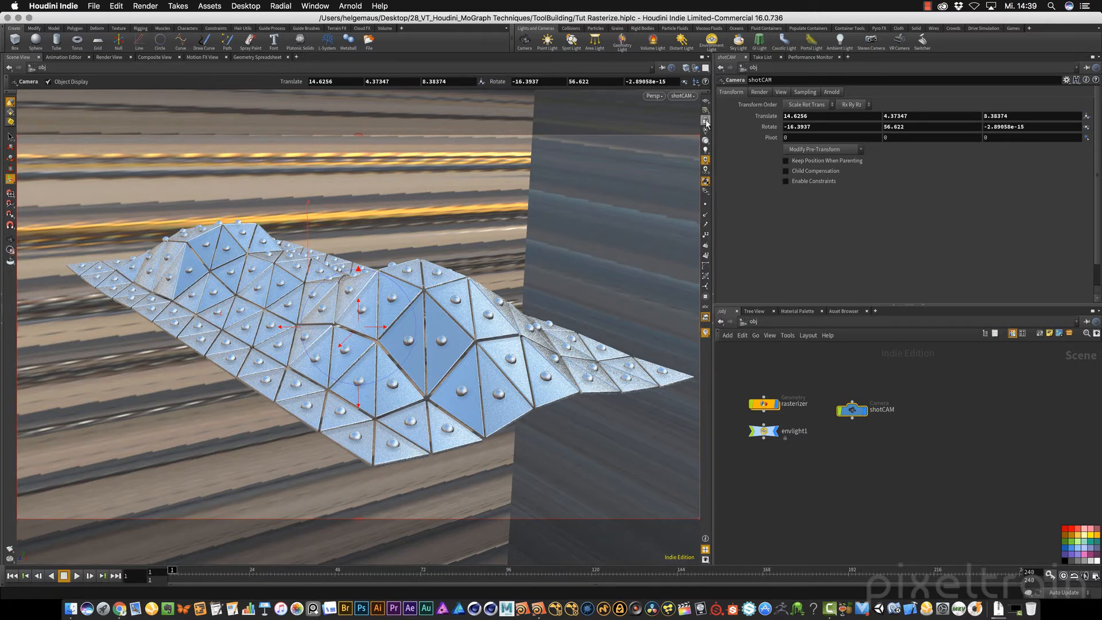
Leave the camera view to see the camera in the scene, and return to looking through shotCAM
right_click_drag(531, 301, 383, 304, "alt")
left_click_drag(474, 304, 399, 318, "alt")
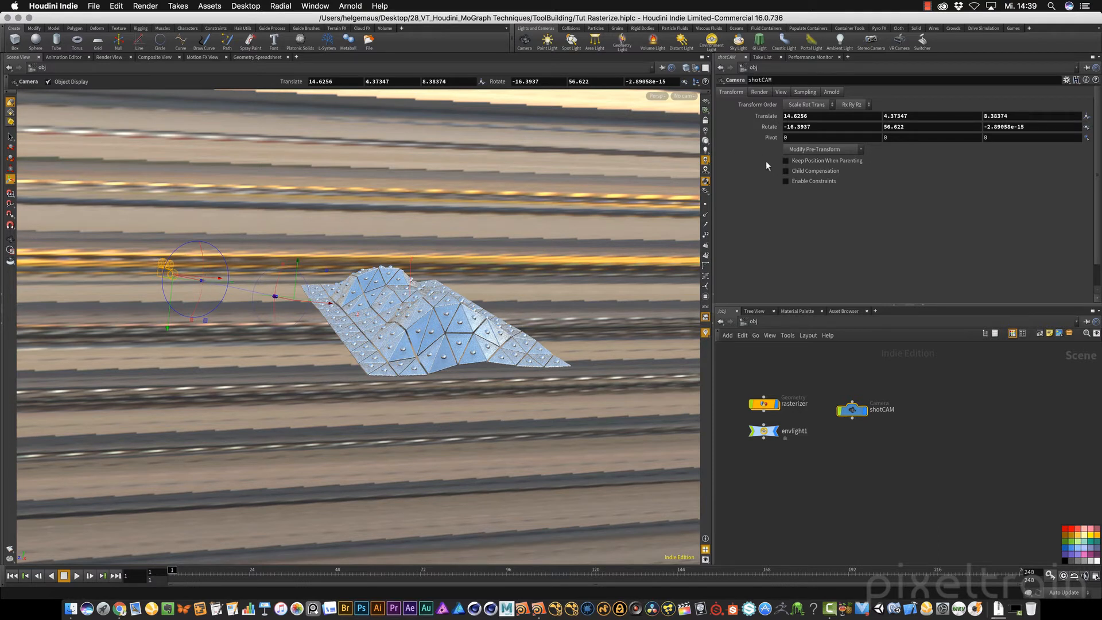
left_click(683, 96)
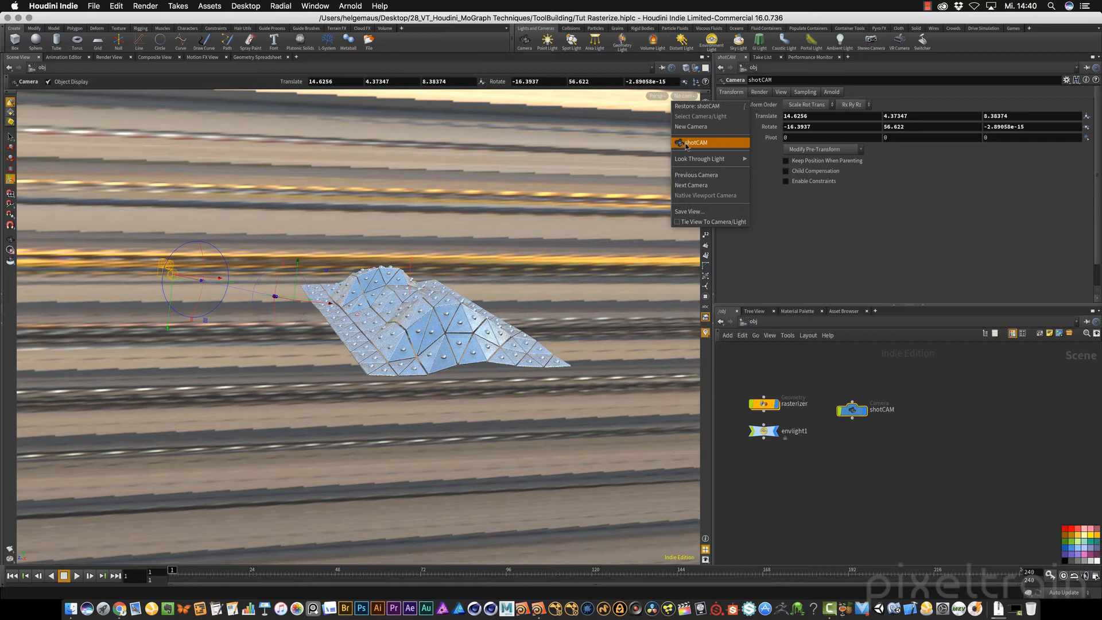
left_click(706, 147)
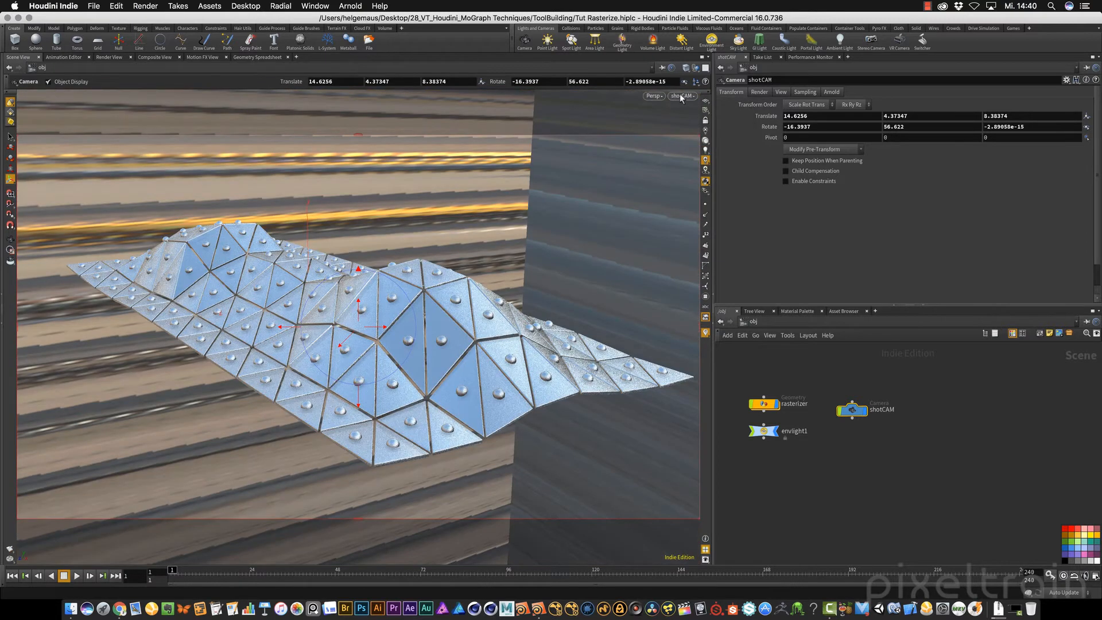
Lock shotCAM to the viewport, reframe it so the whole plate surface fits inside the frame, and release the lock
left_click(705, 120)
middle_click_drag(445, 378, 492, 383, "alt")
left_click_drag(492, 382, 459, 392, "alt")
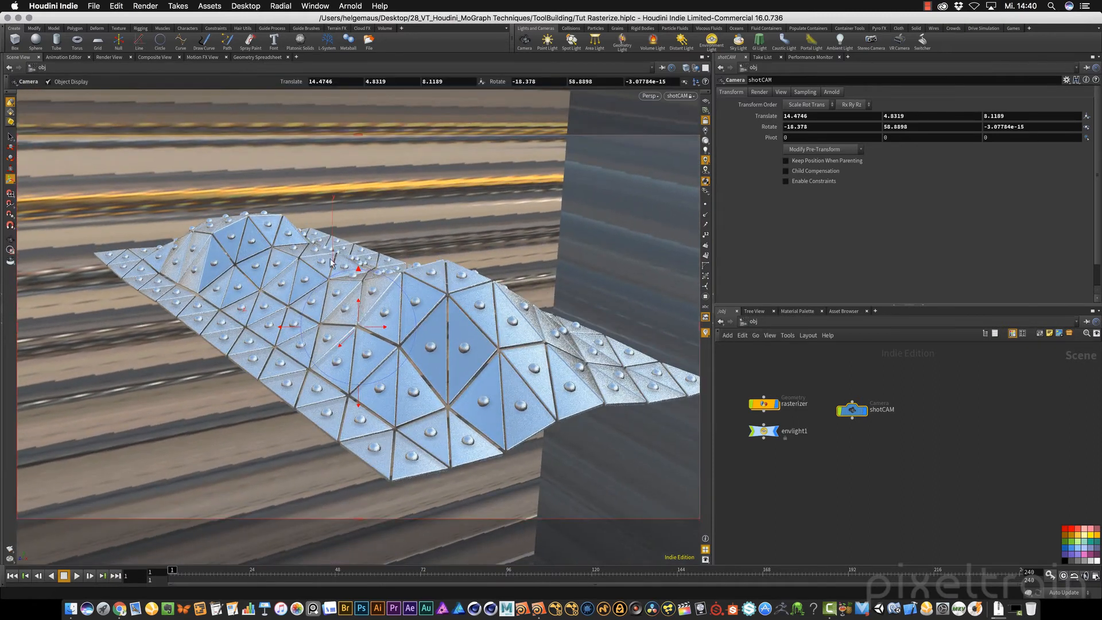
left_click_drag(379, 326, 361, 297)
left_click_drag(358, 398, 360, 400)
middle_click_drag(420, 381, 383, 368, "alt")
mouse_move(384, 368)
left_mouse_down("alt")
mouse_move(397, 367)
mouse_move(368, 365)
left_mouse_up("alt")
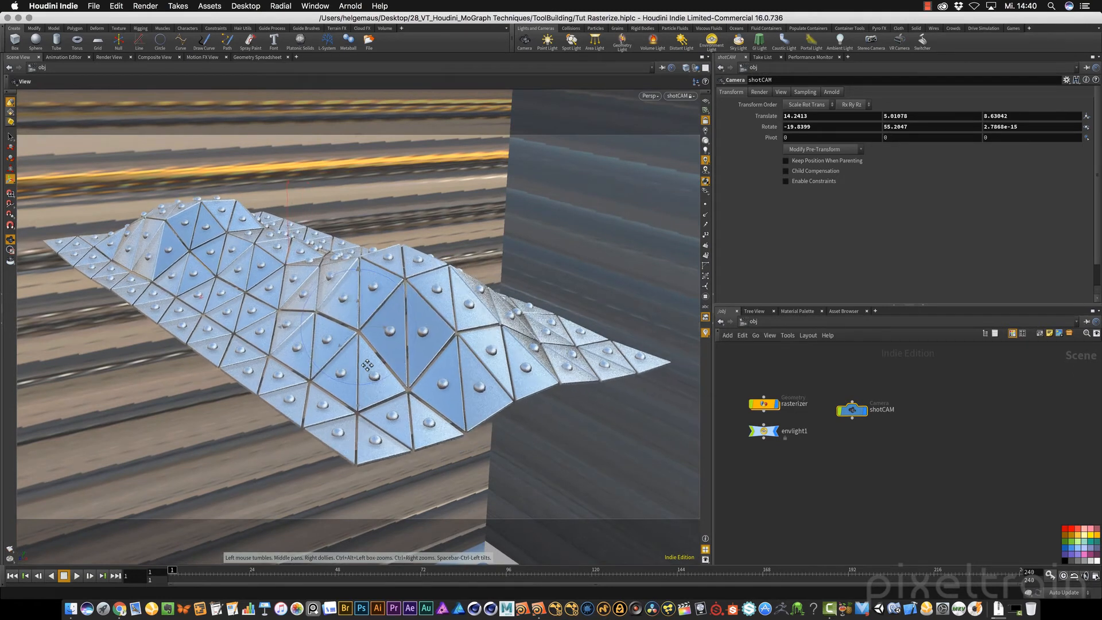
middle_click_drag(367, 365, 369, 365, "alt")
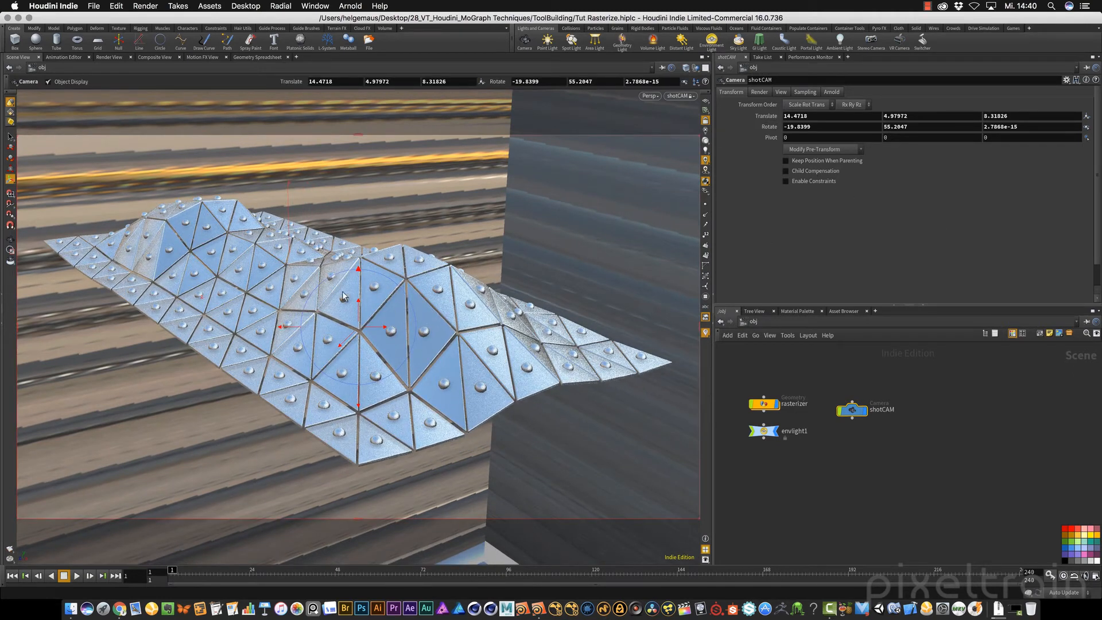
left_click(706, 121)
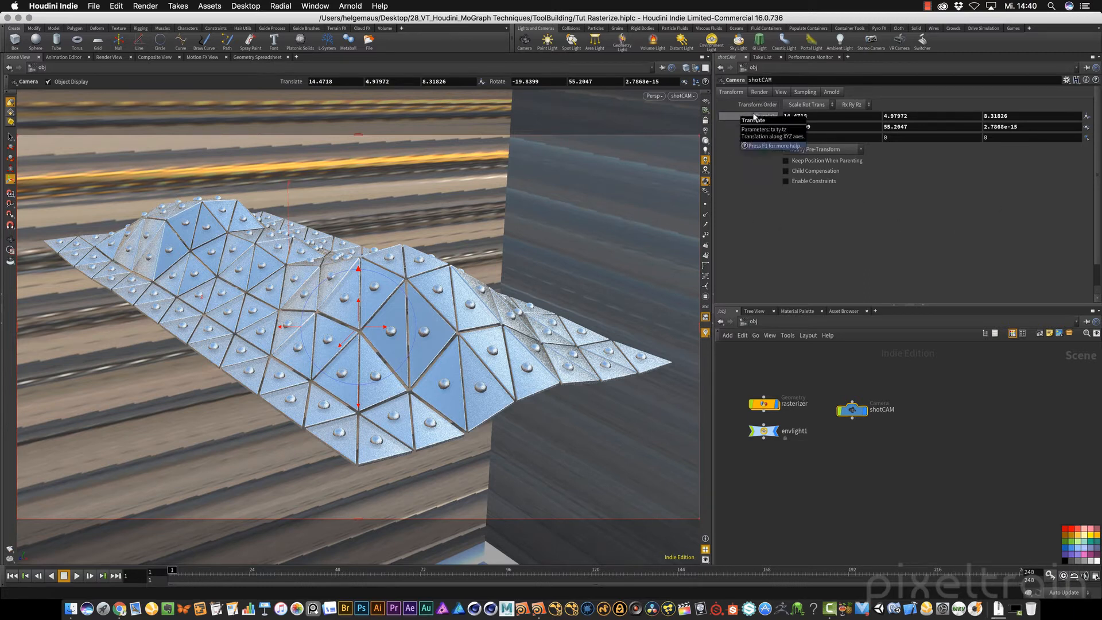
Review shotCAM's View parameters and start a test render to check the framing
left_click(760, 92)
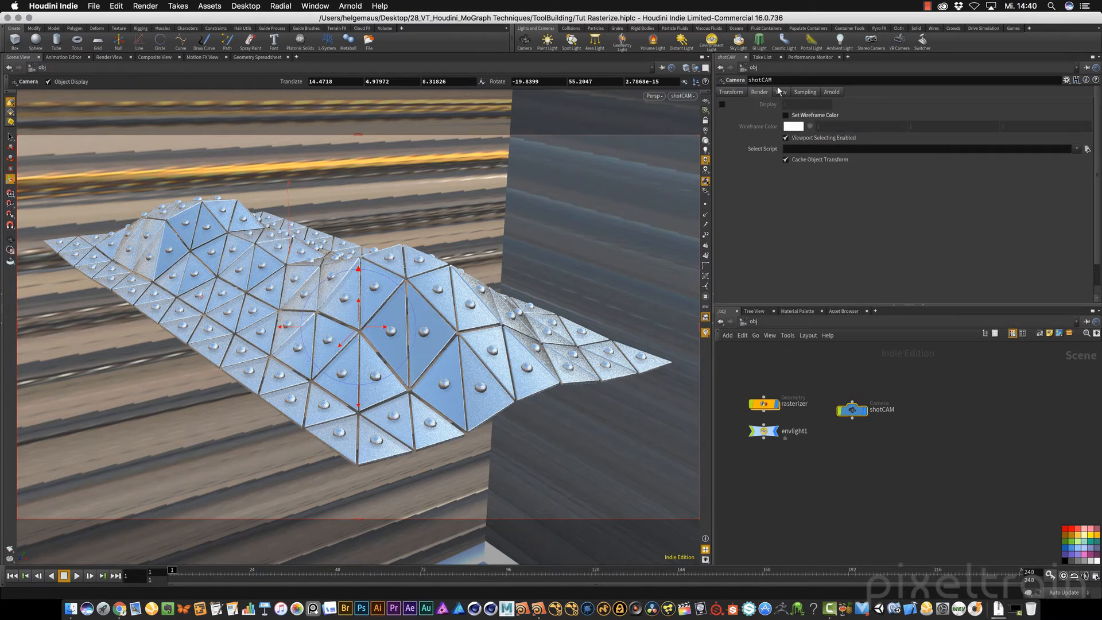
left_click(780, 91)
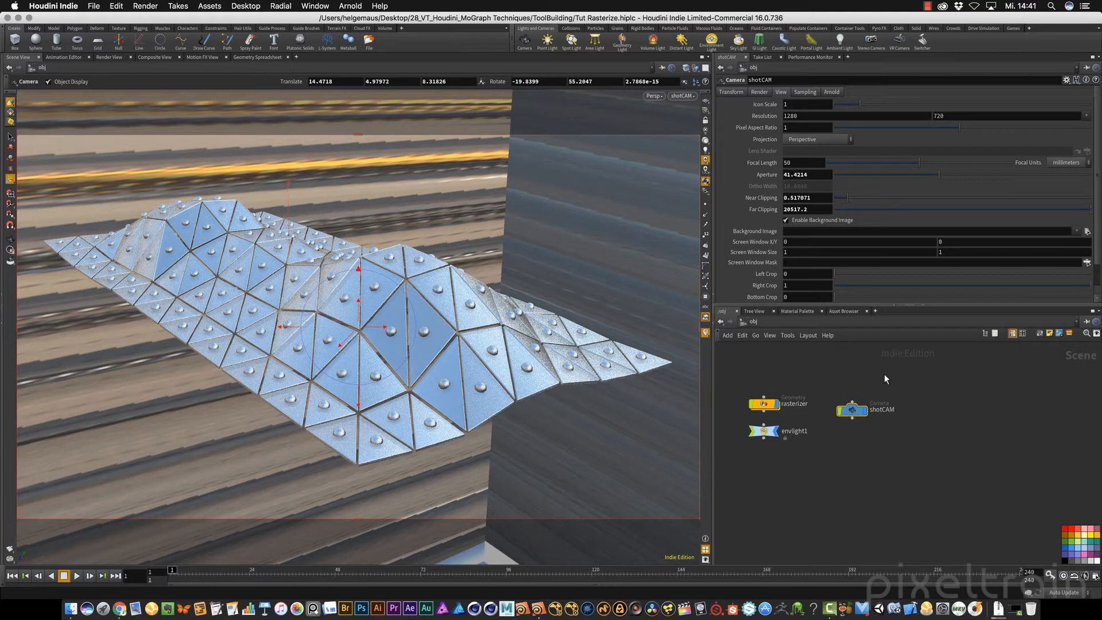
left_click(115, 56)
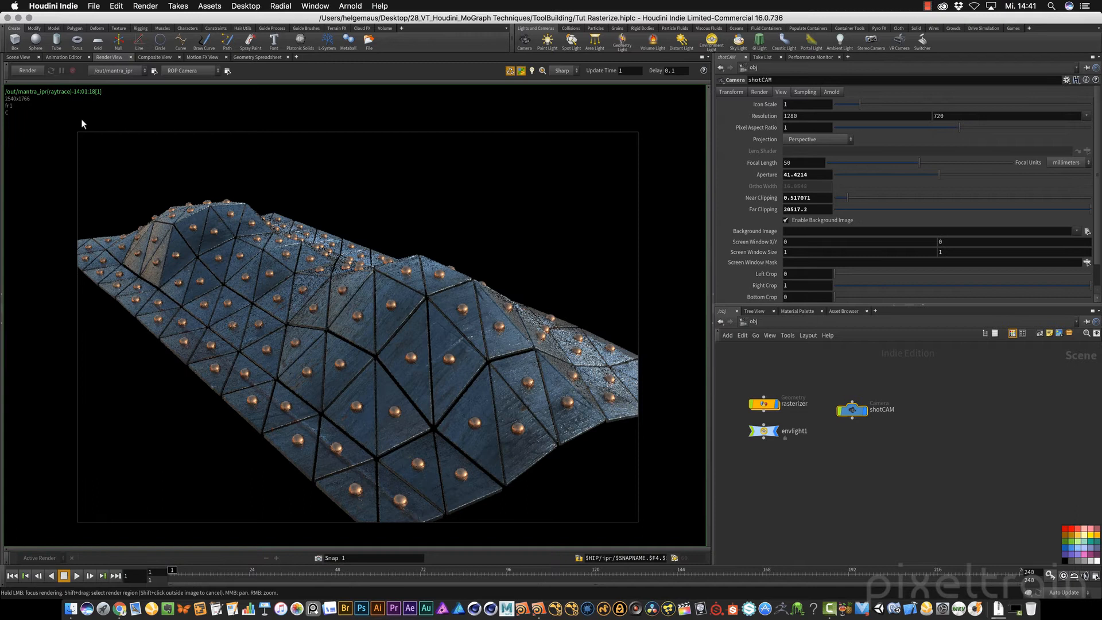
left_click(27, 70)
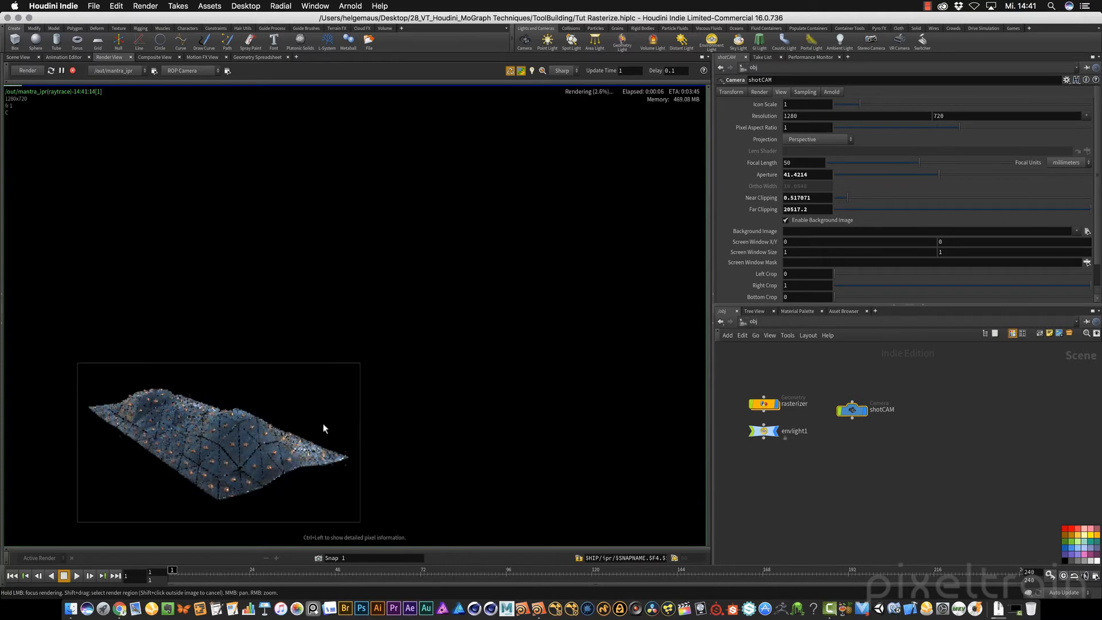
middle_click_drag(279, 427, 429, 311)
scroll(435, 305, "up", 6)
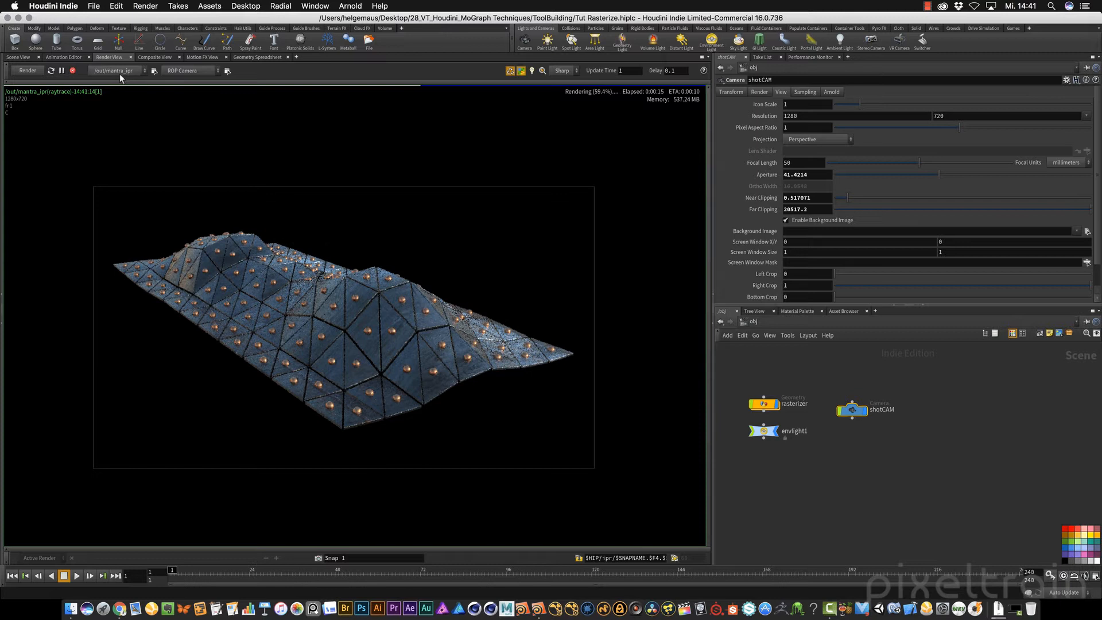
Stop the running render and set the render view's camera to /obj/shotCAM
left_click(73, 70)
left_click(209, 70)
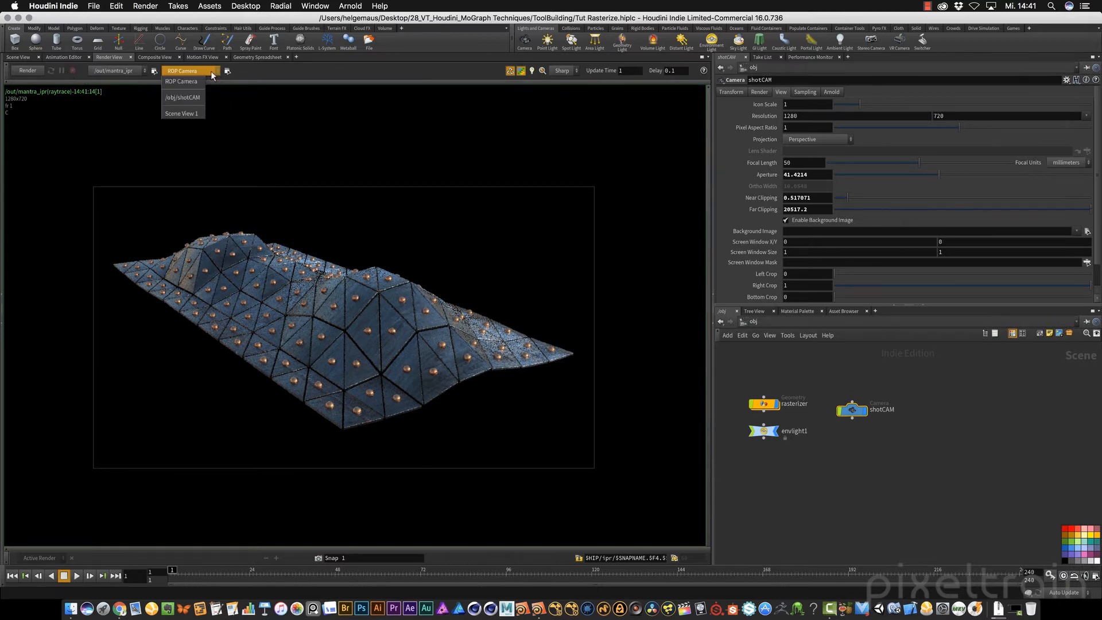
left_click(184, 98)
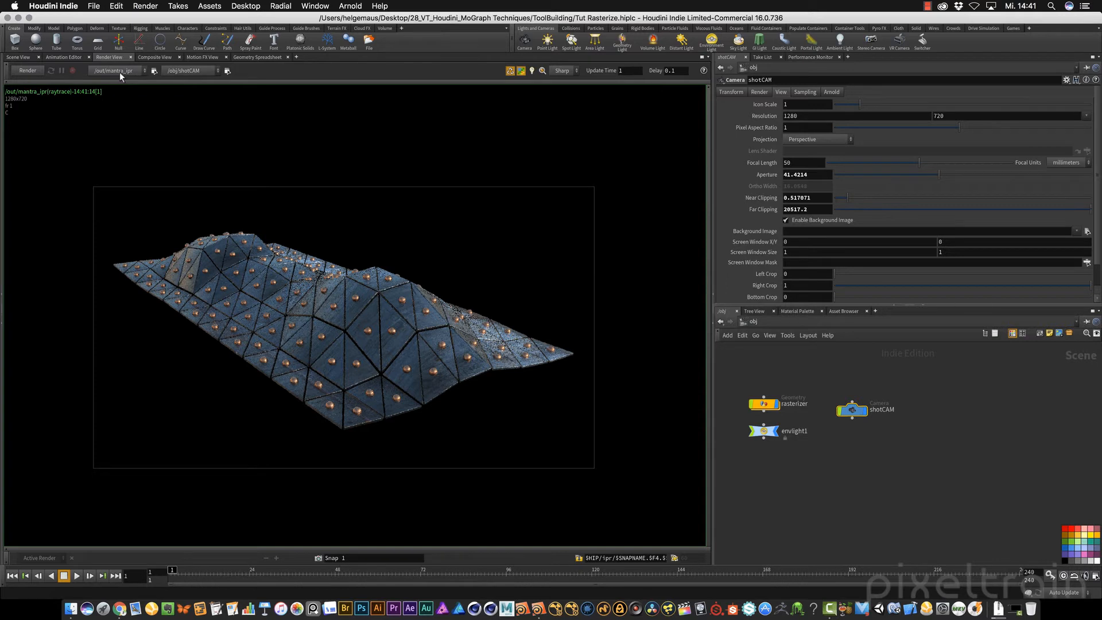
Go to the out network and reposition the mantra_ipr node to make room below it
left_click(763, 320)
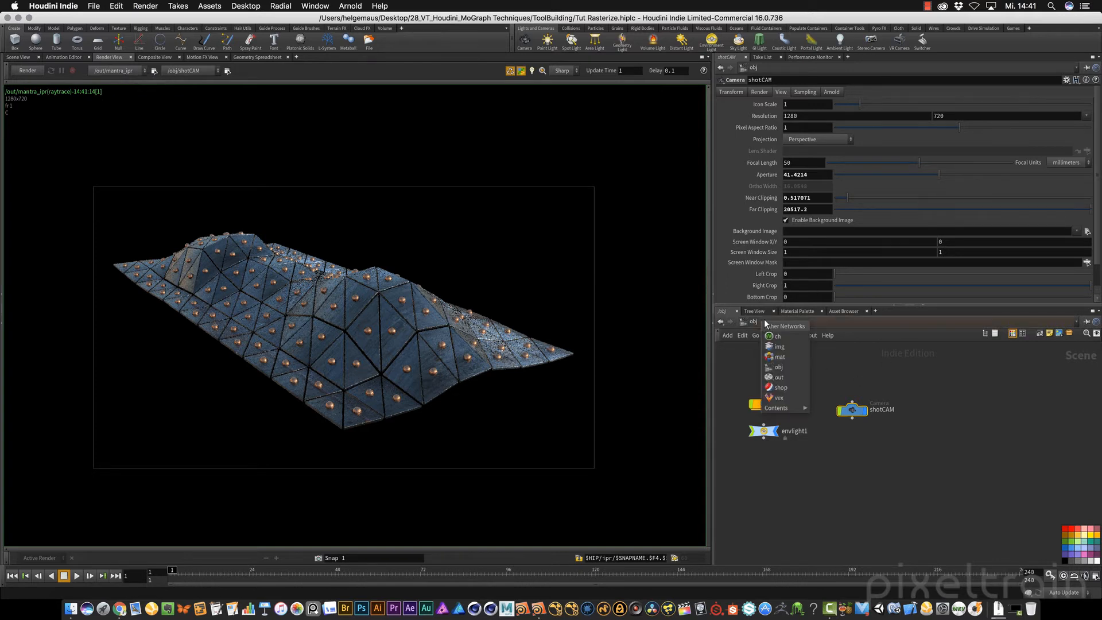
left_click(784, 373)
left_click_drag(913, 455, 798, 388)
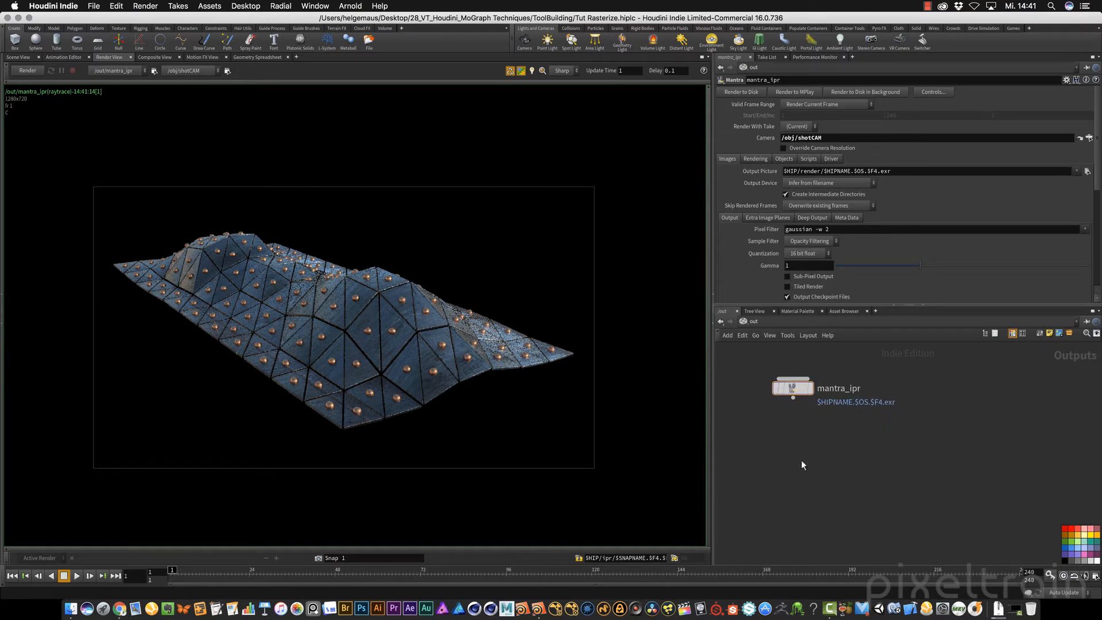
Add a Mantra render node directly below mantra_ipr and name it mantra_pbr
key("Tab")
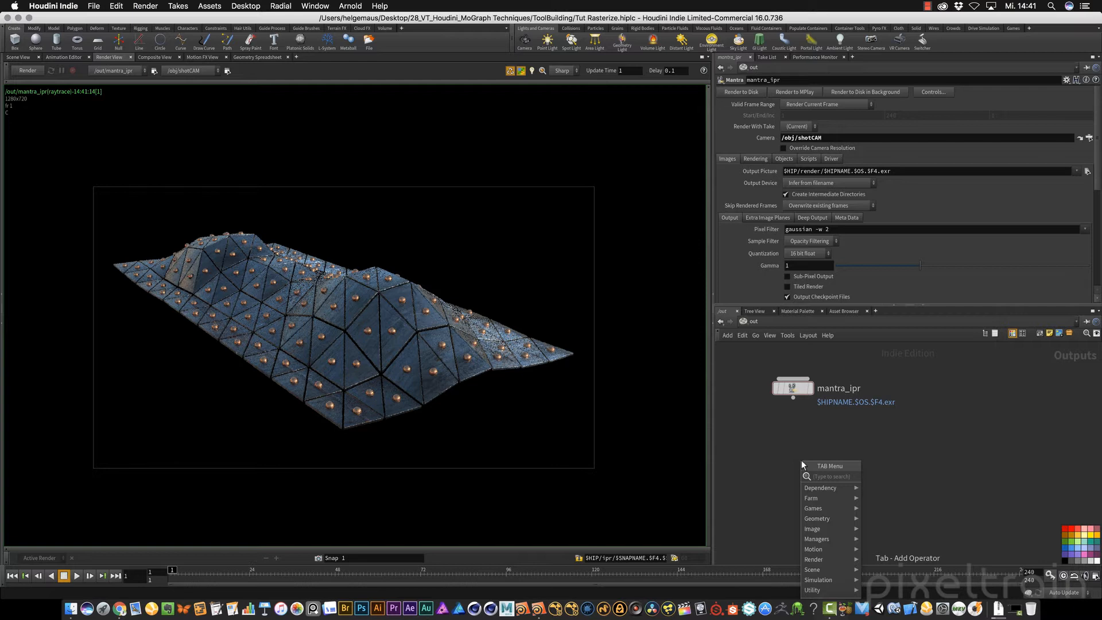
type("man")
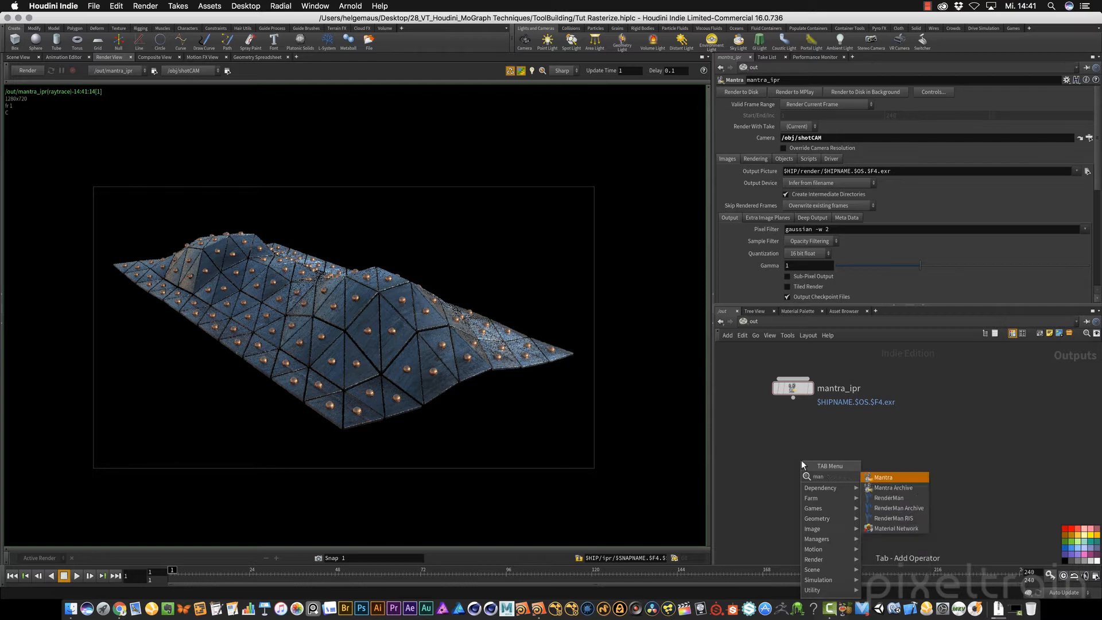
key("Return")
left_click(802, 462)
left_click_drag(802, 460, 794, 435)
left_click(830, 435)
type("mantra_pbr")
key("Return")
mouse_move(801, 437)
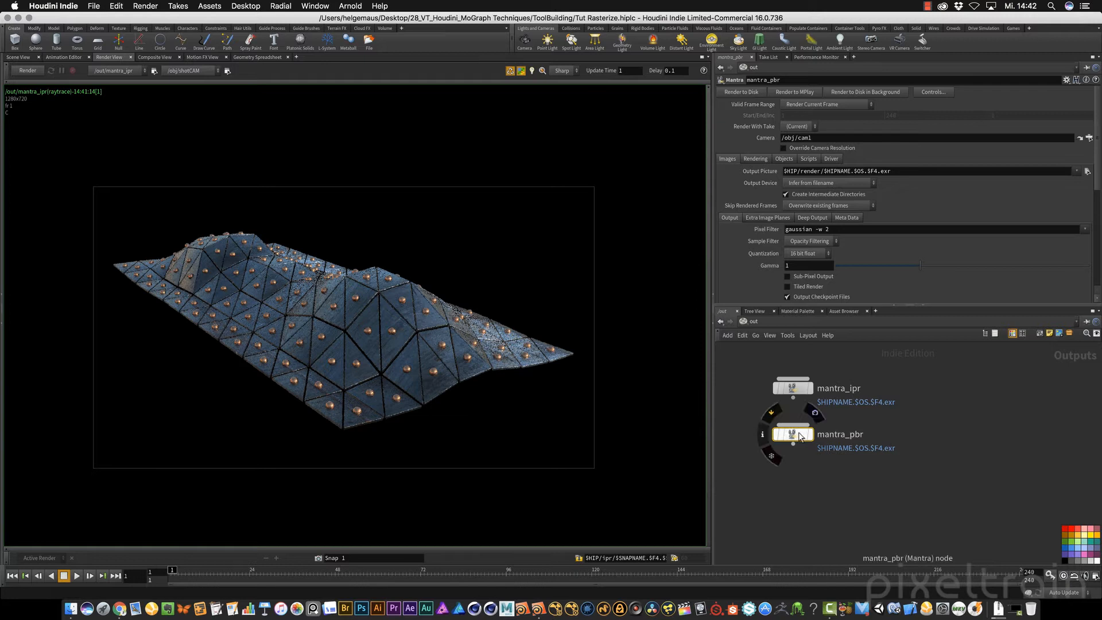
Choose /out/mantra_pbr as the render view's output node and set that node's camera to /obj/shotCAM
left_click(121, 70)
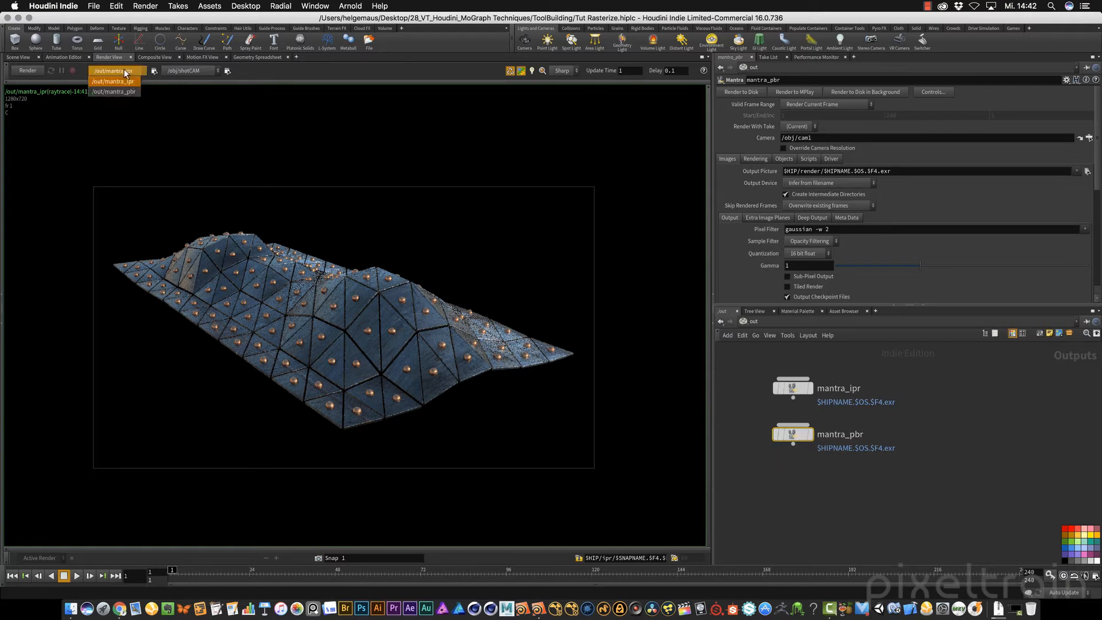
left_click(128, 91)
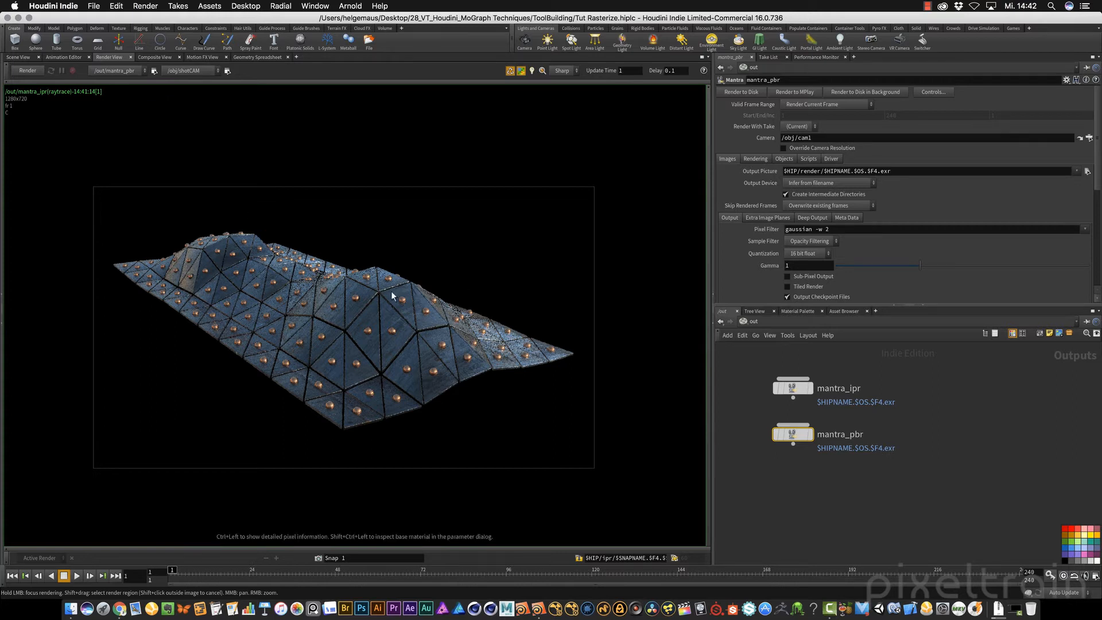
left_click_drag(1025, 305, 1024, 360)
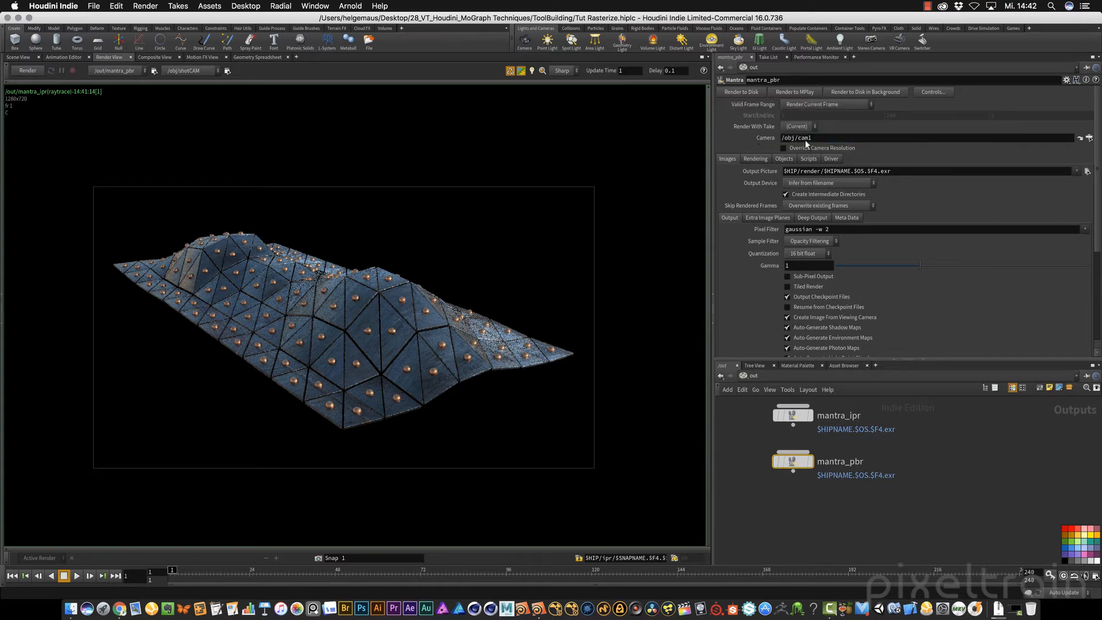
left_click(1080, 138)
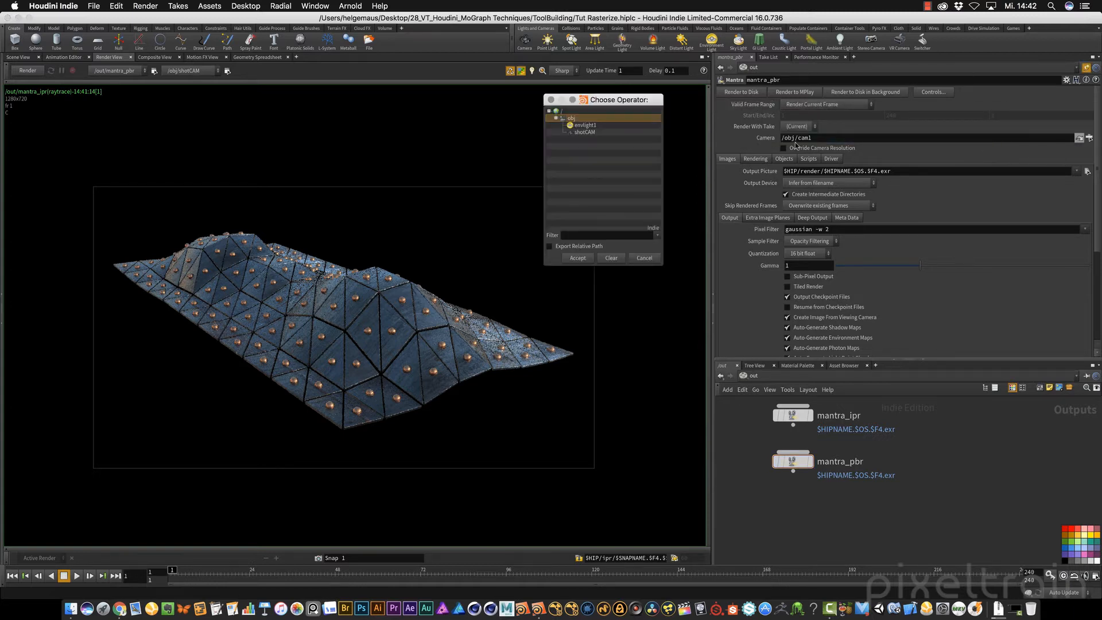
left_click(580, 132)
left_click(577, 258)
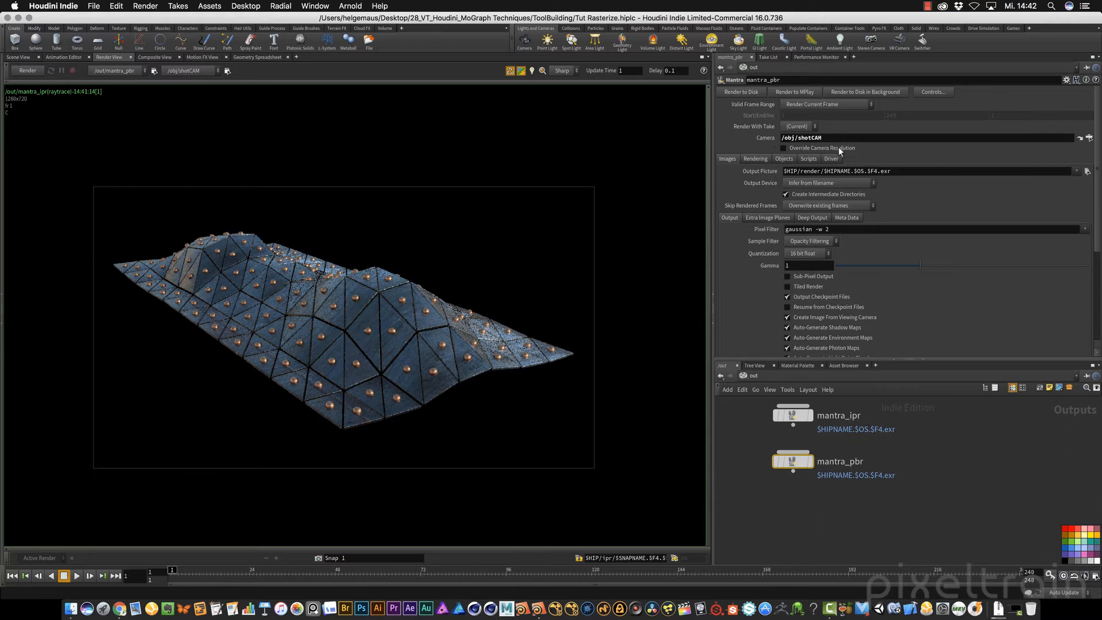
Enable Override Camera Resolution on mantra_pbr to inspect the Resolution Scale options, and disable it again
left_click(785, 148)
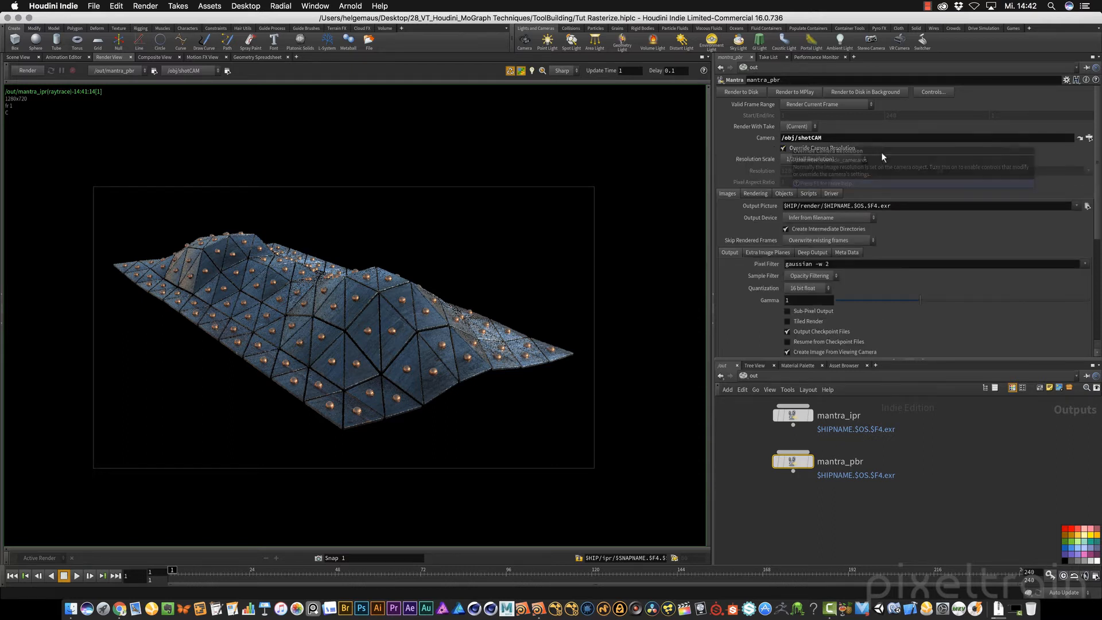
left_click(839, 158)
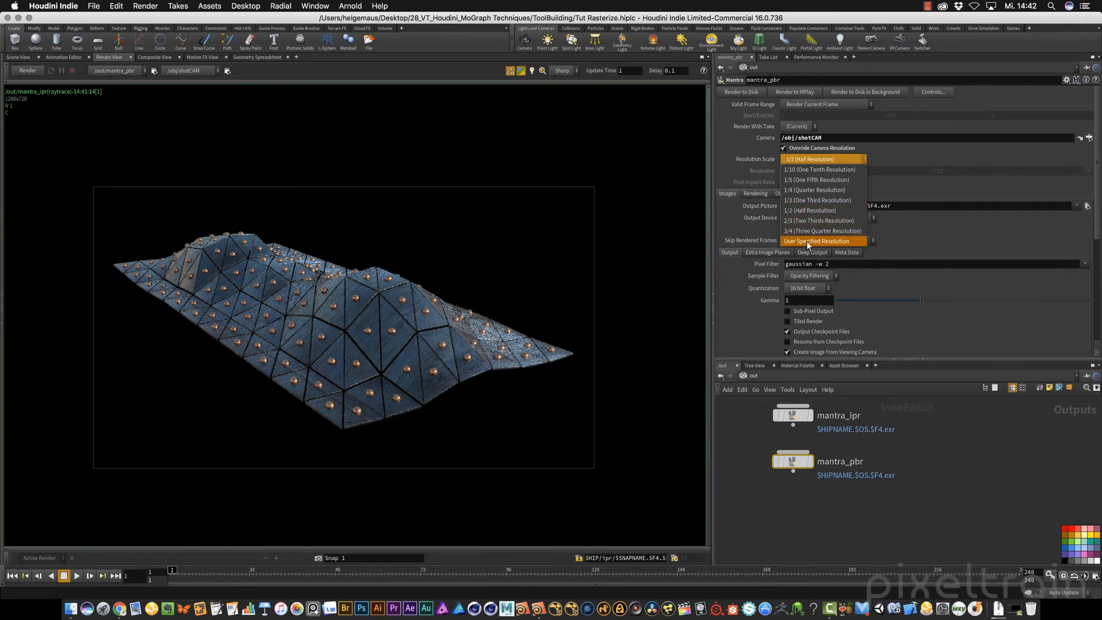
left_click(955, 158)
left_click(821, 148)
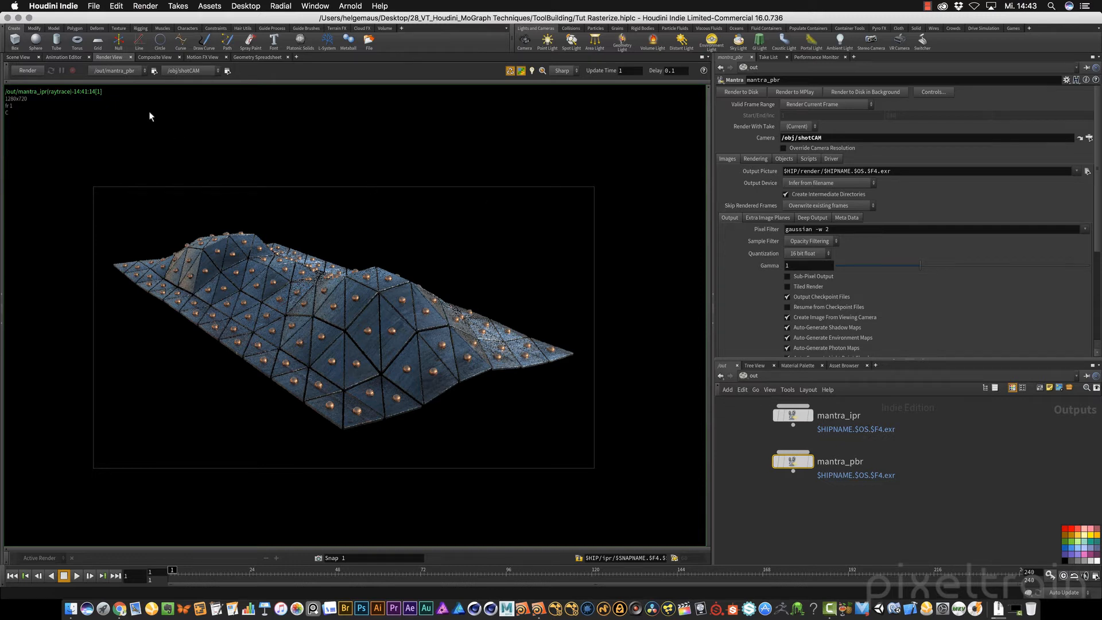
Open Aliases and Variables and examine the Variables list for the project path definitions such as HIP and HIPNAME
left_click(117, 7)
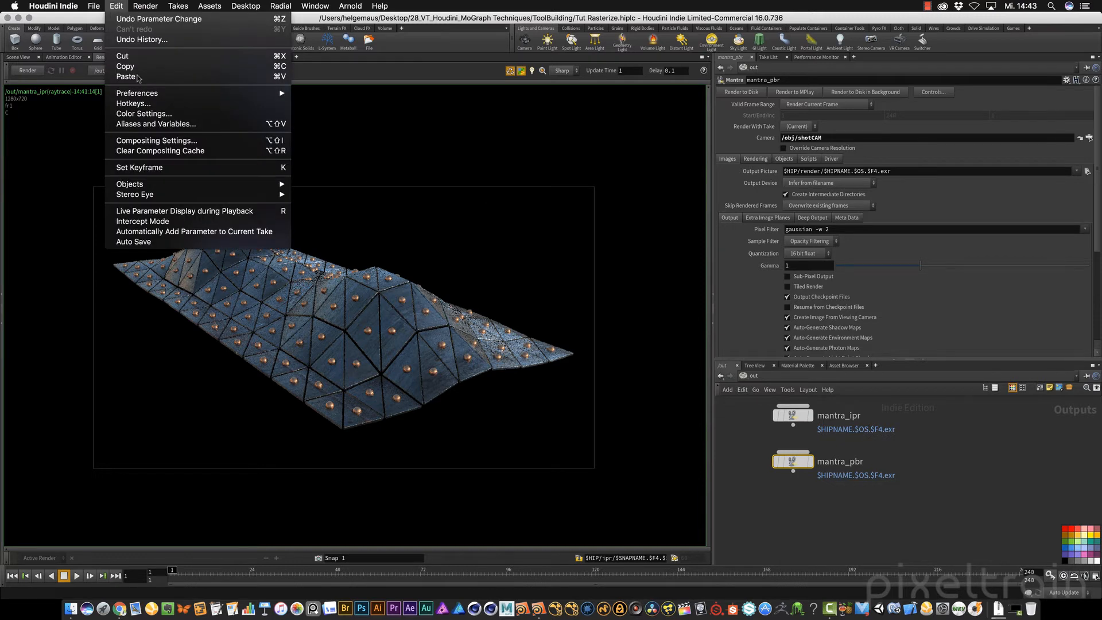
left_click(186, 125)
left_click_drag(212, 18, 574, 83)
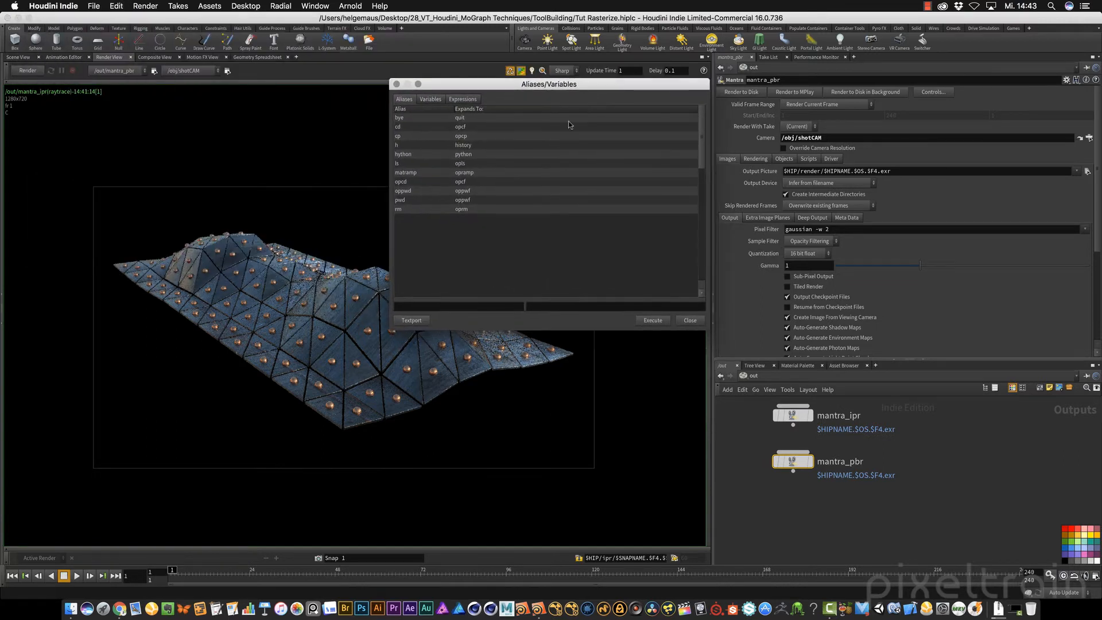
left_click(430, 100)
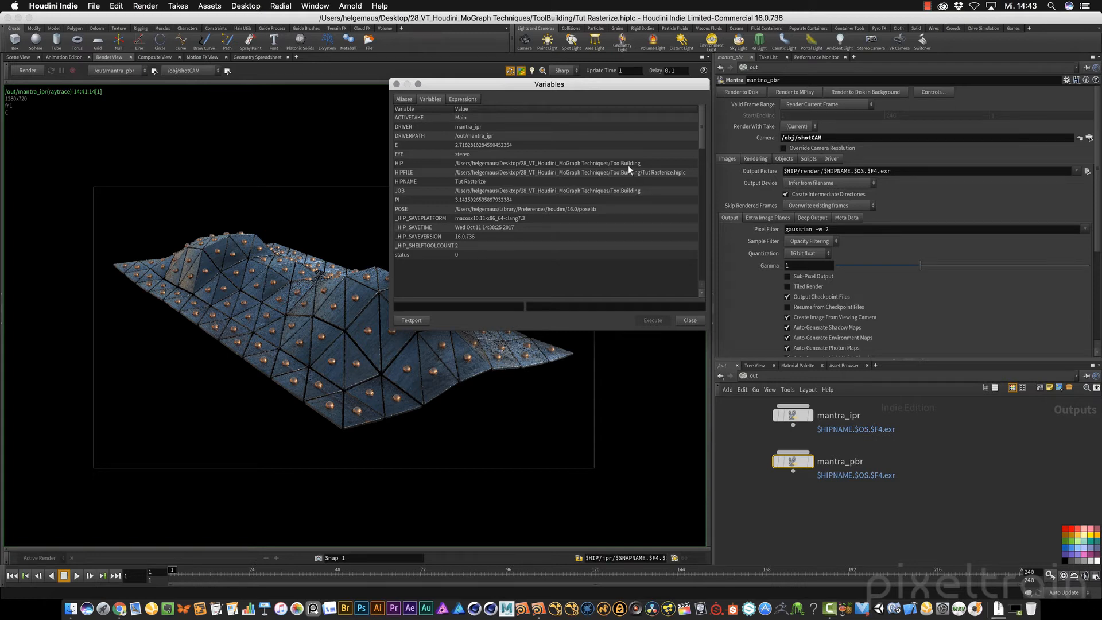
Look up the project-setting commands behind the JOB path definition, and close the Variables window
left_click(93, 6)
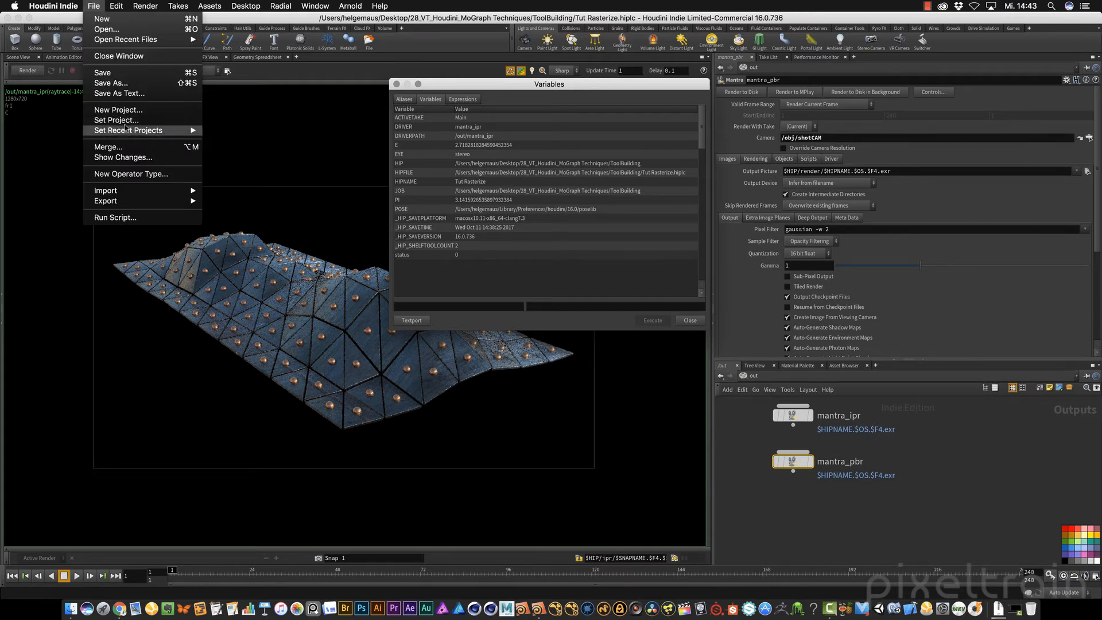
left_click(641, 182)
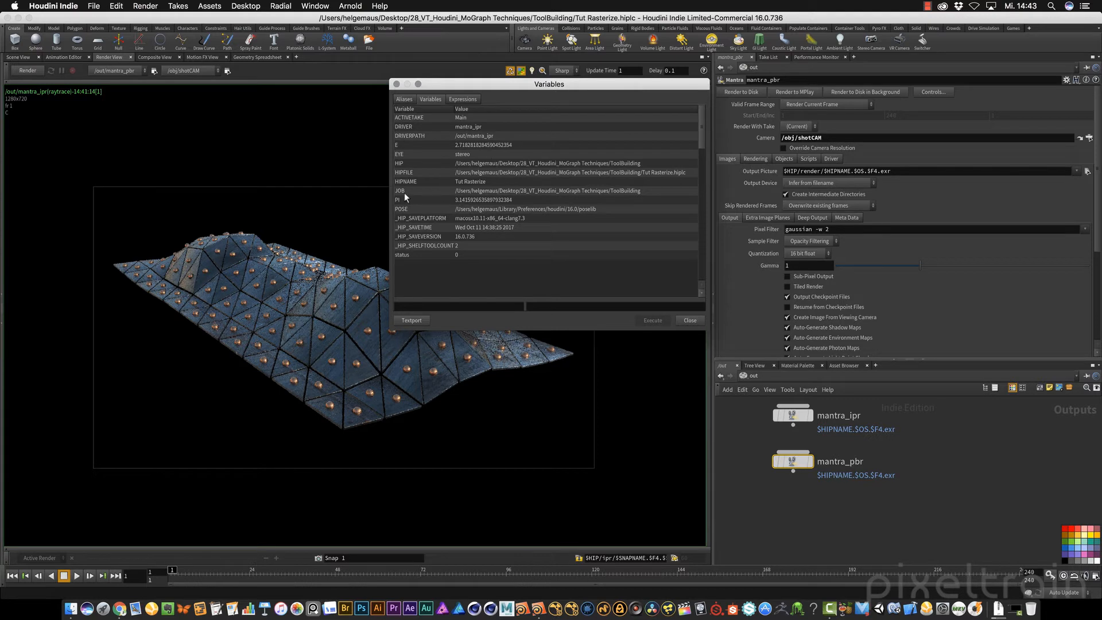
left_click(691, 321)
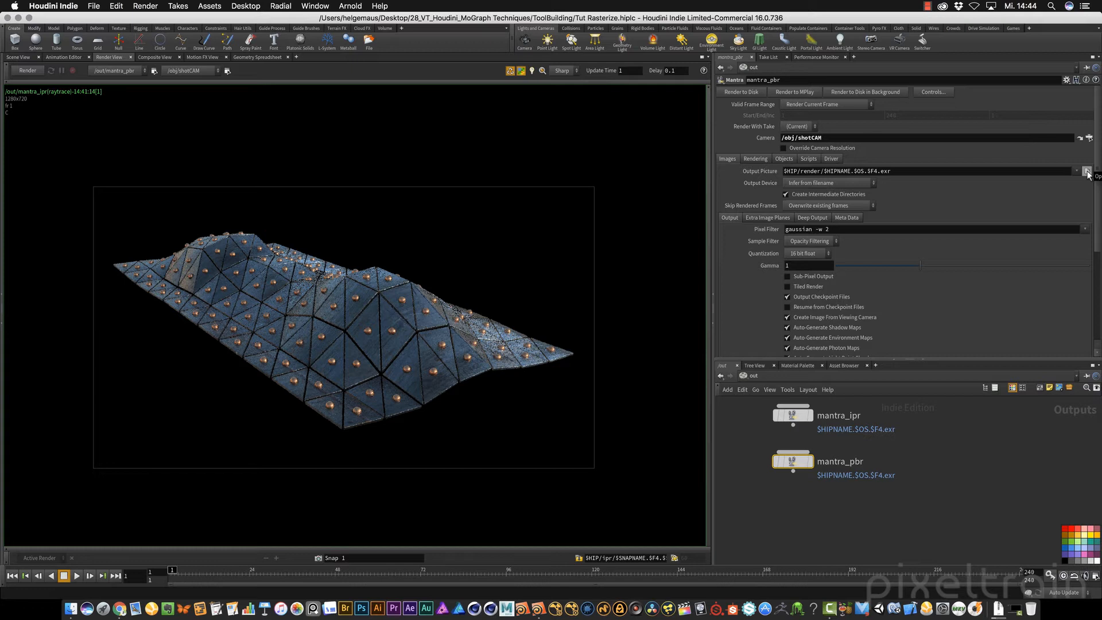
Set the output picture path of mantra_pbr to $HIP/render/$OS/$HIPNAME.$F4.exr
left_click(821, 171)
type("$OS/")
key("Return")
left_click(879, 172)
key("BackSpace")
key("BackSpace")
key("BackSpace")
key("BackSpace")
key("Return")
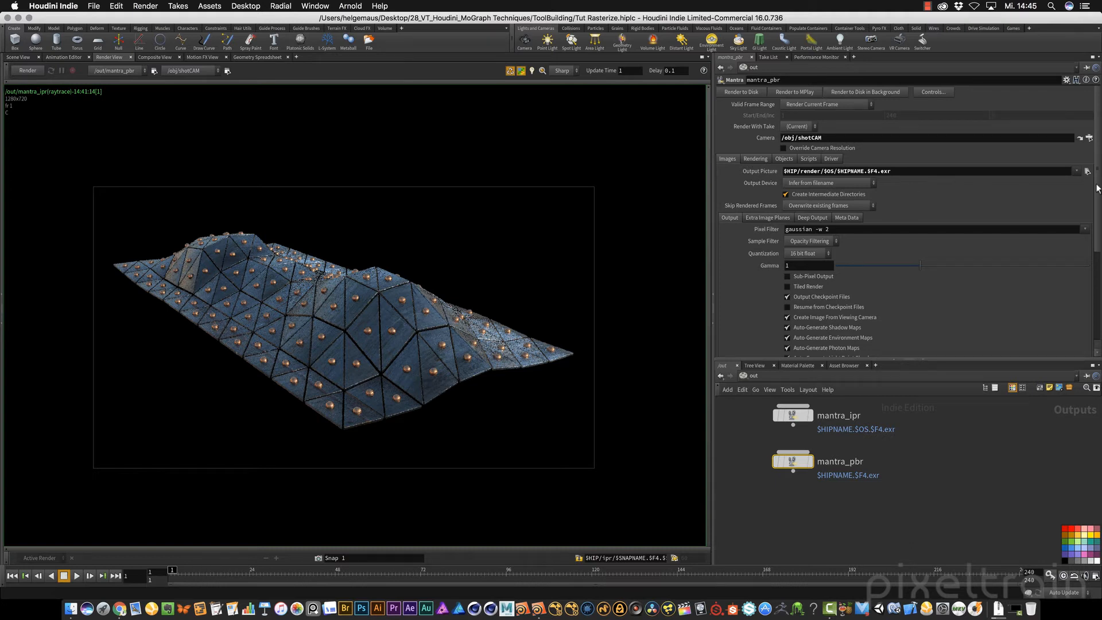
Open the parameter interface editor for mantra_pbr and filter its available render properties by exr*
scroll(1098, 187, "down", 3)
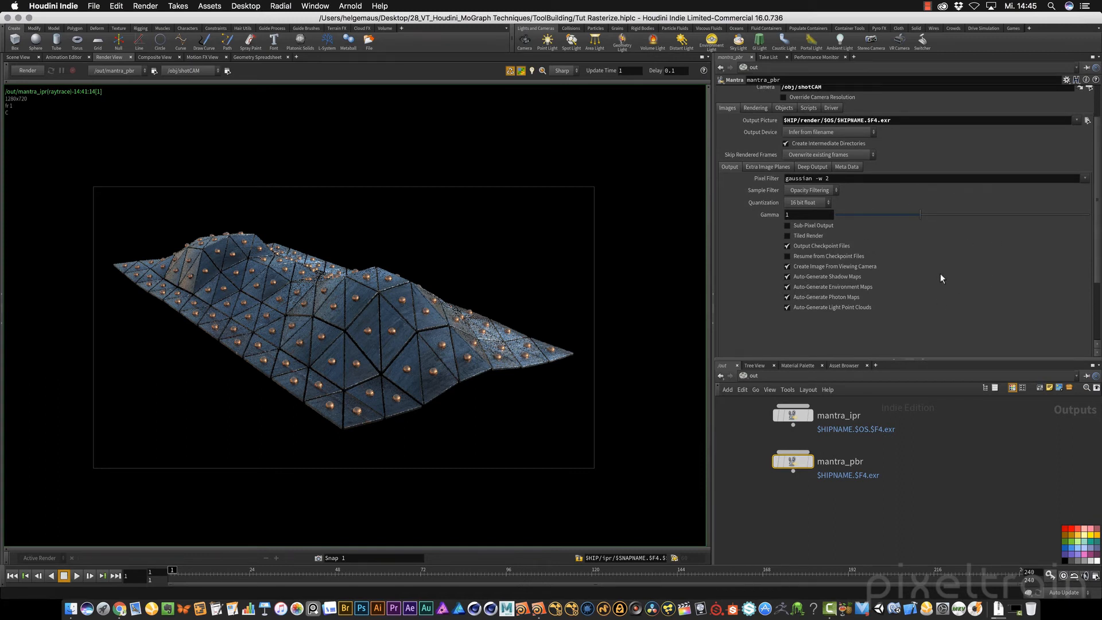
left_click(843, 166)
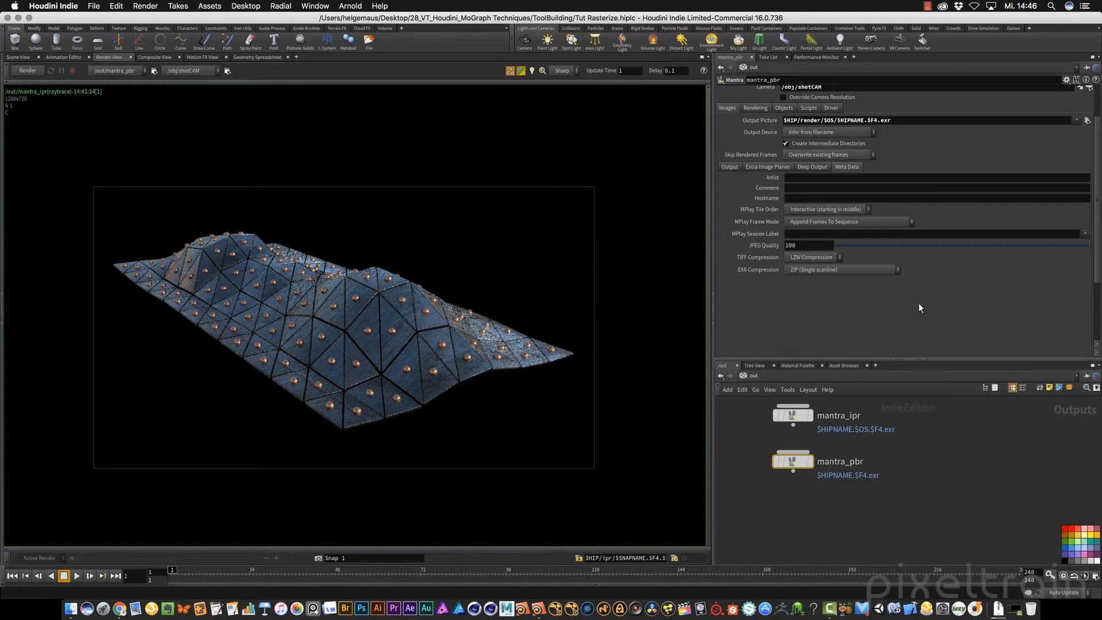
left_click(1066, 79)
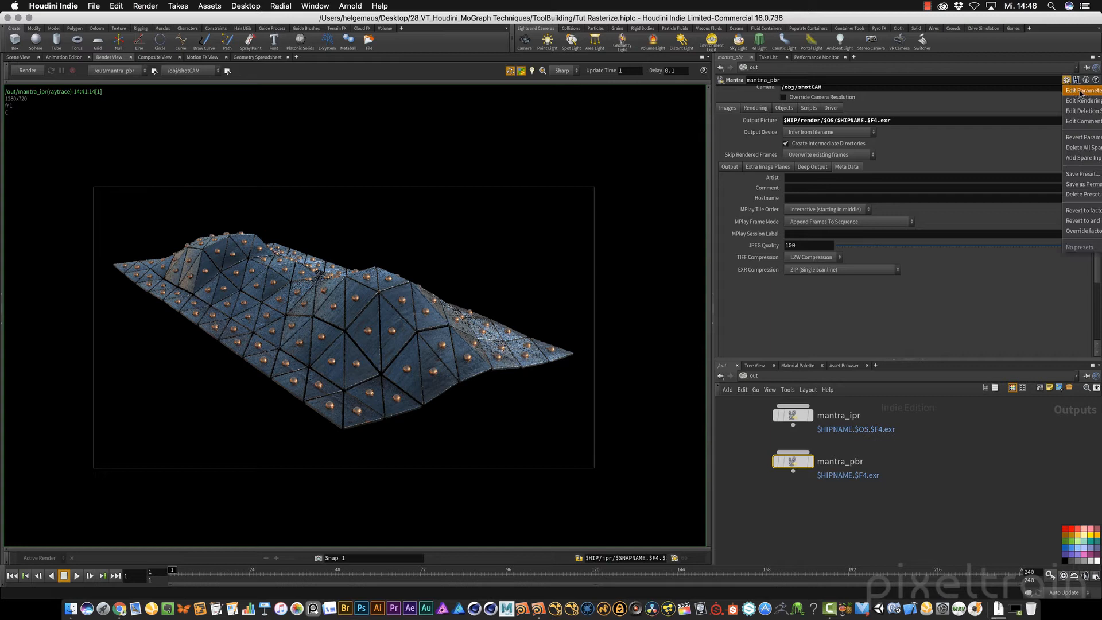
left_click(1081, 92)
left_click_drag(504, 170, 421, 87)
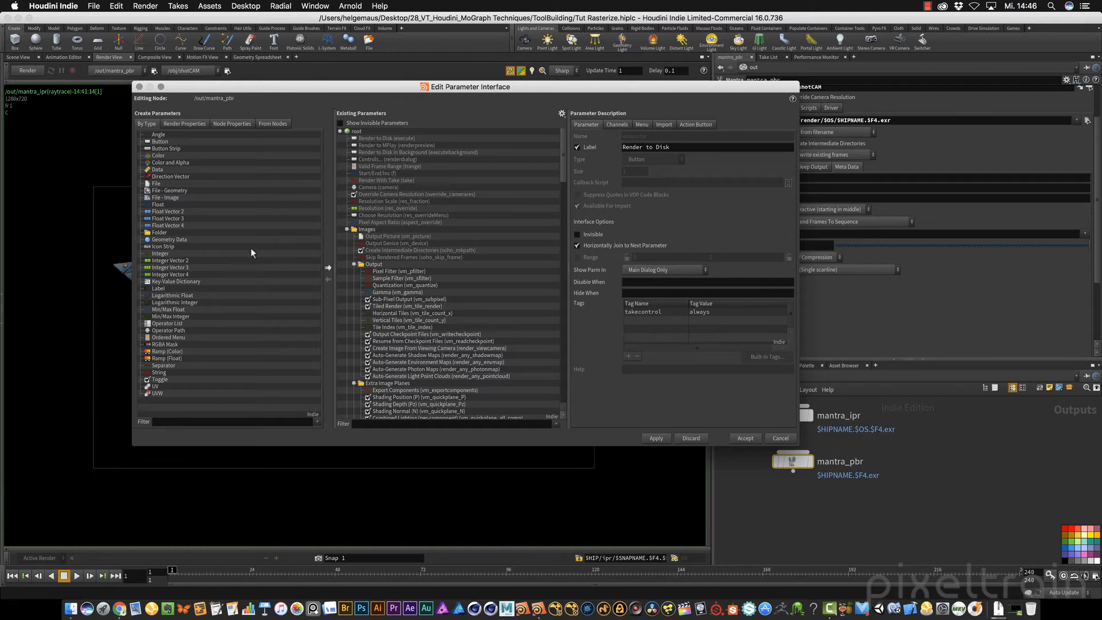
left_click(183, 124)
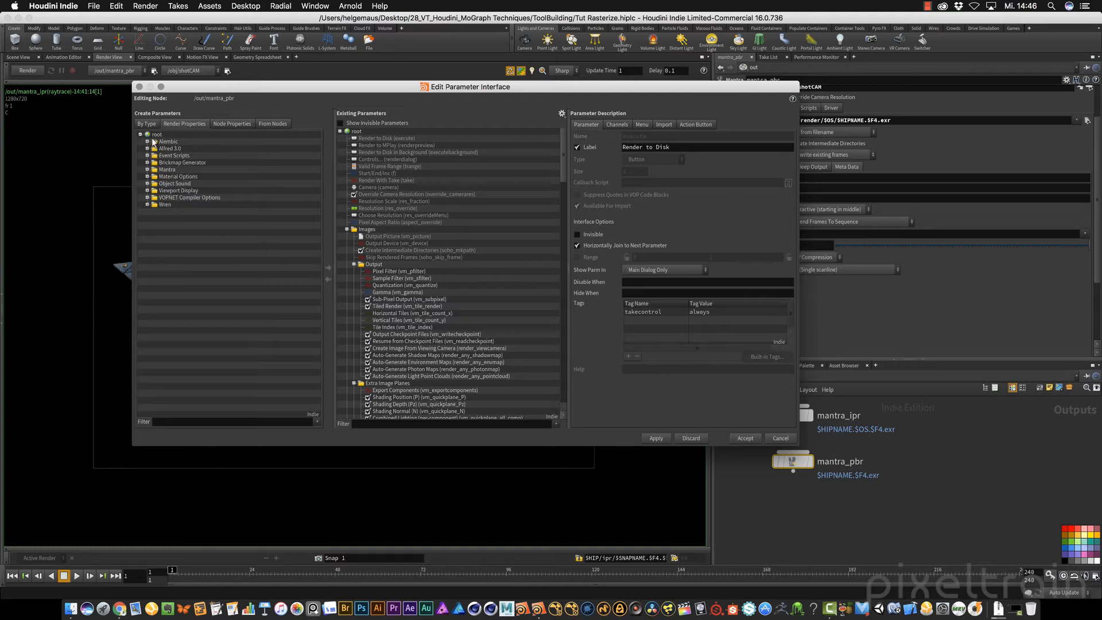
left_click(147, 170)
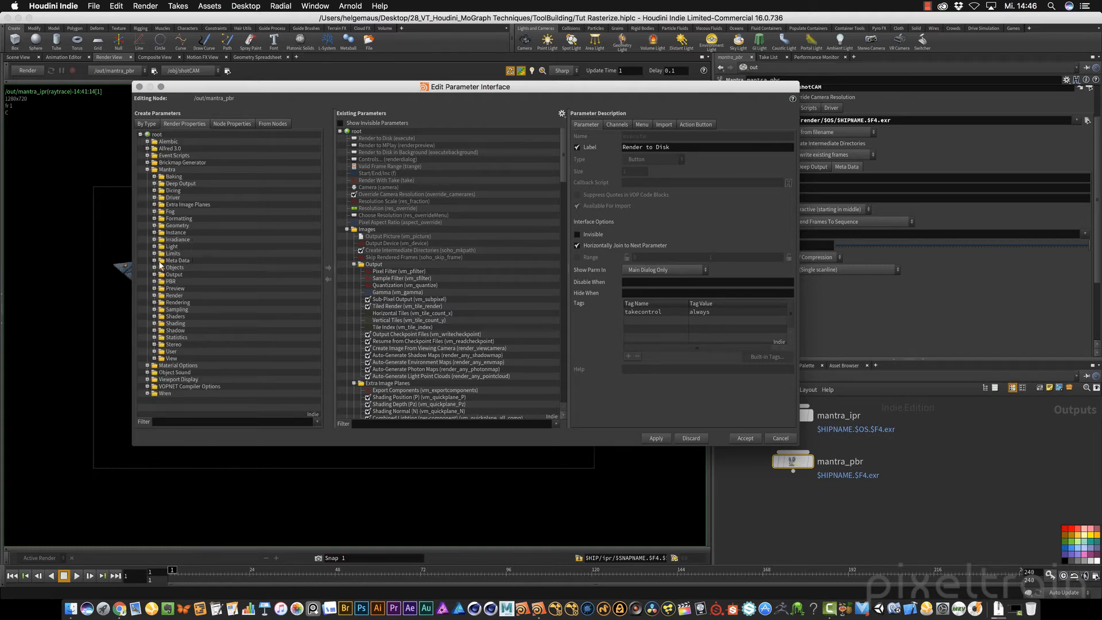
left_click(147, 170)
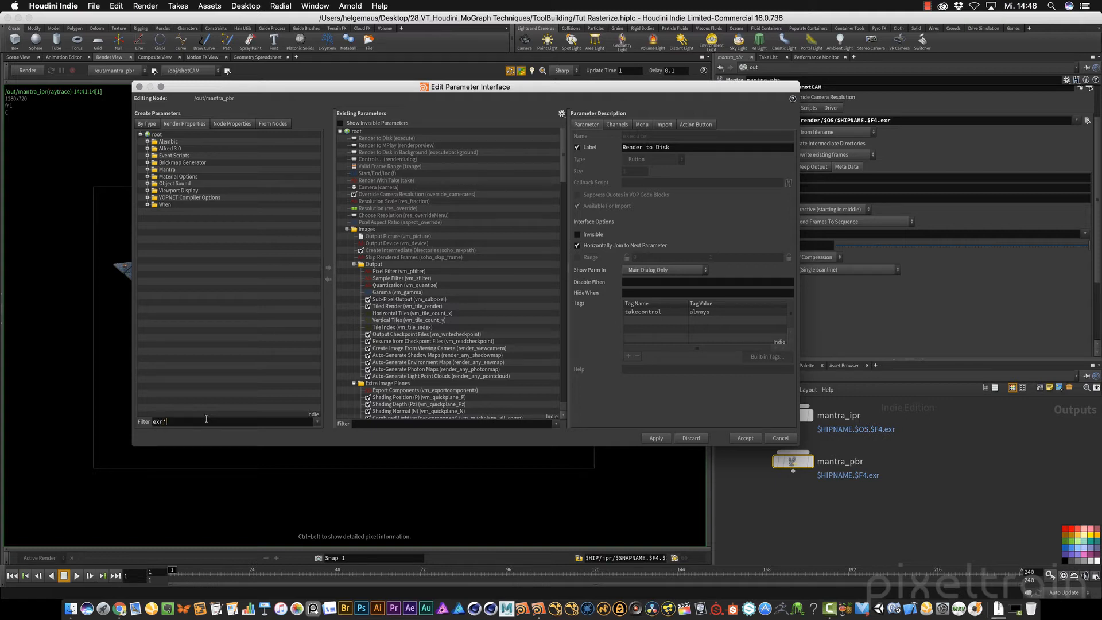
key("Return")
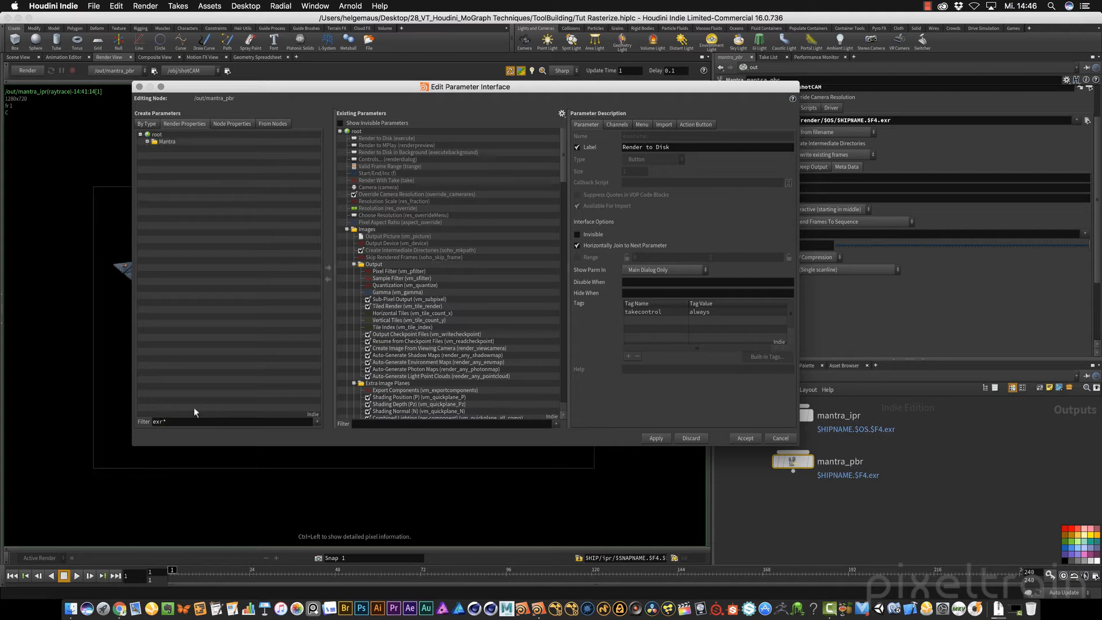
Add the Set EXR Data Window, Padding, Threshold and Planes properties to mantra_pbr, and disable Set EXR Data Window
left_click(147, 141)
left_click(154, 149)
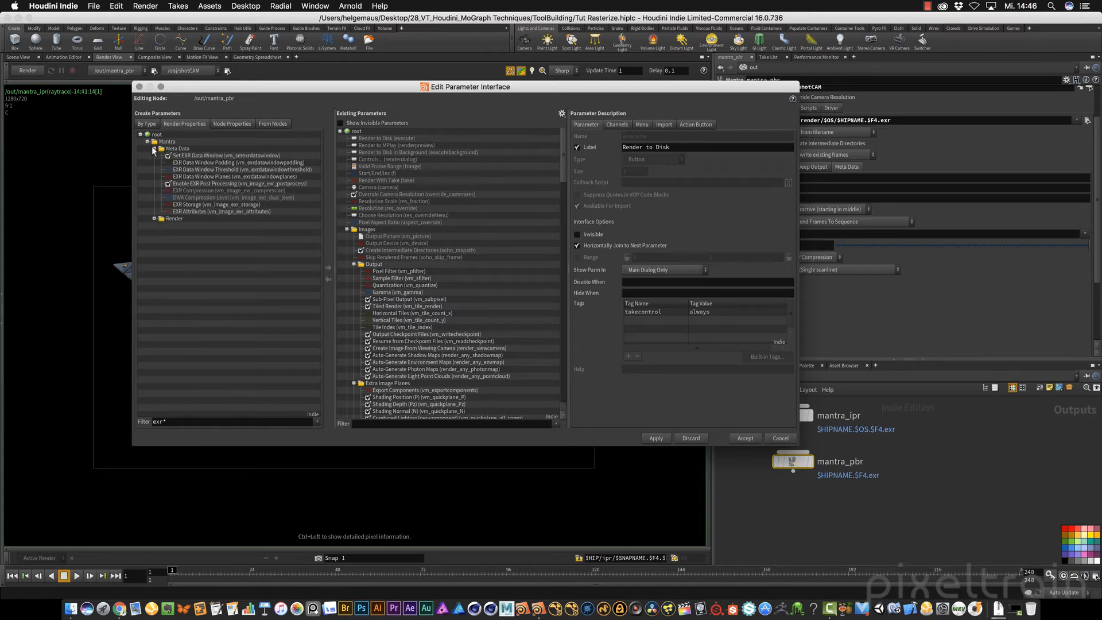
left_click(192, 156)
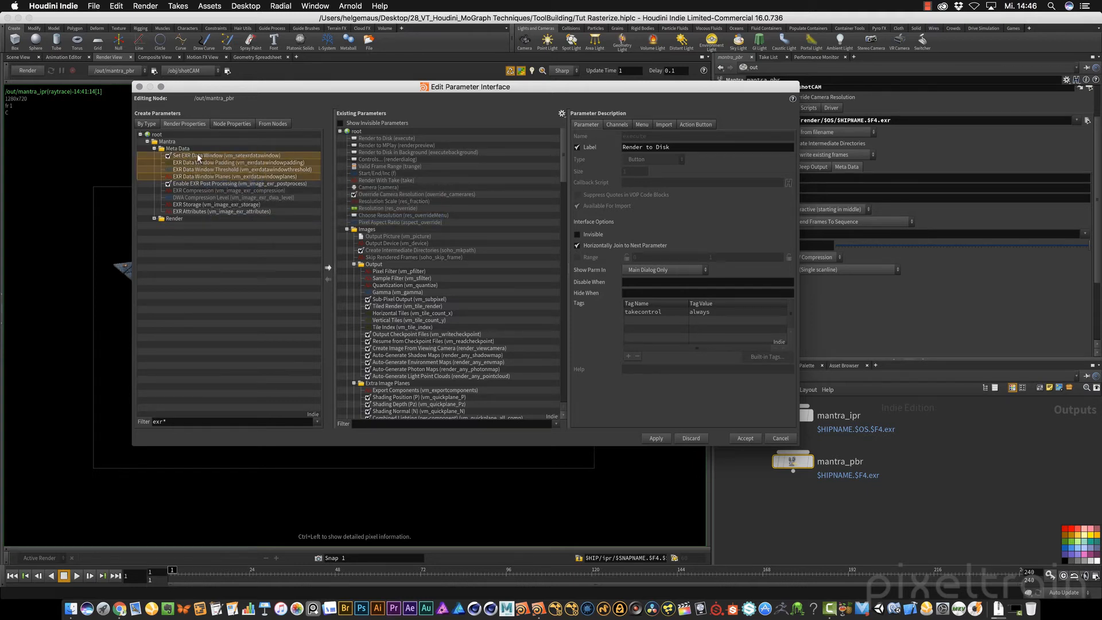
left_click(327, 268)
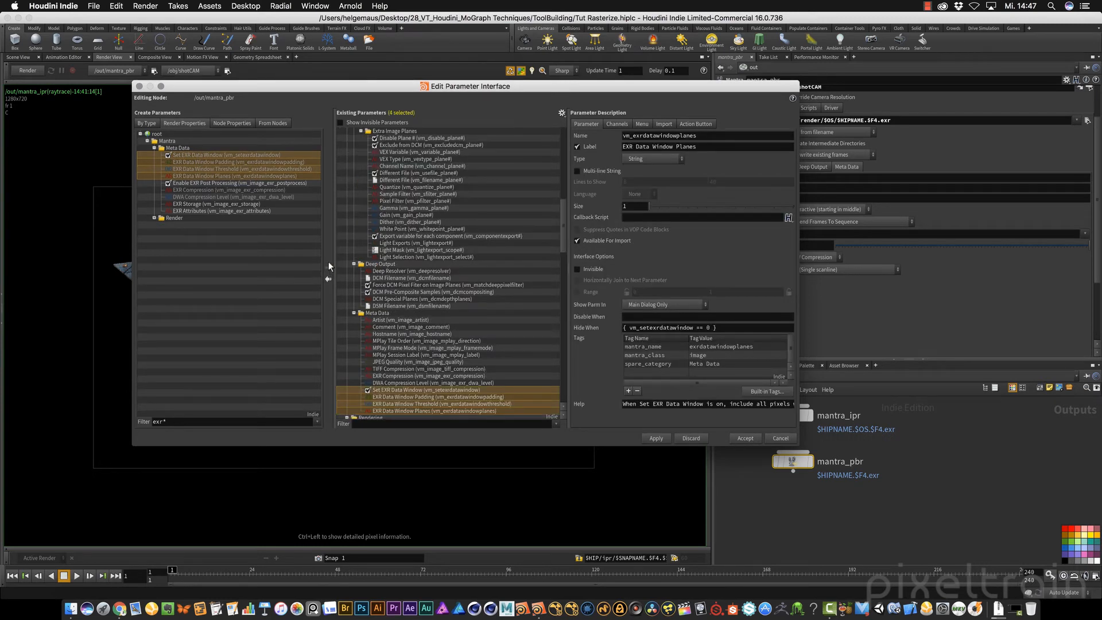
left_click(745, 438)
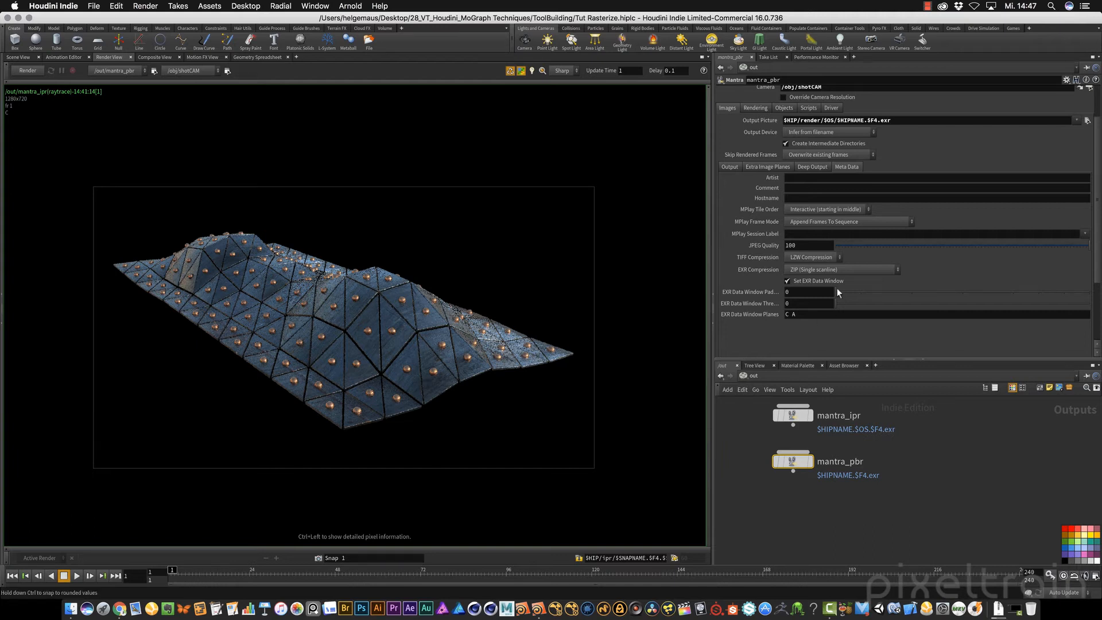
left_click(787, 281)
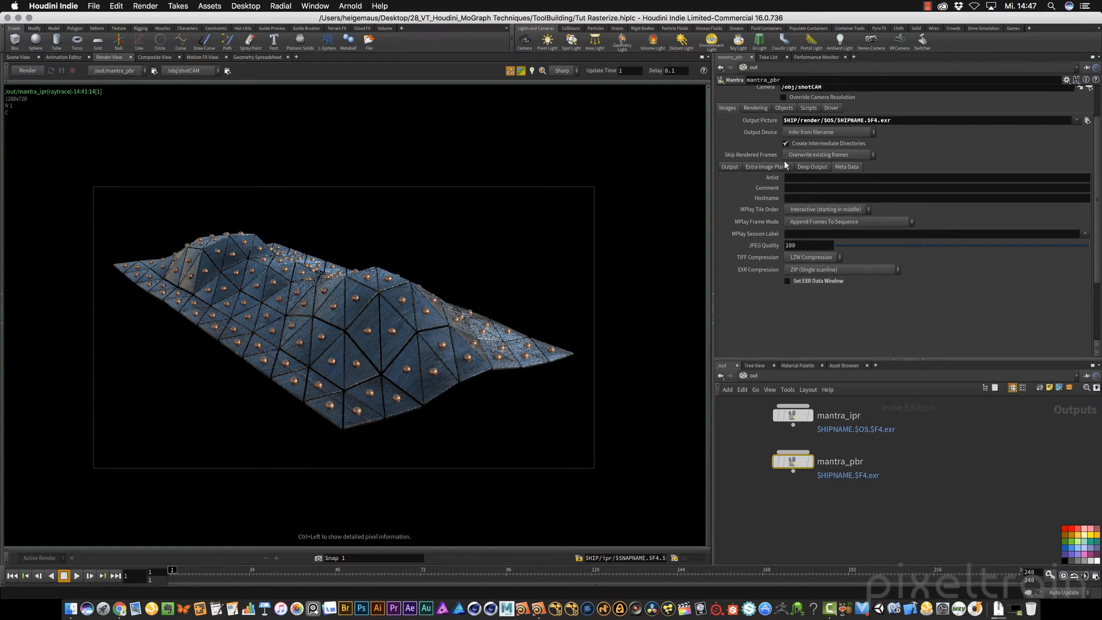
Enable the Shading Position (P), Shading Depth (Pz) and Shading Normal (N) image planes for mantra_pbr
left_click(730, 168)
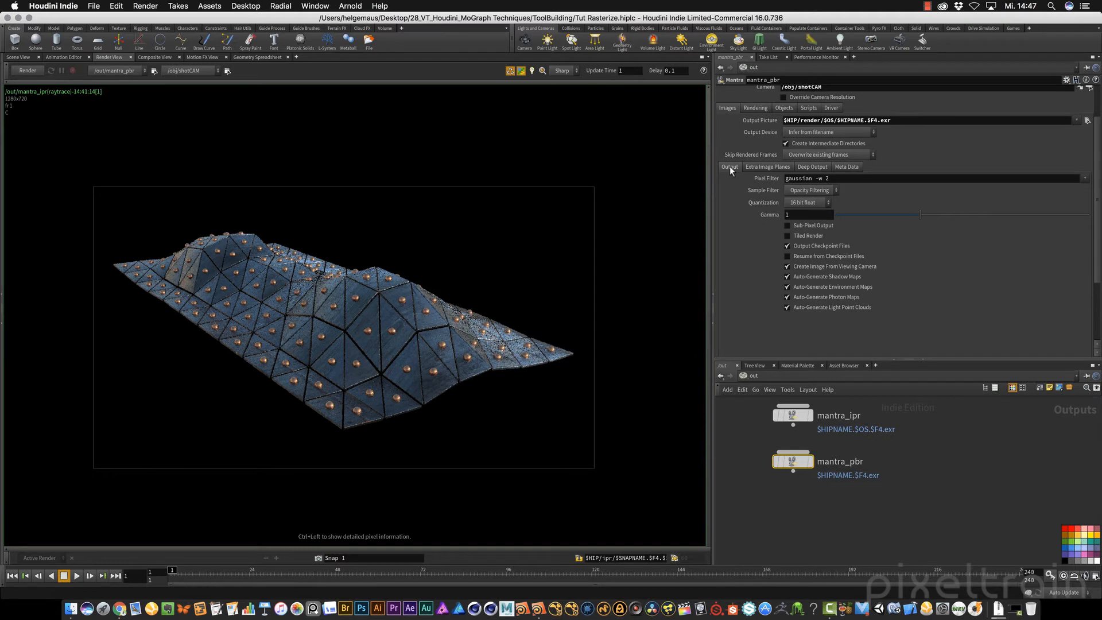
left_click(760, 166)
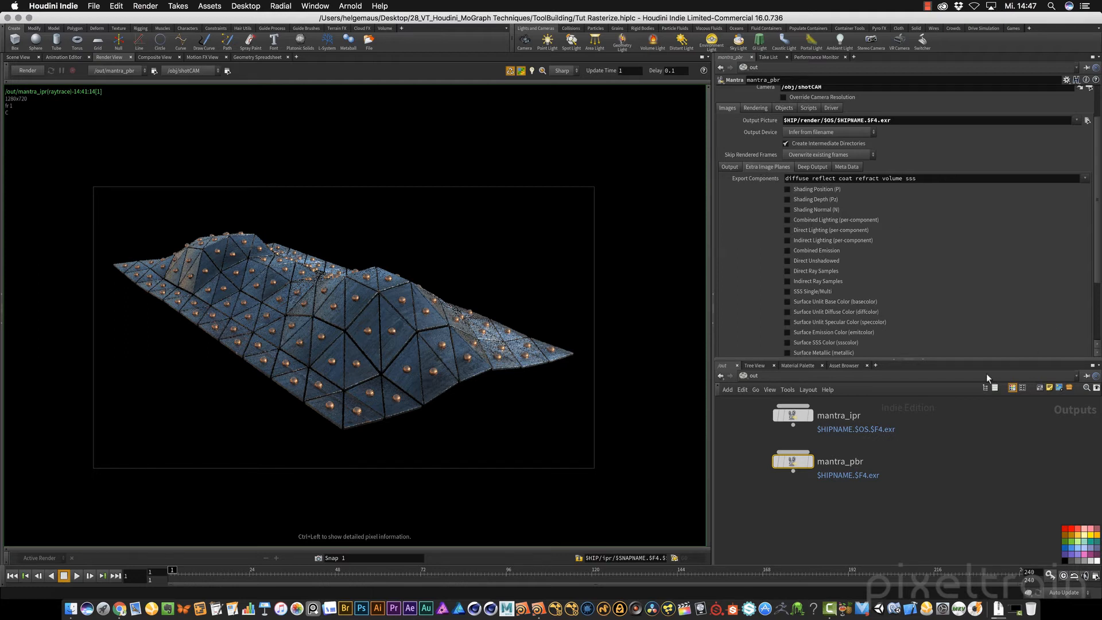
left_click_drag(976, 360, 878, 395)
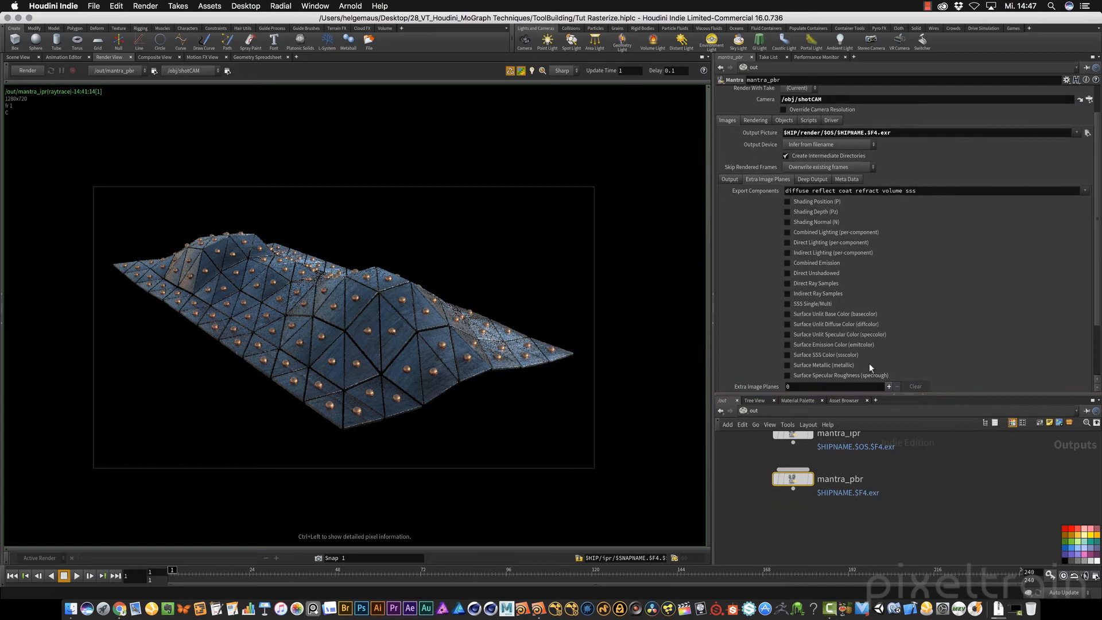
left_click(788, 202)
left_click(787, 212)
left_click(787, 222)
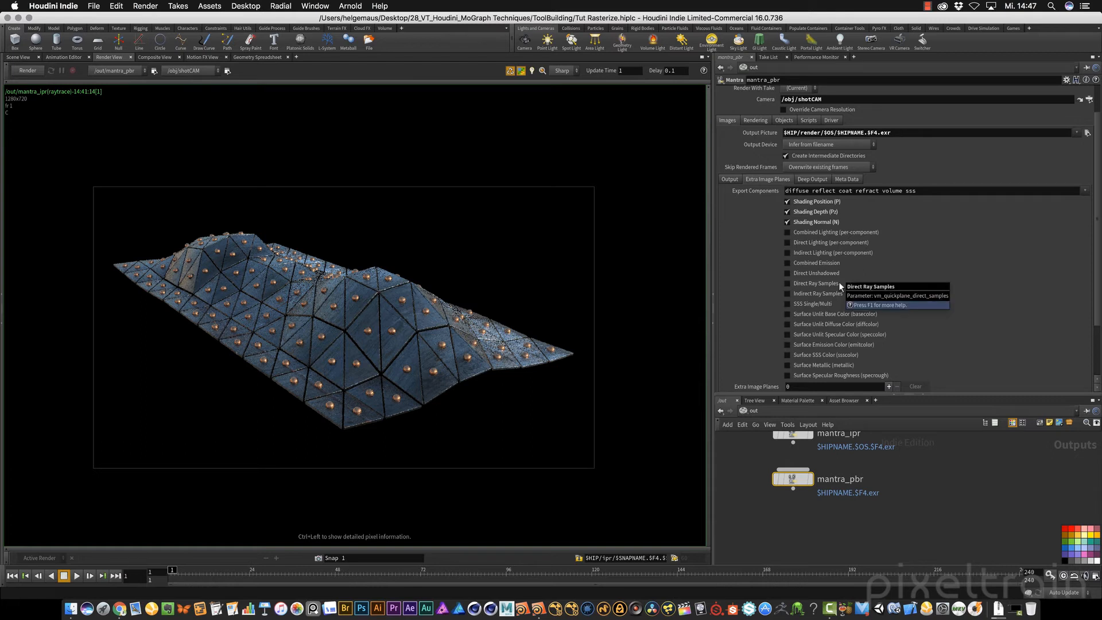
Add an extra image plane with Af as its VEX variable, and add and remove a blank second plane
left_click_drag(1097, 223, 1098, 287)
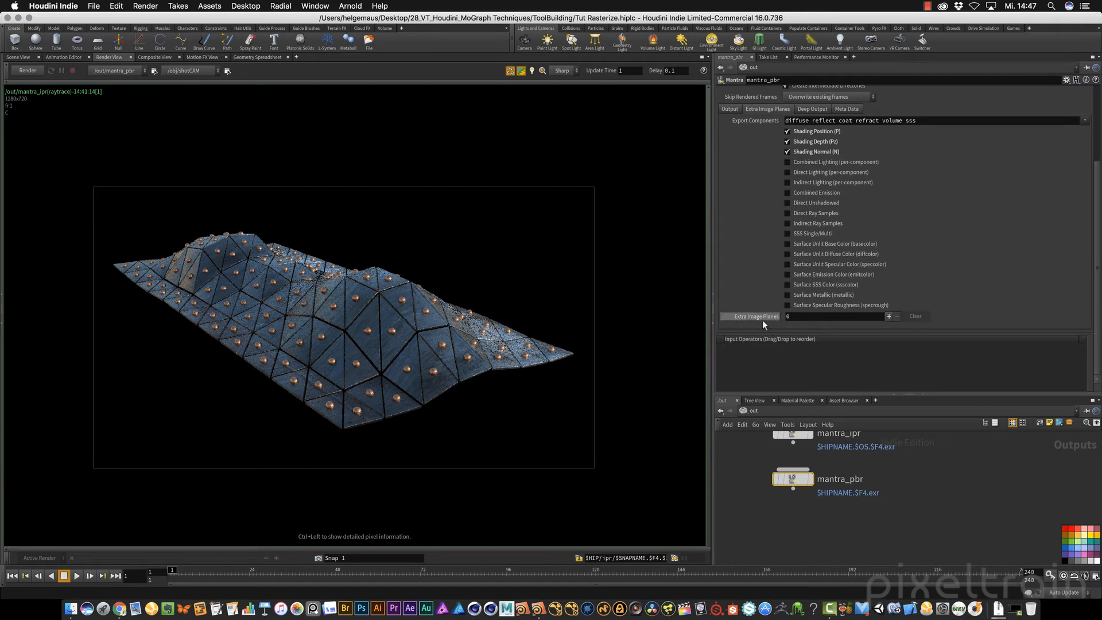
left_click(889, 317)
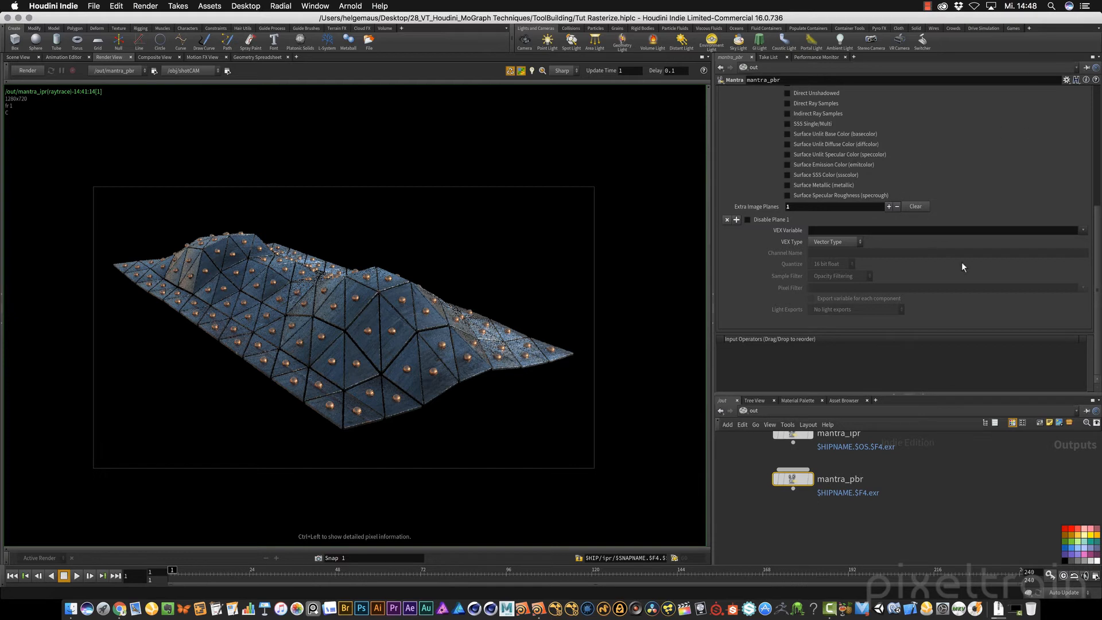
left_click(1083, 230)
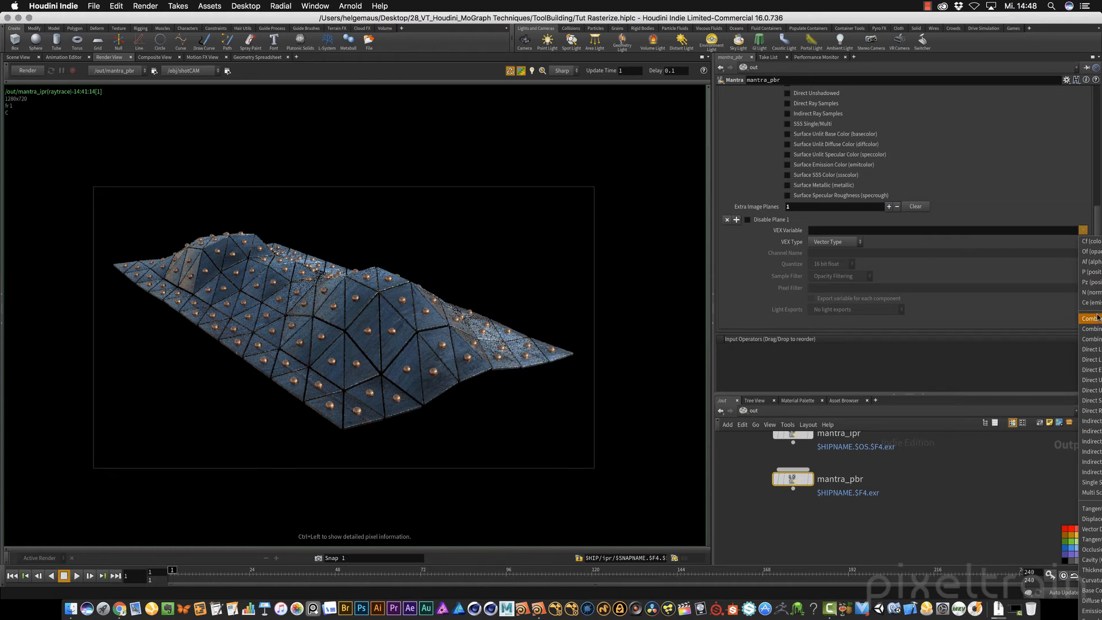
left_click(1092, 262)
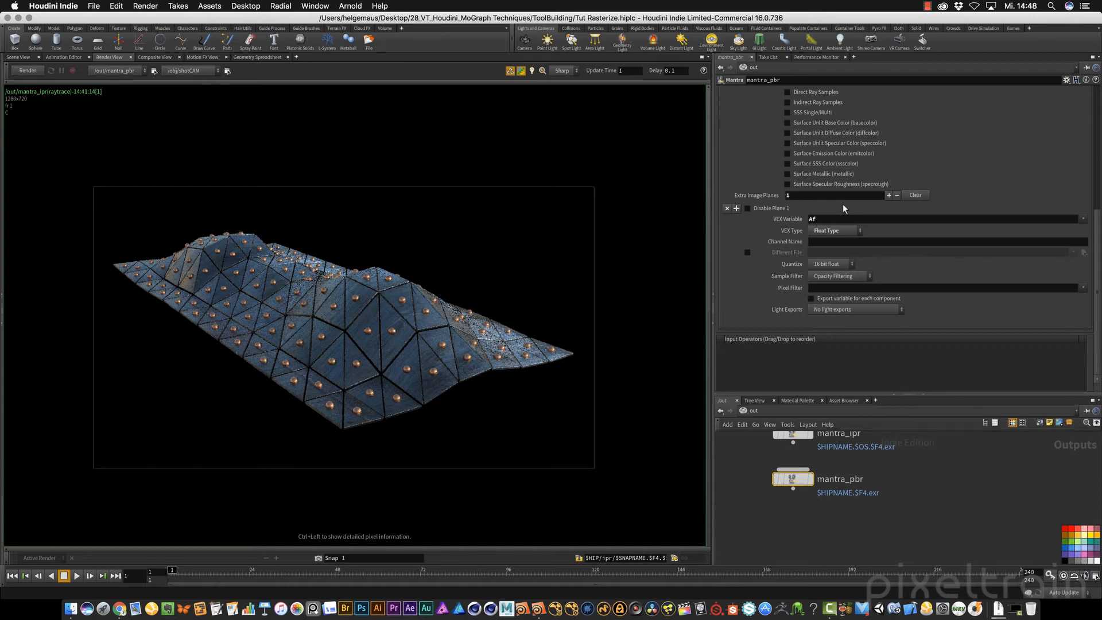
left_click(889, 195)
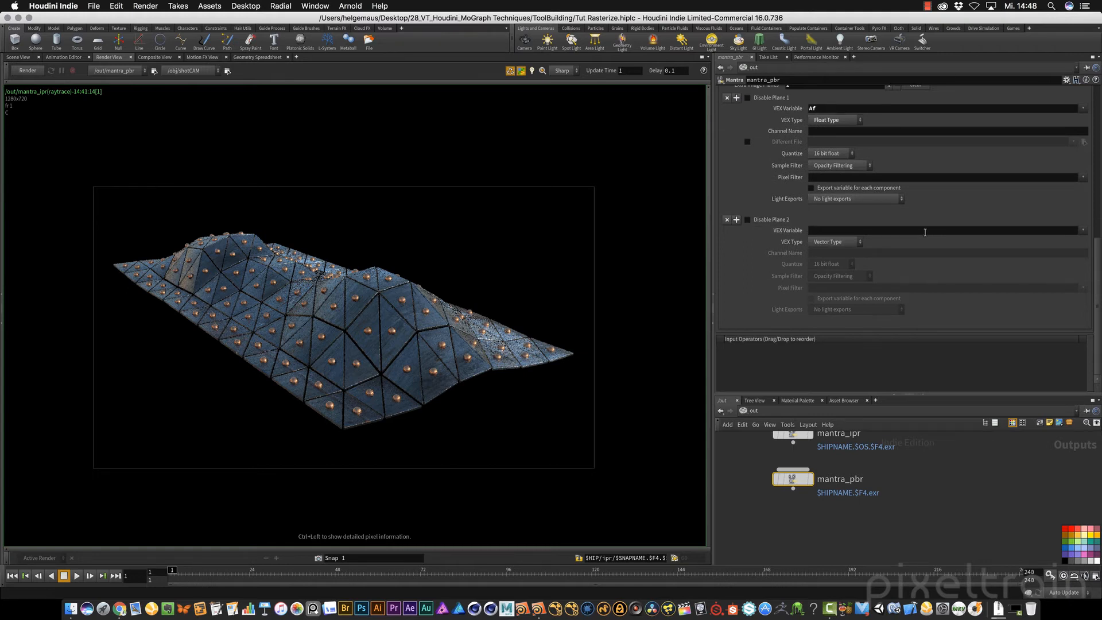
left_click(727, 220)
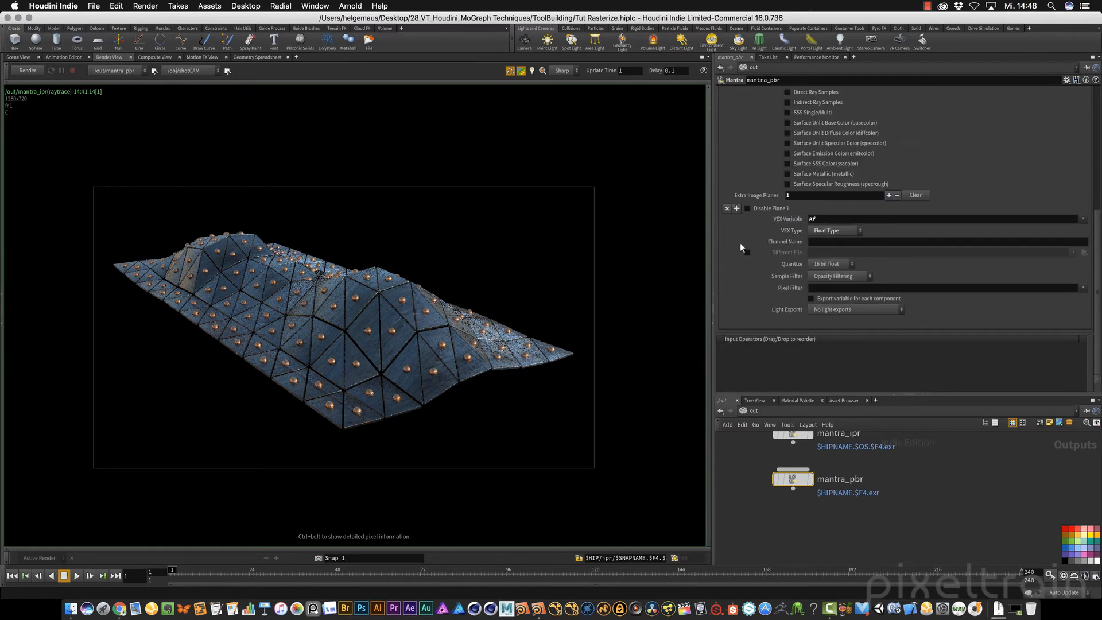
Set the rendering engine of mantra_pbr to Physically Based Rendering
scroll(749, 250, "up", 8)
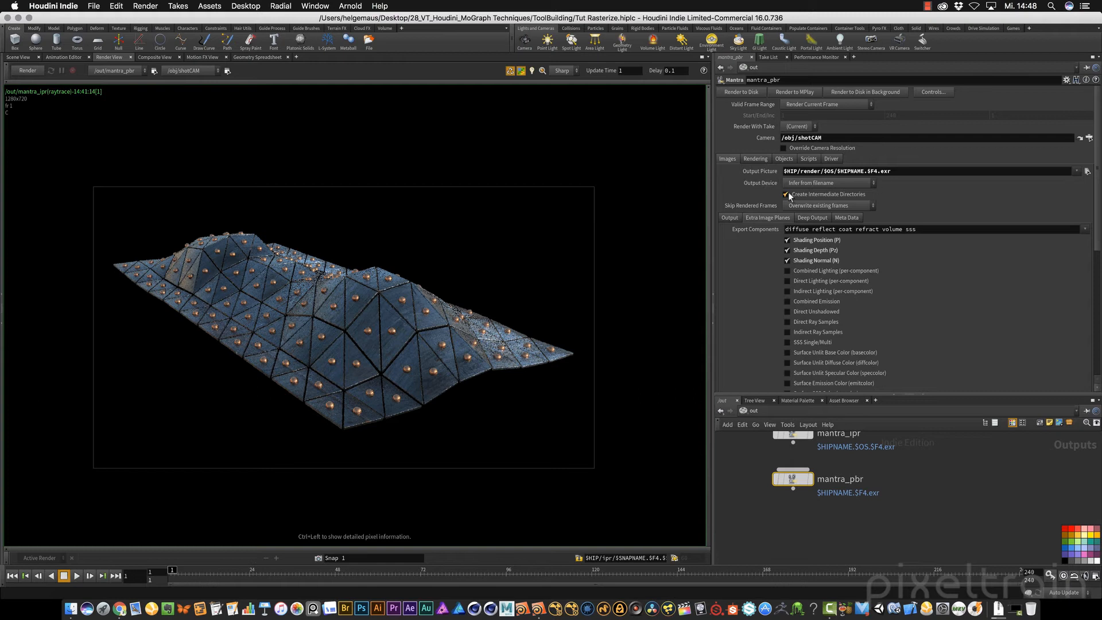
left_click(728, 217)
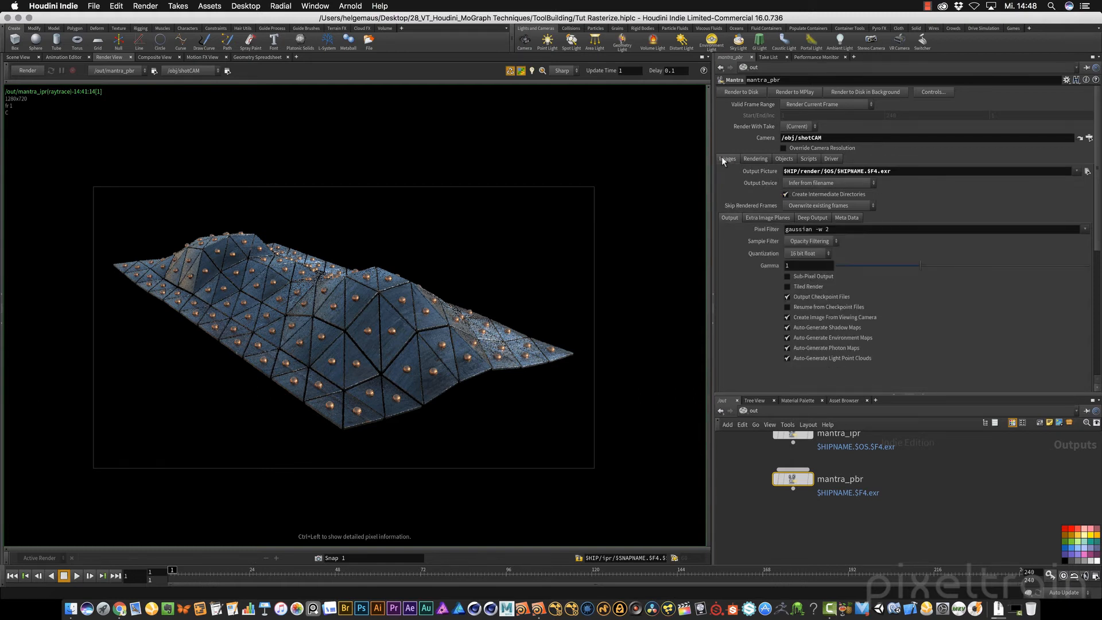
left_click(756, 158)
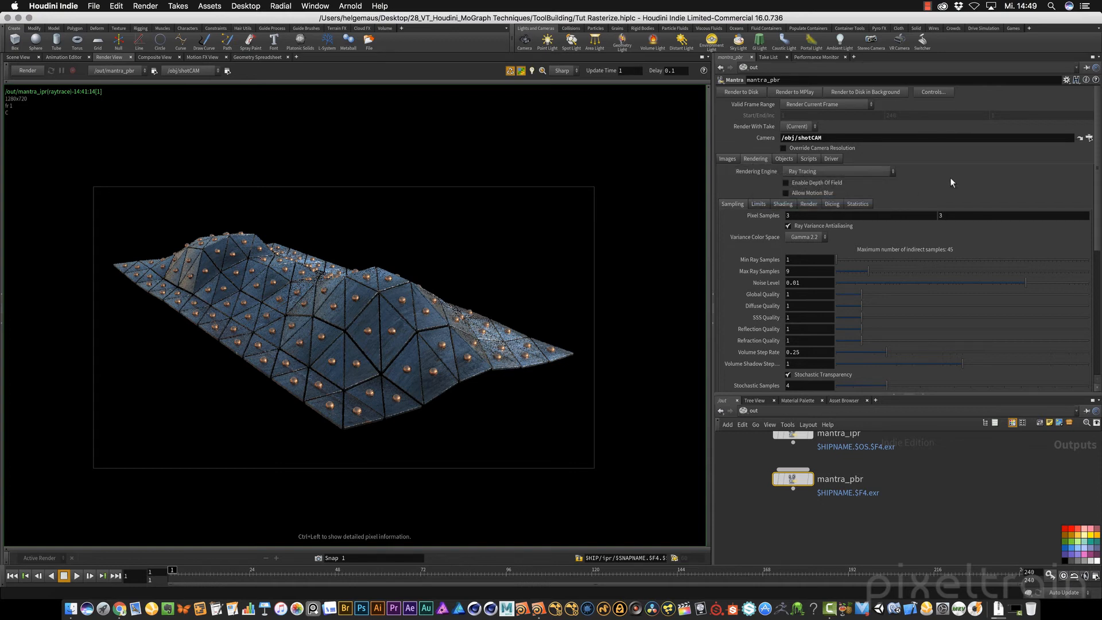
left_click(887, 171)
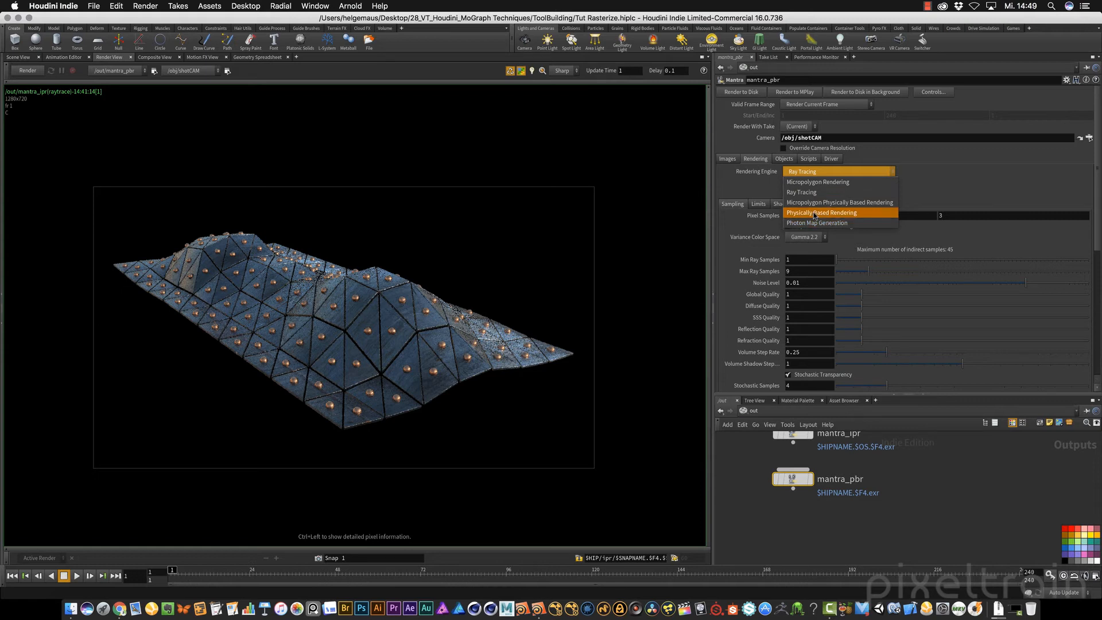
left_click(852, 213)
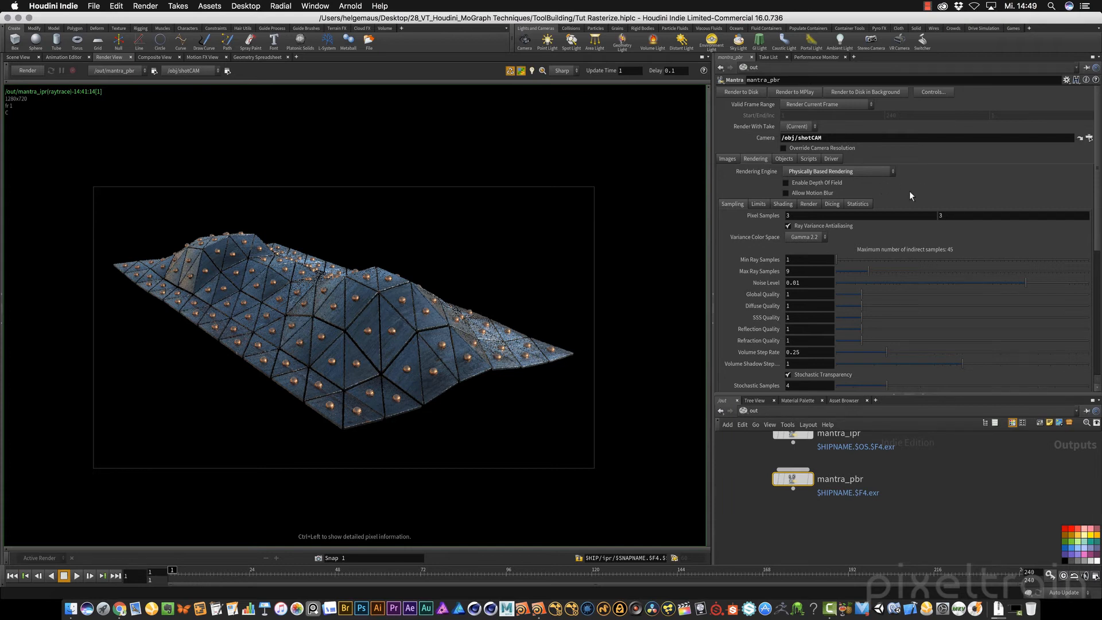
Set the pixel samples of mantra_pbr to 4 by 4
double_click(794, 216)
type("4")
left_click_drag(946, 216, 926, 218)
type("4")
key("Tab")
Review the remaining sampling settings and the candidate object and light filters of mantra_pbr, and return to its image output settings
left_click_drag(1097, 212, 1099, 233)
scroll(880, 237, "up", 3)
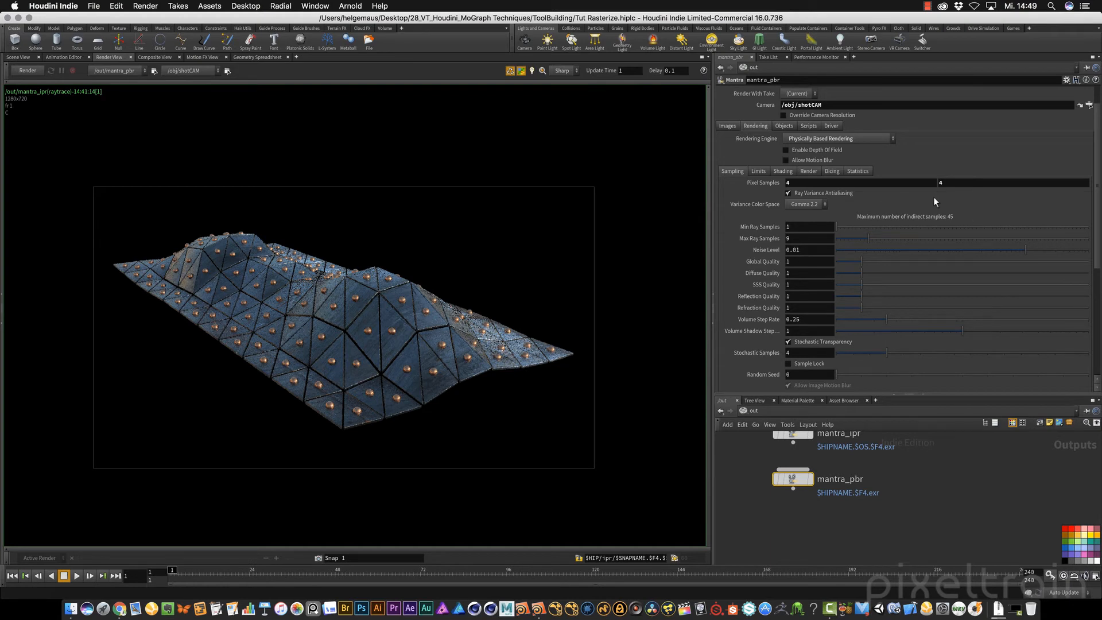
left_click(783, 125)
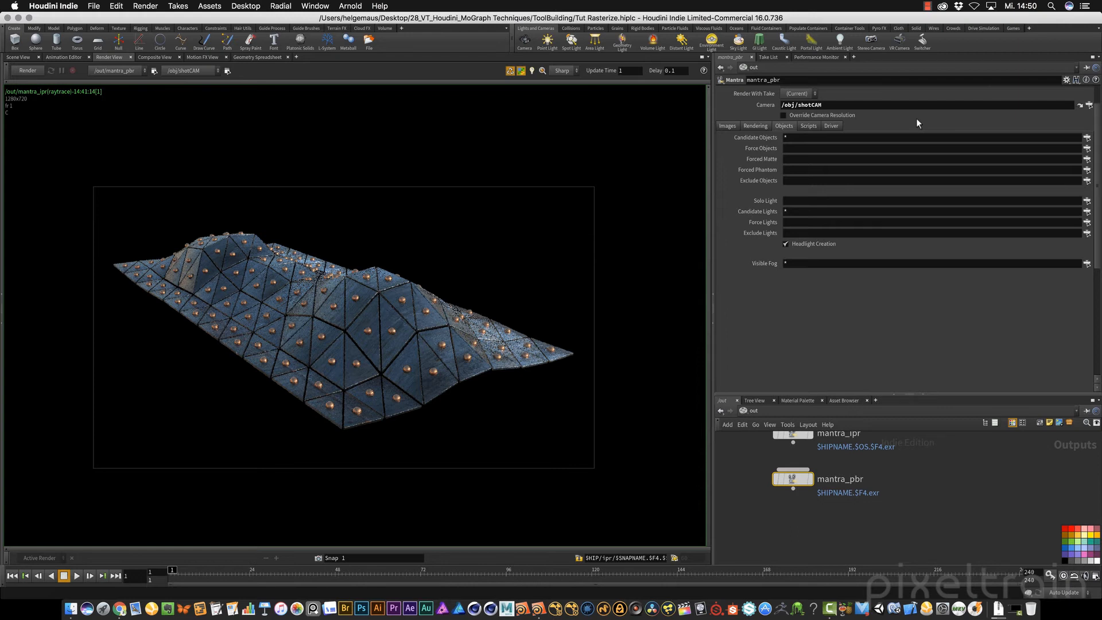
left_click(731, 125)
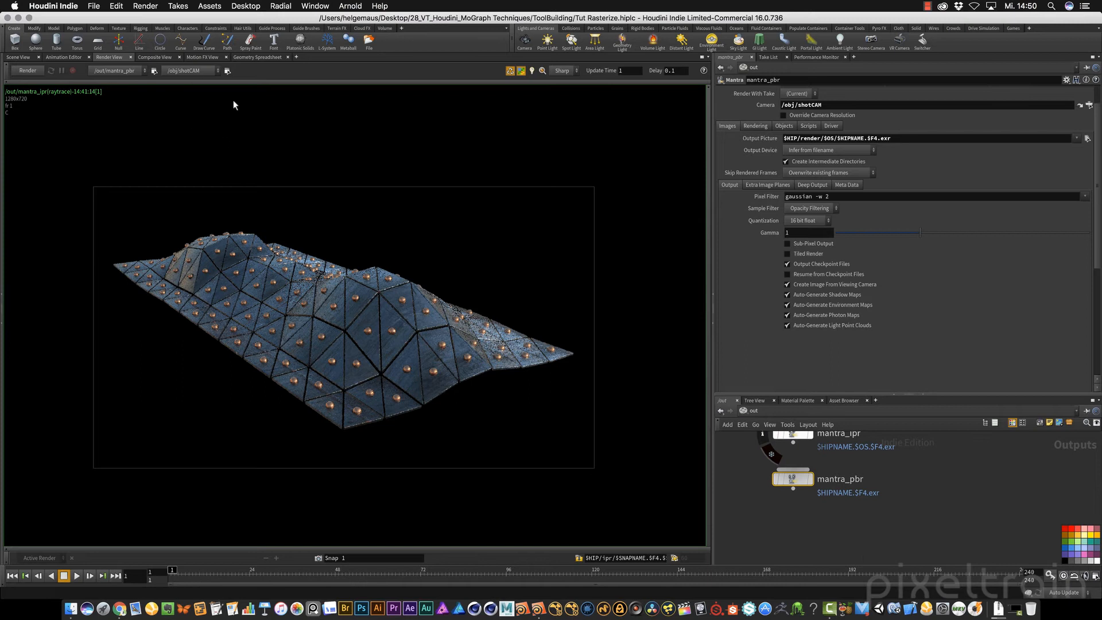
Start rendering mantra_pbr through shotCAM in the render view and reveal its display and colour-correction controls
left_click(27, 70)
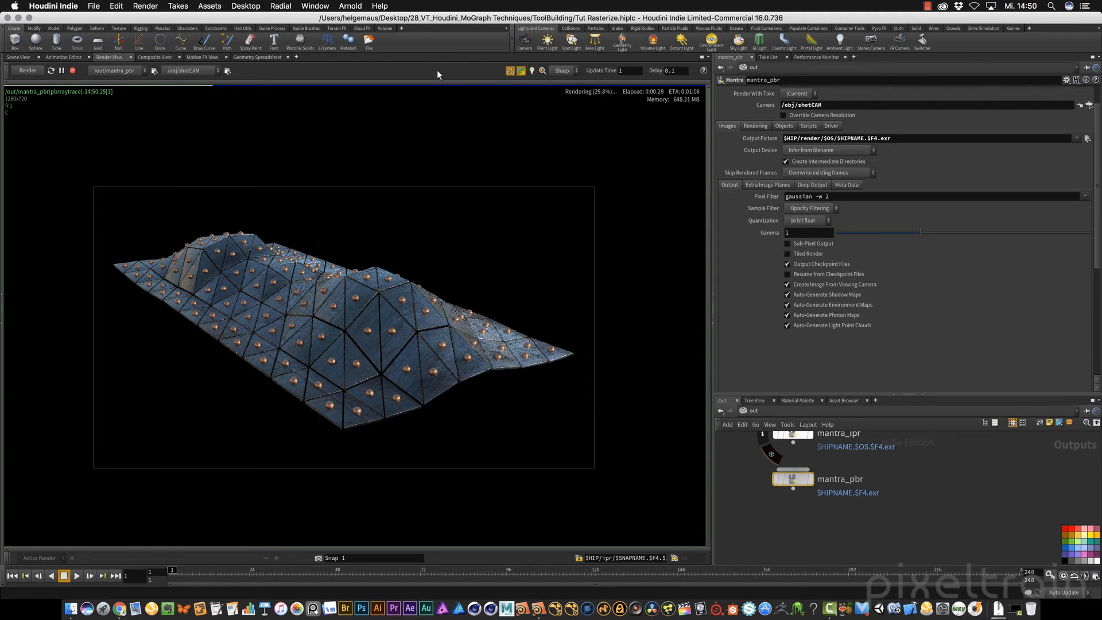
left_click(380, 84)
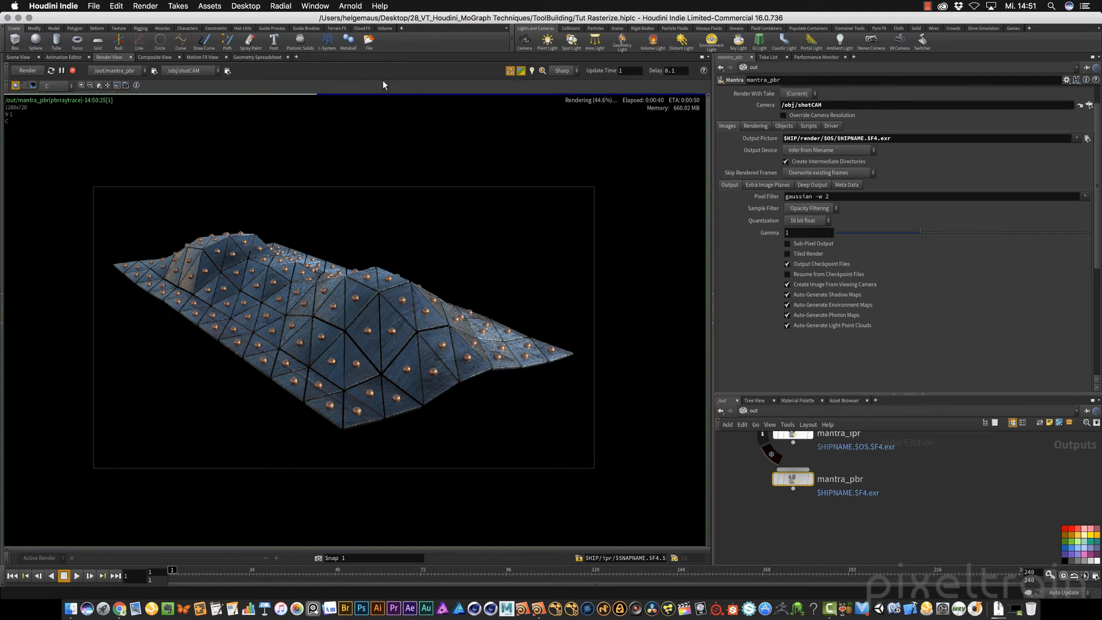
left_click(400, 548)
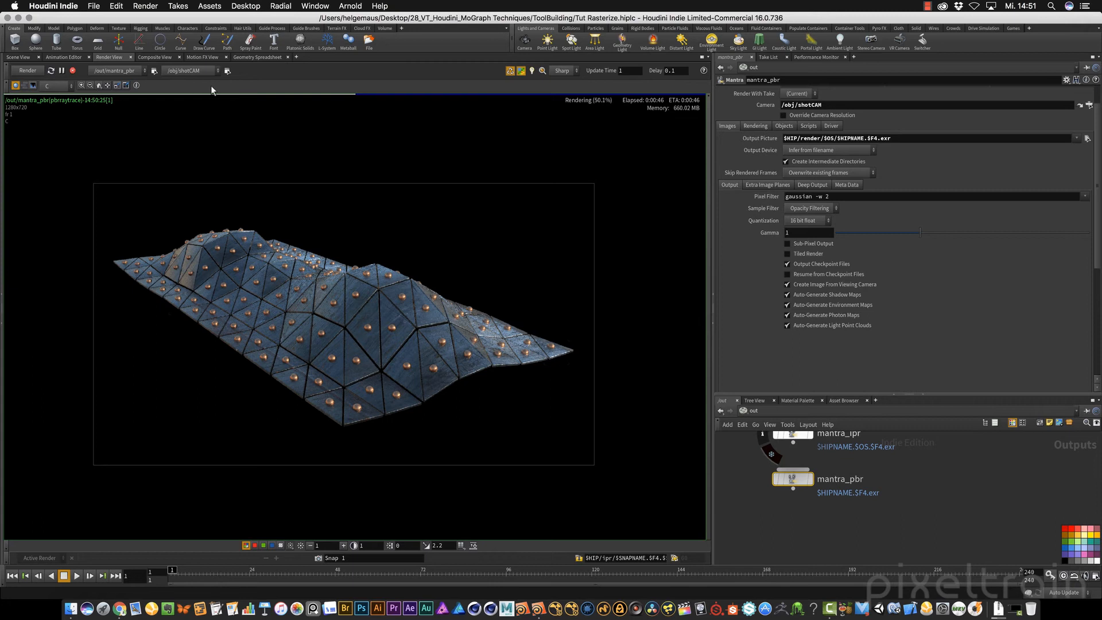
View the Pz depth plane of the render, adapted to its full pixel range
left_click(62, 87)
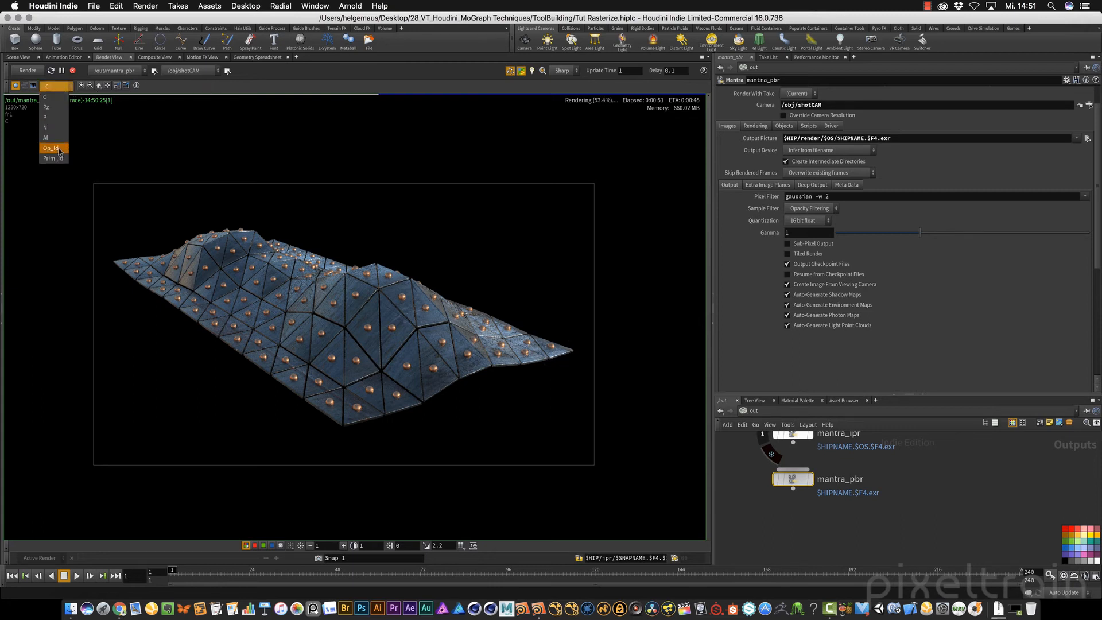
left_click(53, 108)
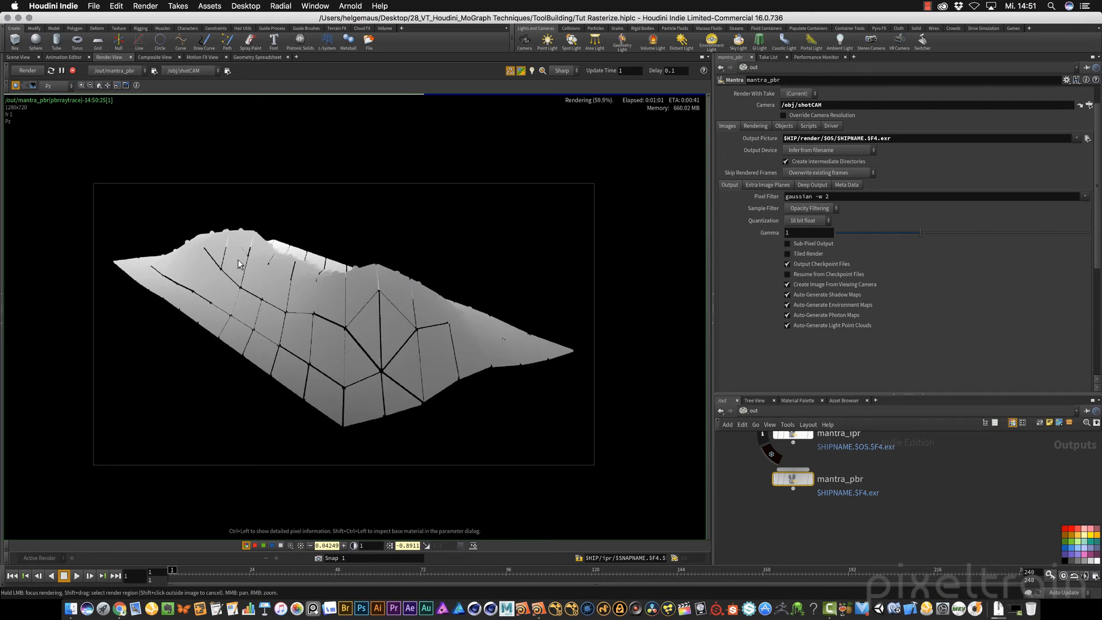
left_click(473, 546)
left_click(473, 546)
left_click(473, 545)
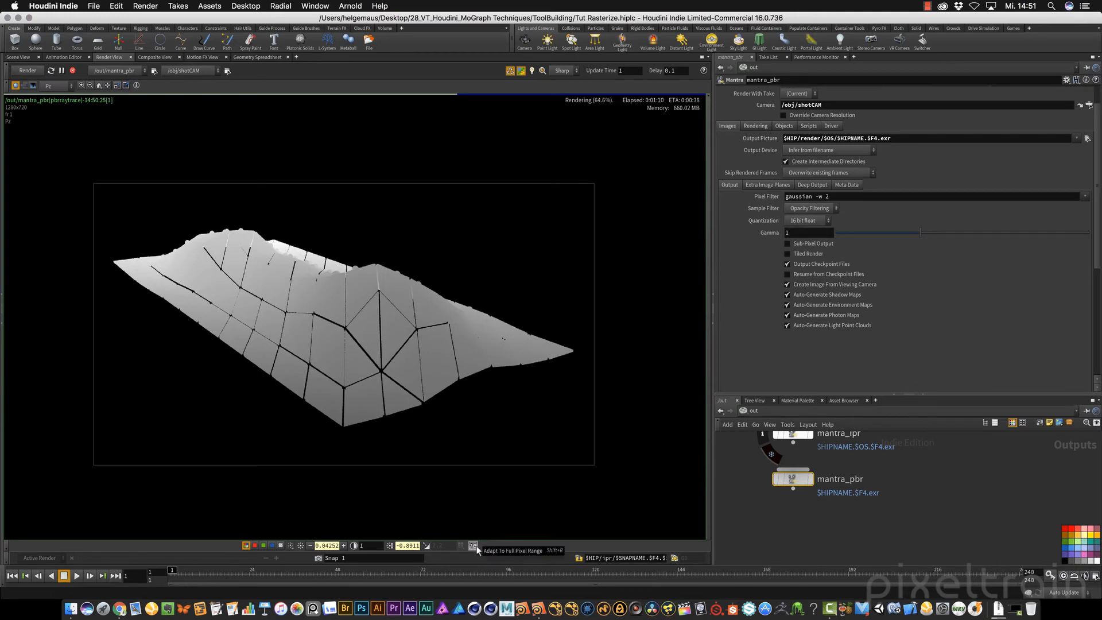
Inspect the P, N, Af and Op_Id planes of the render one after another, and return to the C plane
left_click(58, 85)
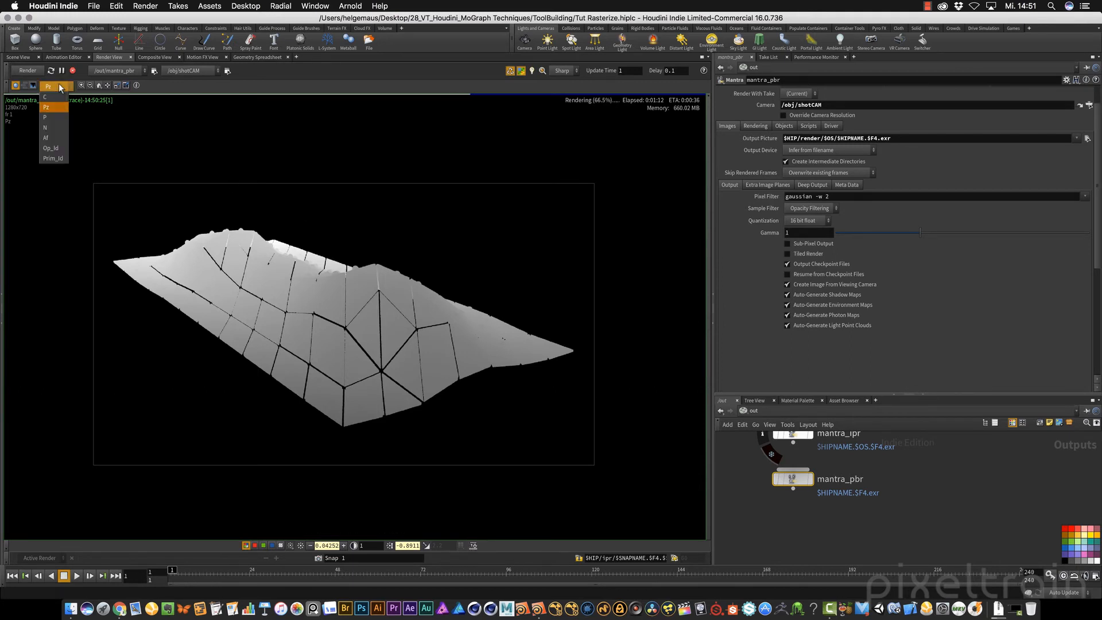
left_click(54, 117)
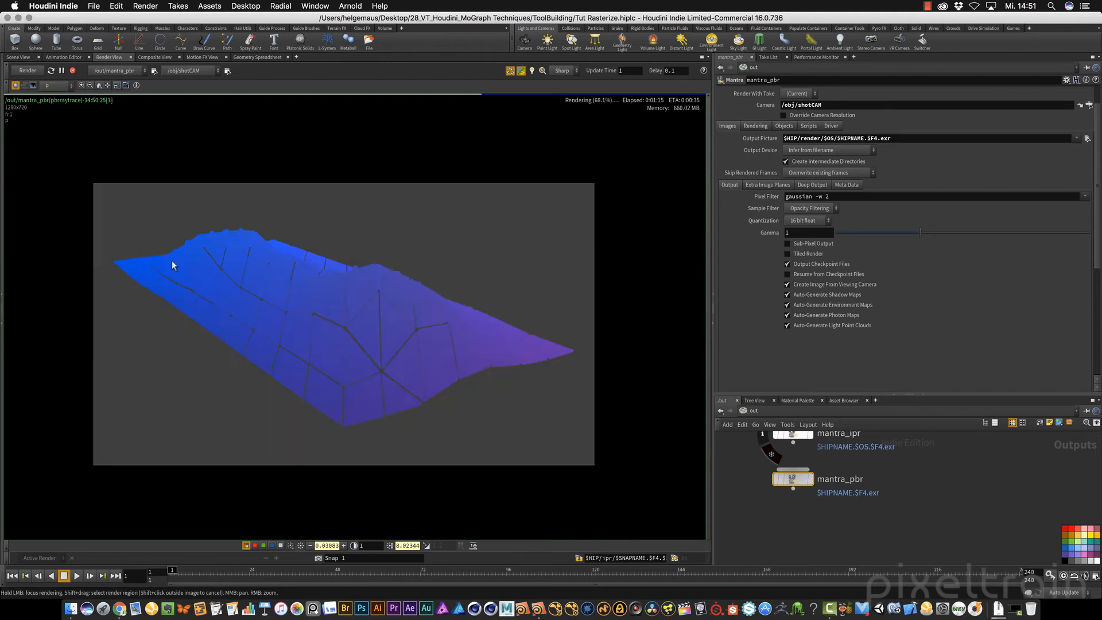
left_click(52, 87)
left_click(46, 127)
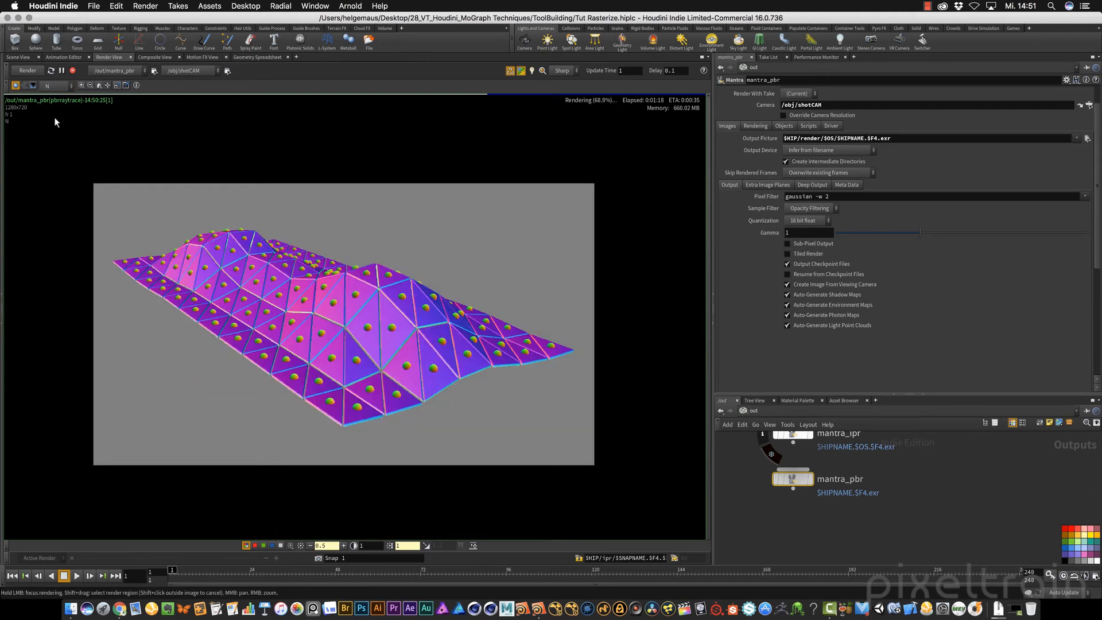
left_click(55, 85)
left_click(45, 138)
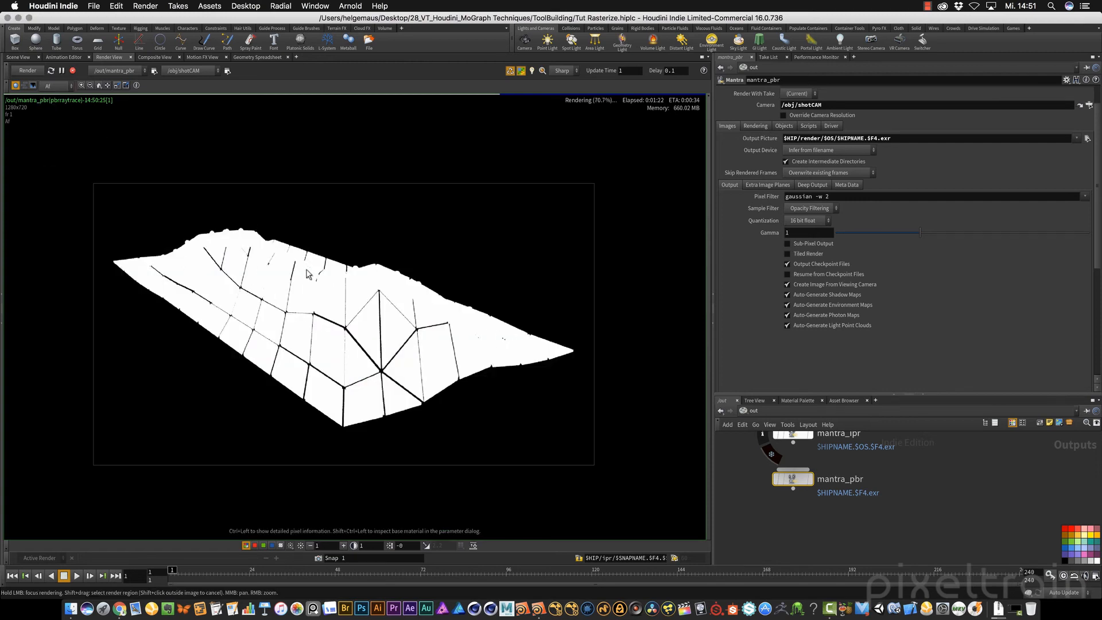
left_click(57, 86)
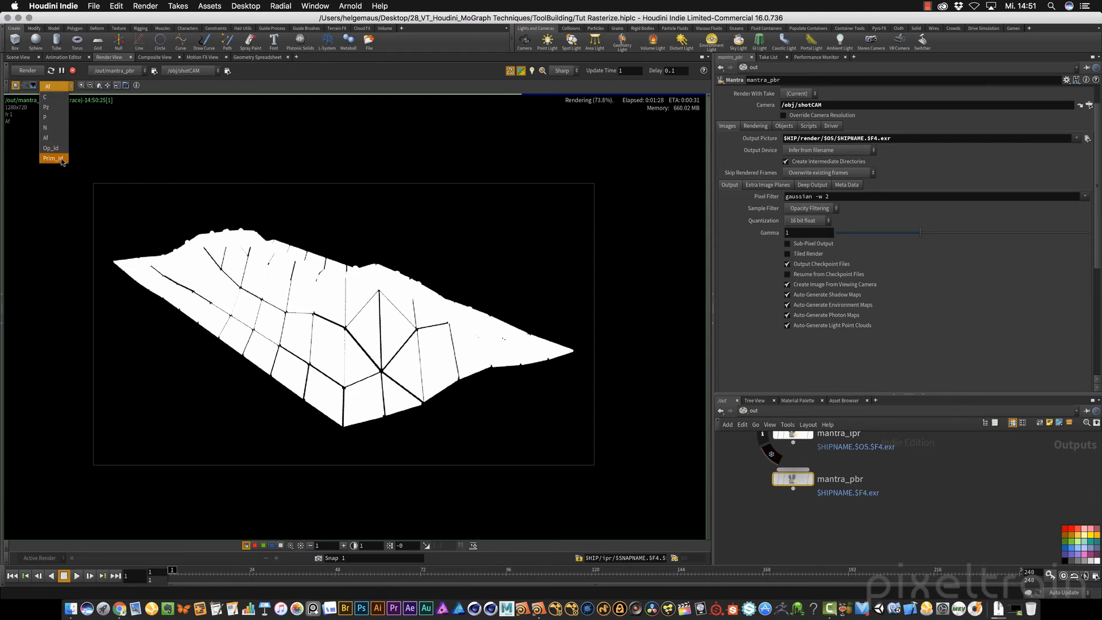
left_click(55, 147)
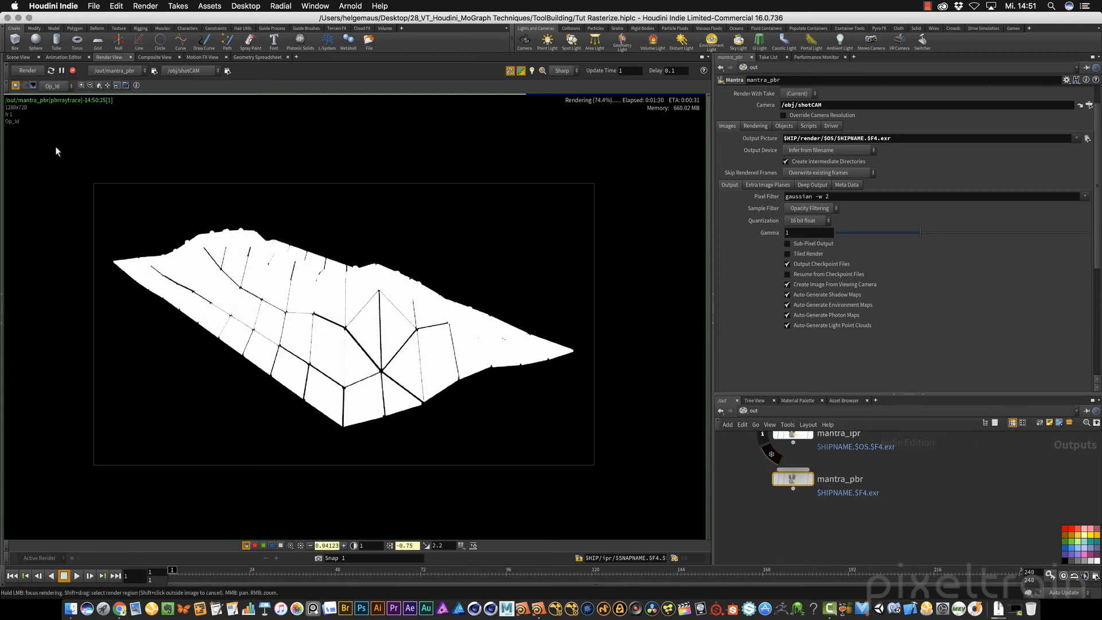
left_click(57, 85)
left_click(55, 92)
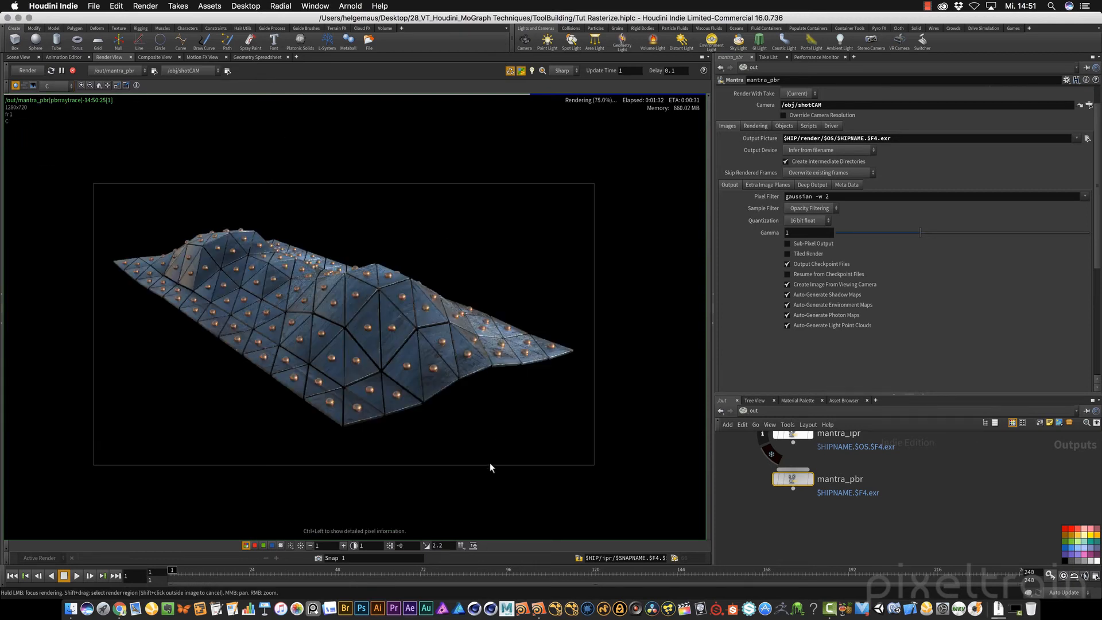
Try adapting the C plane to its full pixel range, and reset the display brightness to 1
left_click(473, 545)
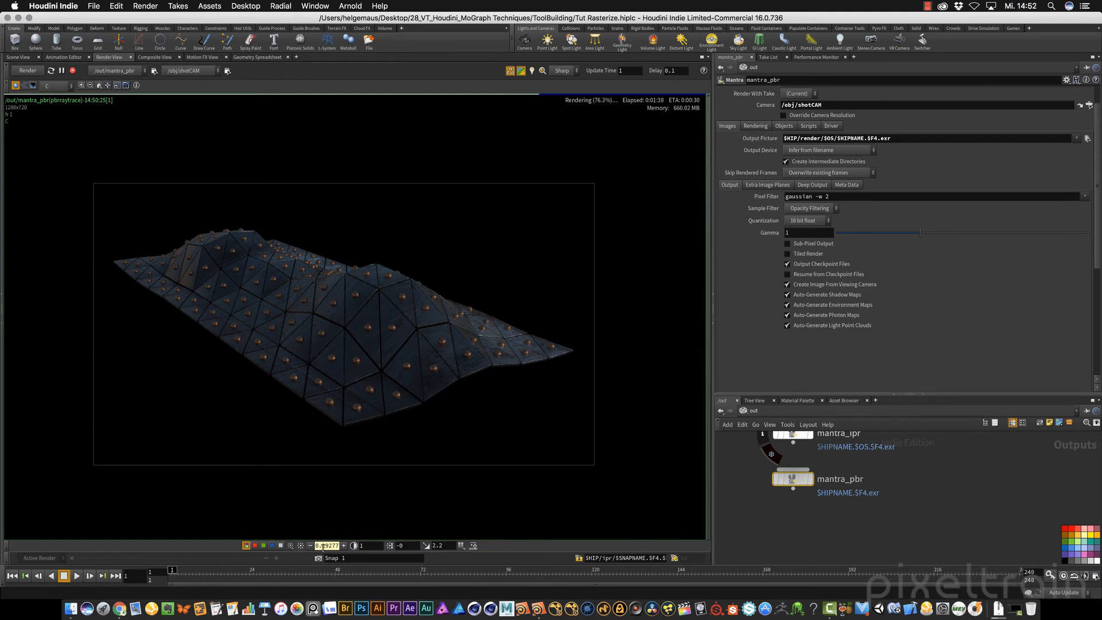
type("1")
key("Return")
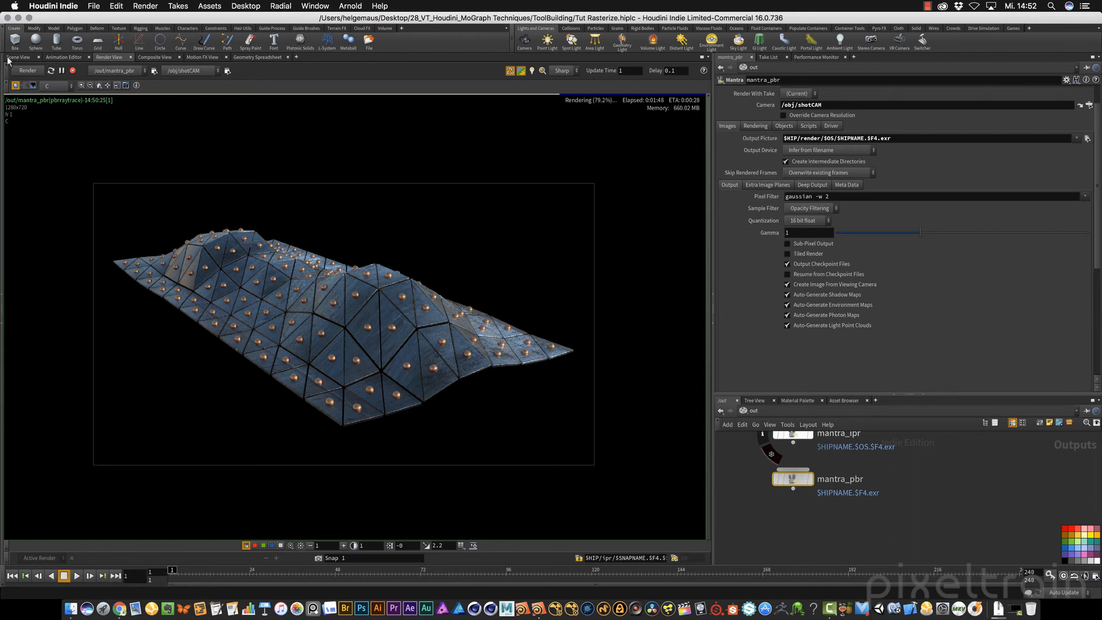
Check the list of available image planes and stop the mantra_pbr render
left_click(60, 85)
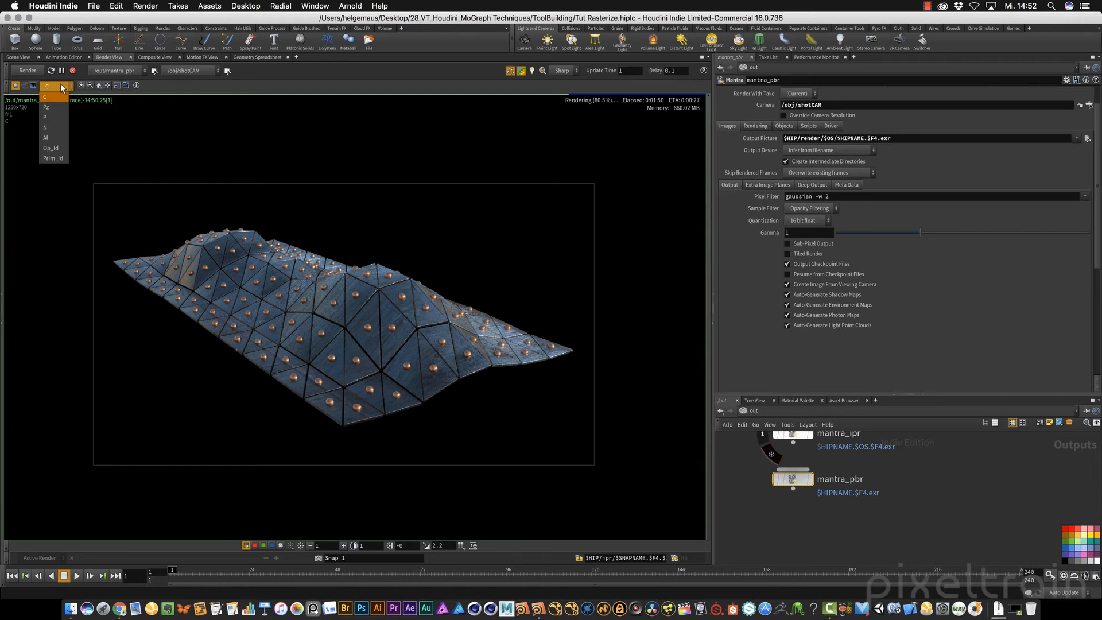
left_click(311, 84)
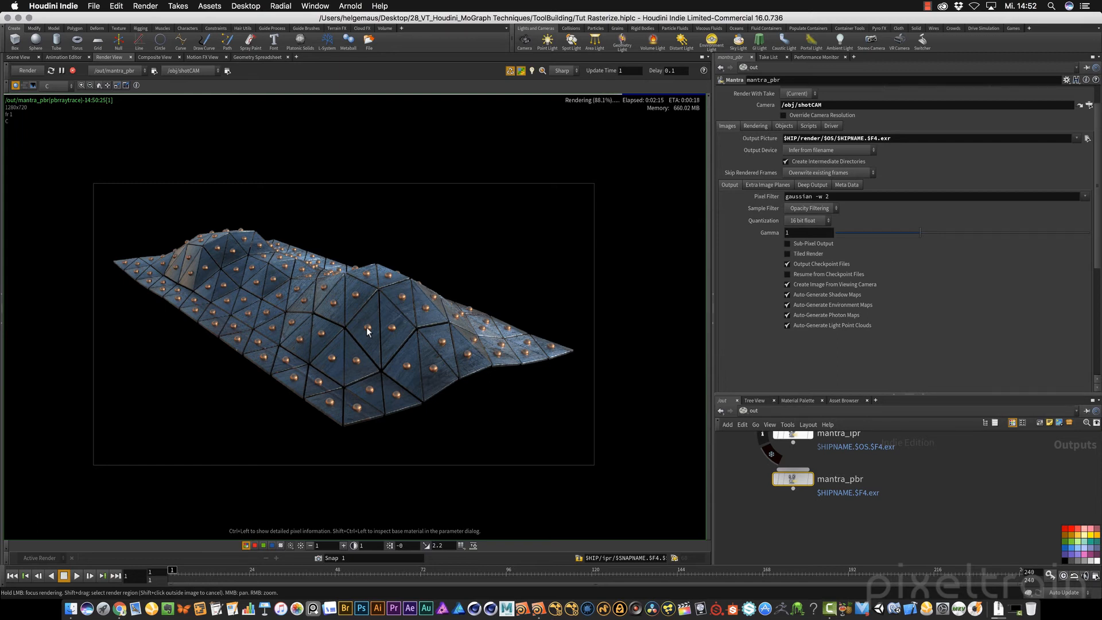
left_click(71, 71)
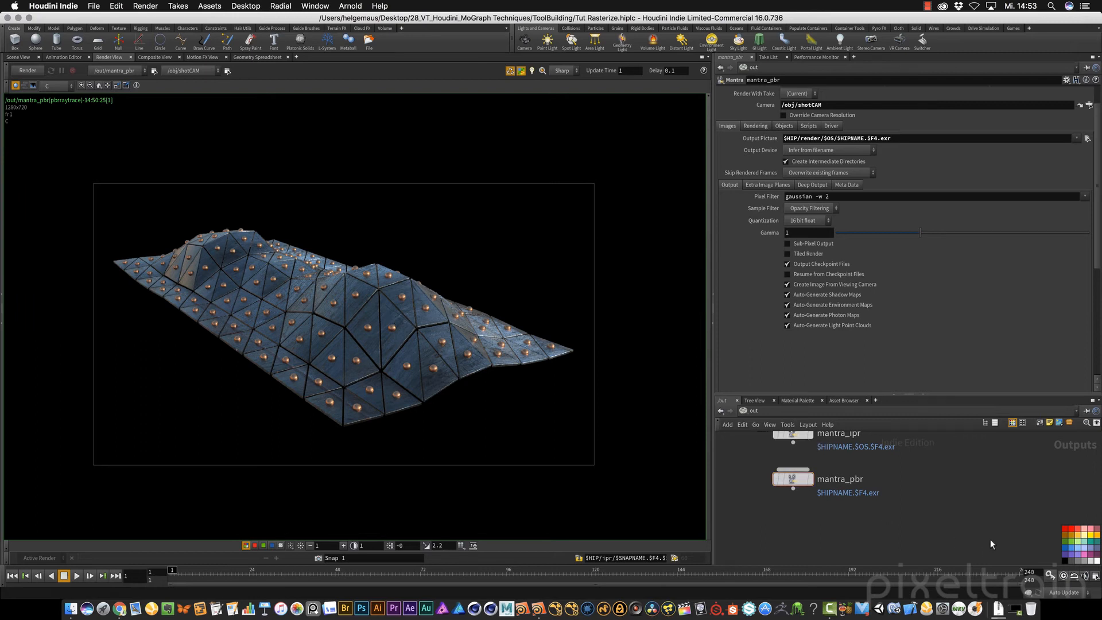
Add a second extra image plane to mantra_pbr with multimatte as its VEX variable, keeping Vector Type
left_click(793, 478)
left_click(760, 185)
scroll(1084, 367, "down", 10)
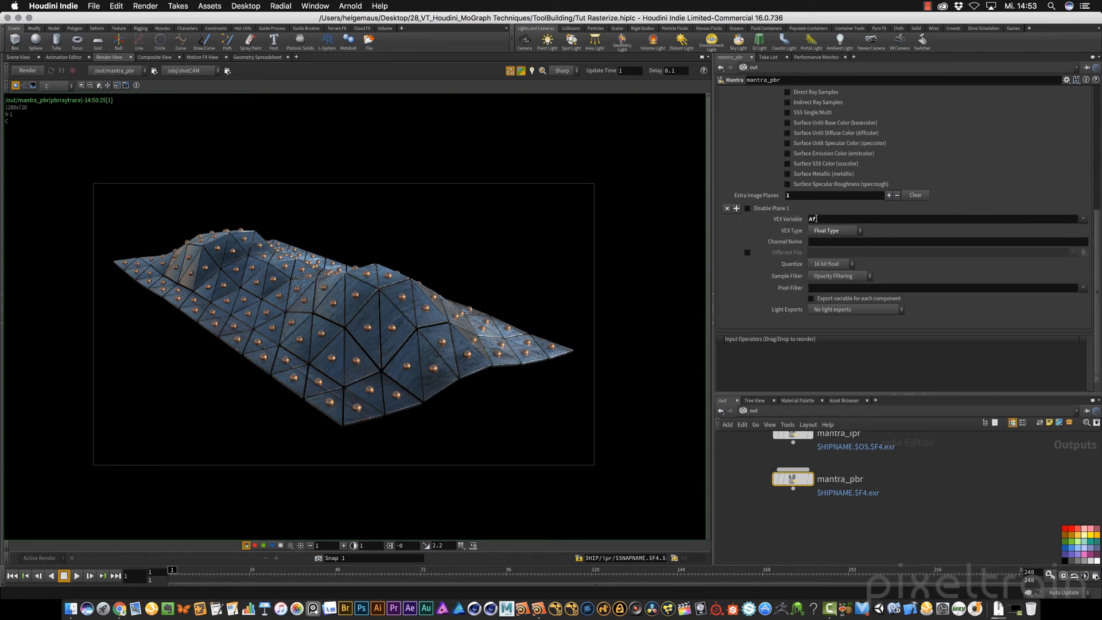
left_click(889, 195)
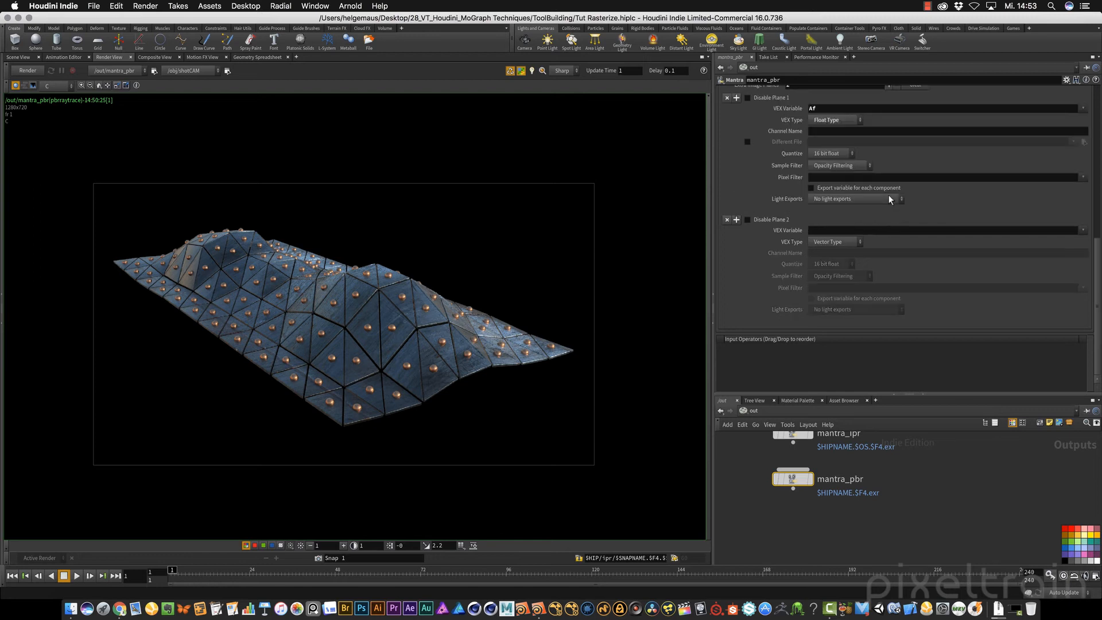
left_click(819, 230)
type("multimatt")
key("Return")
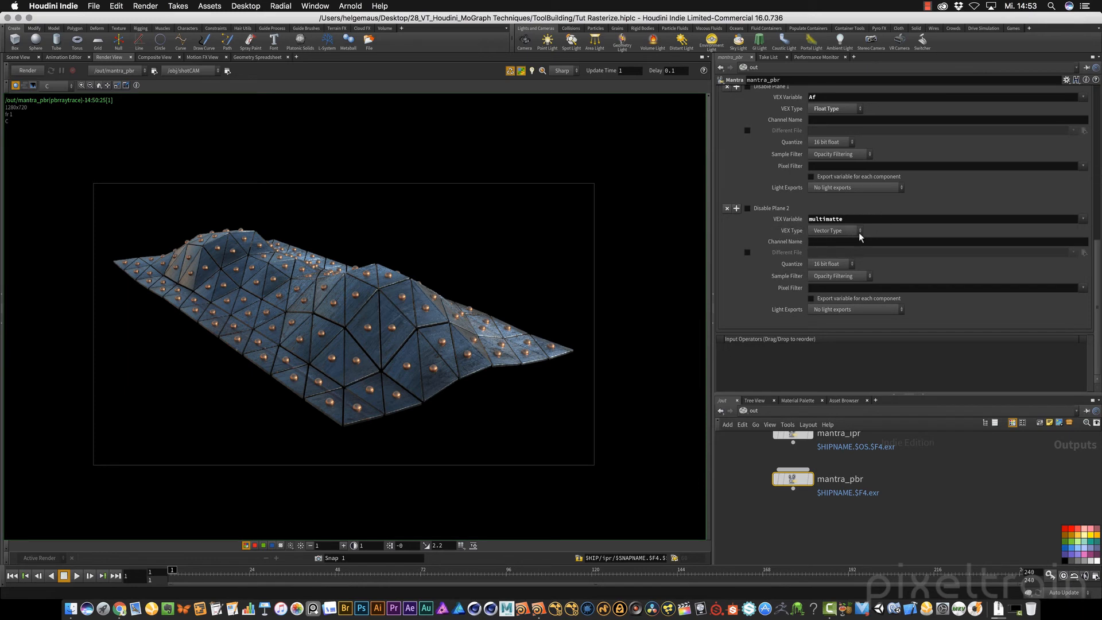
left_click(859, 233)
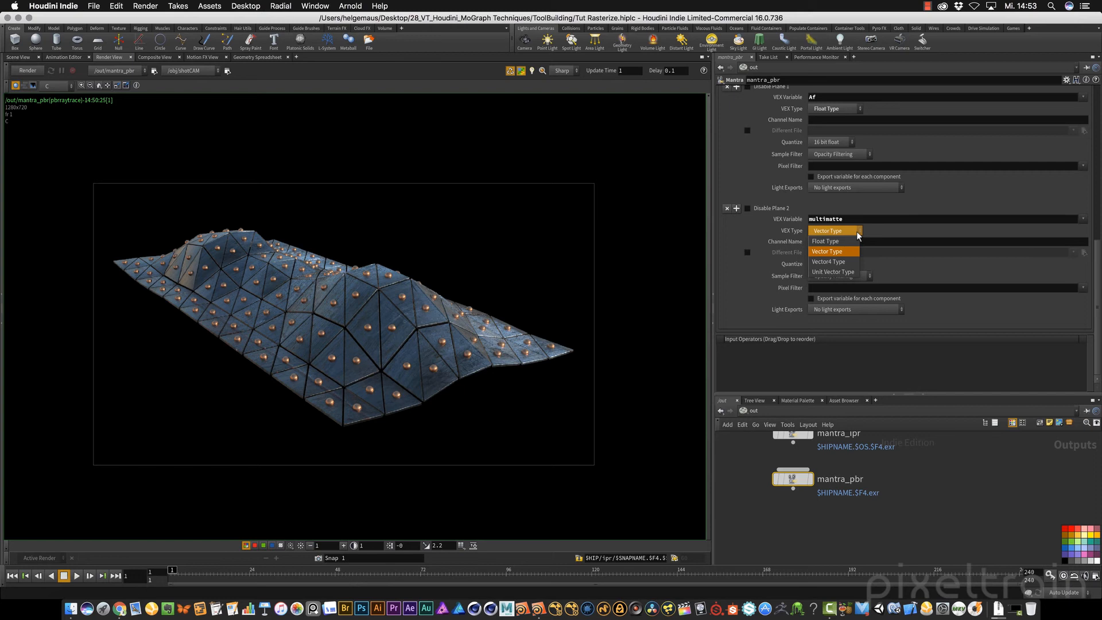
left_click(868, 231)
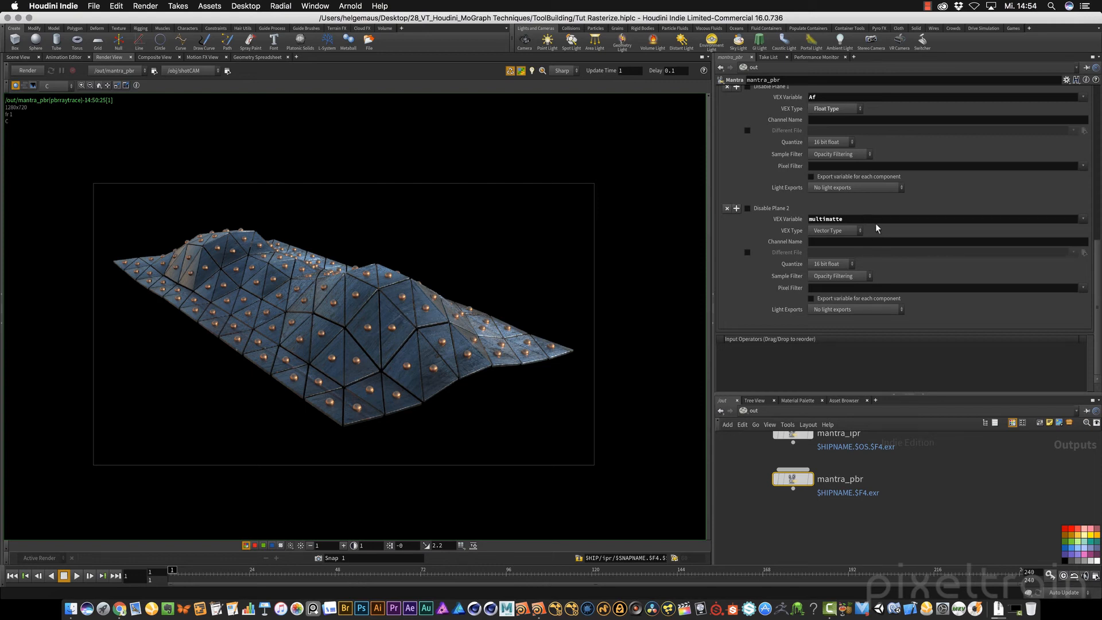
Go to the material network and rearrange the ps_plates and ps_spheres shader nodes with space between them
left_click(752, 411)
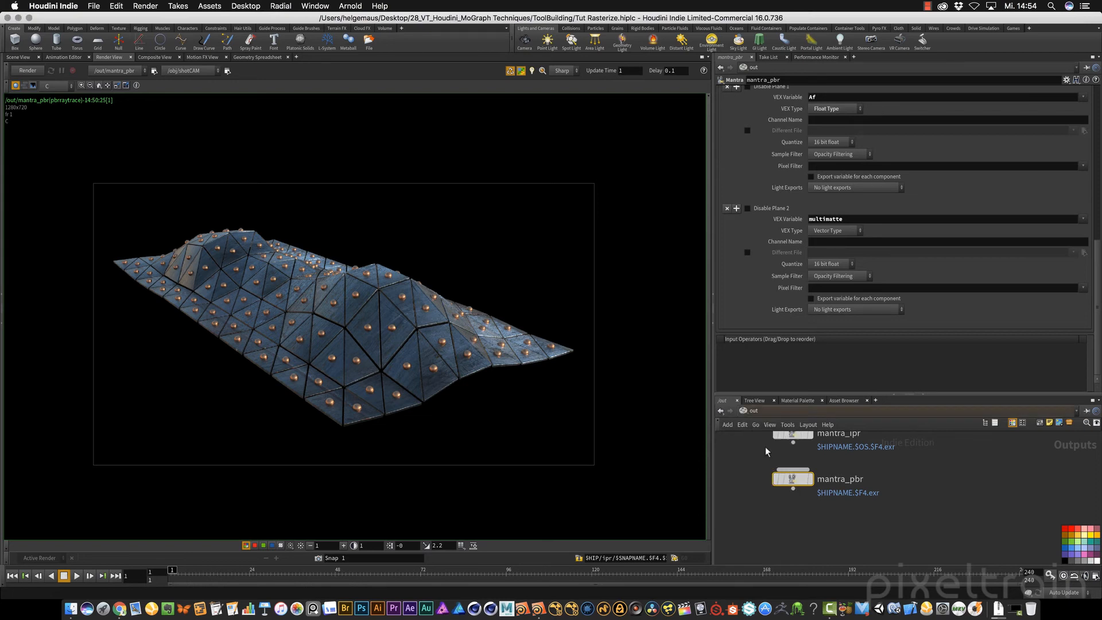
left_click(768, 446)
left_click_drag(913, 461, 977, 475)
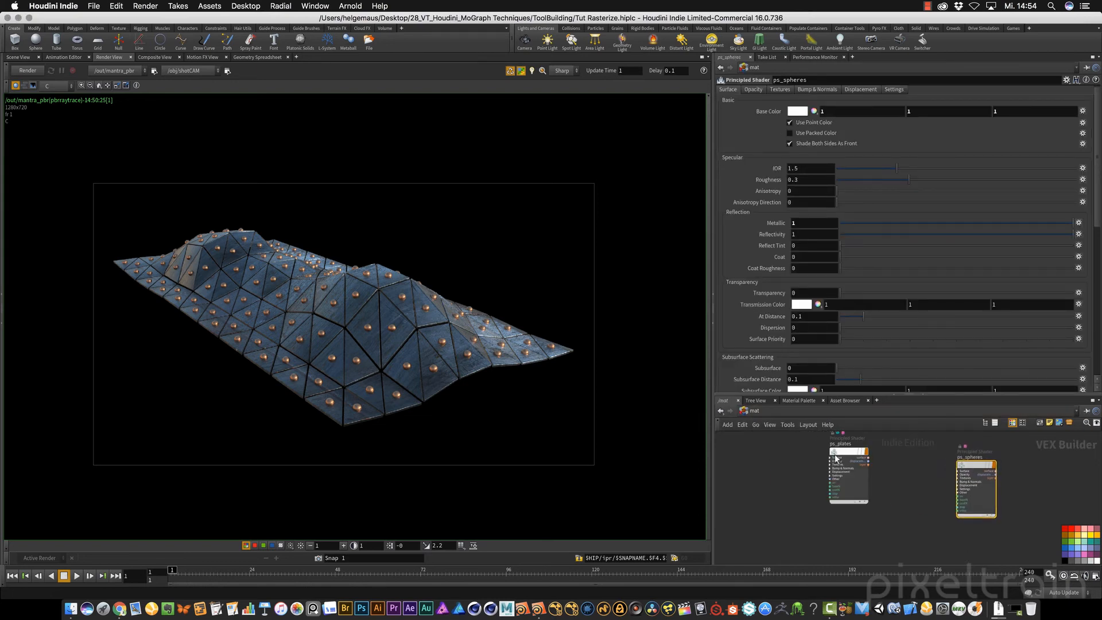
left_click_drag(850, 457, 795, 455)
left_click(914, 481)
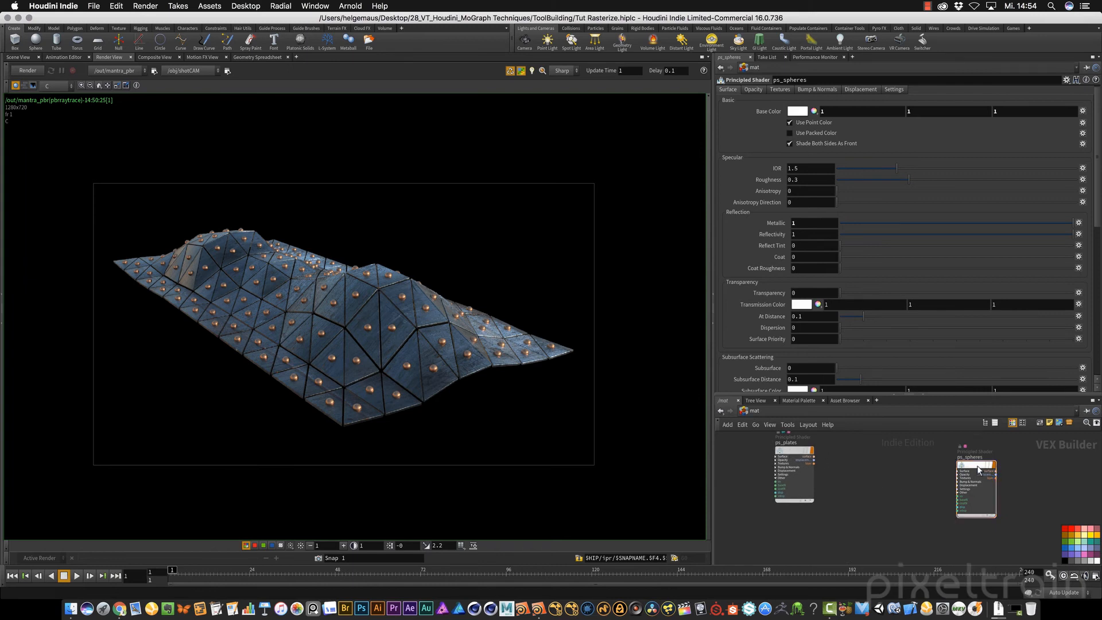
left_click_drag(978, 466, 935, 457)
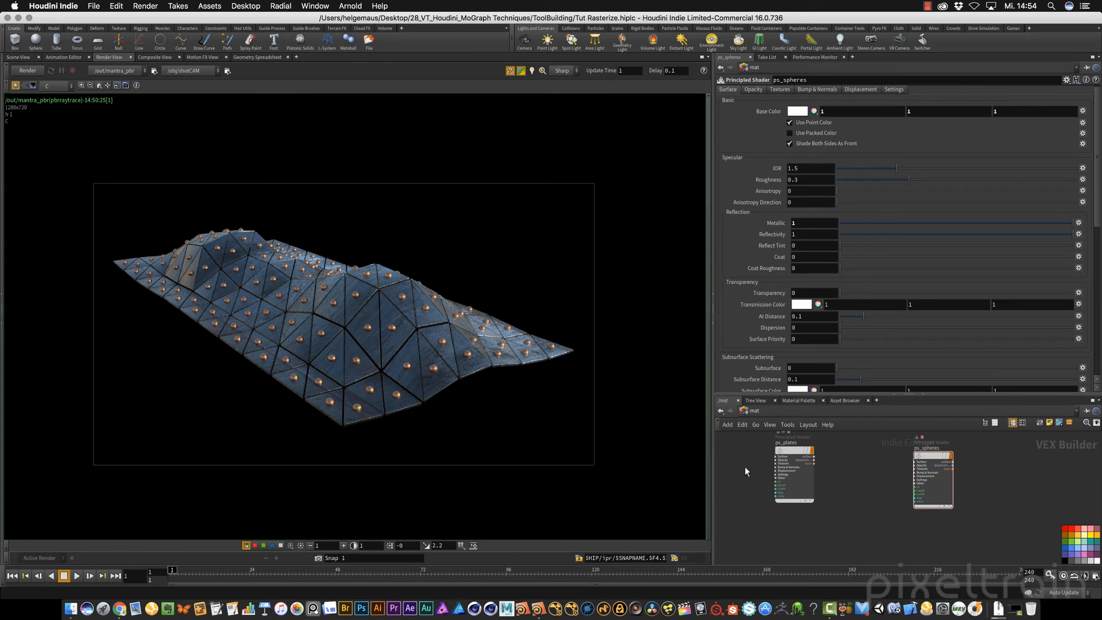
Enlarge the network editor upward and shift ps_plates slightly towards ps_spheres
scroll(846, 469, "up", 3)
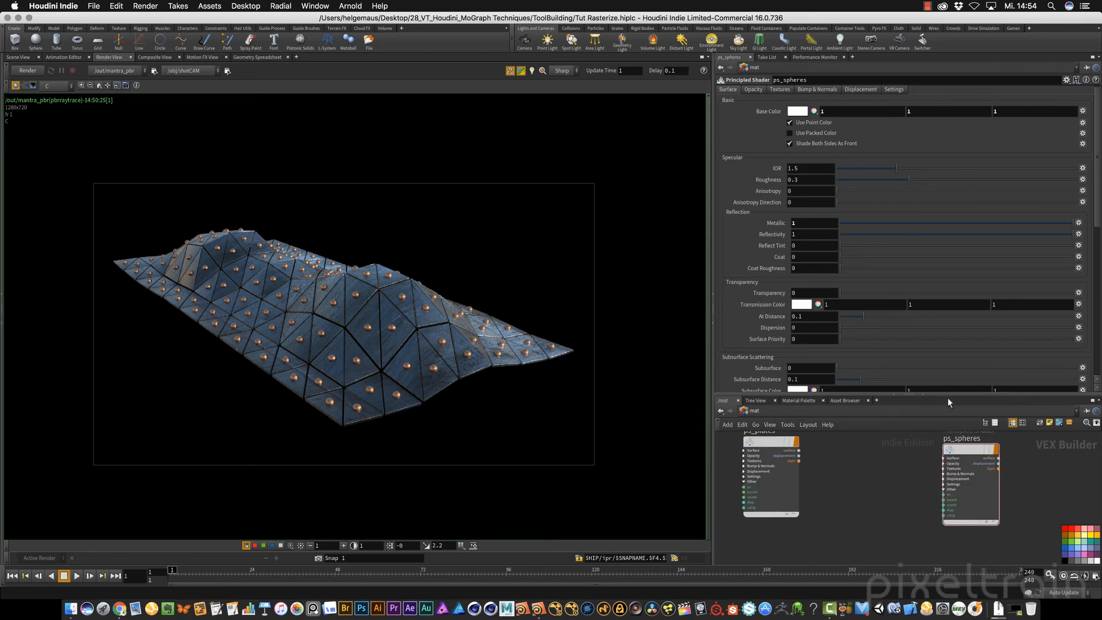
left_click_drag(949, 402, 944, 343)
left_click_drag(767, 418, 796, 420)
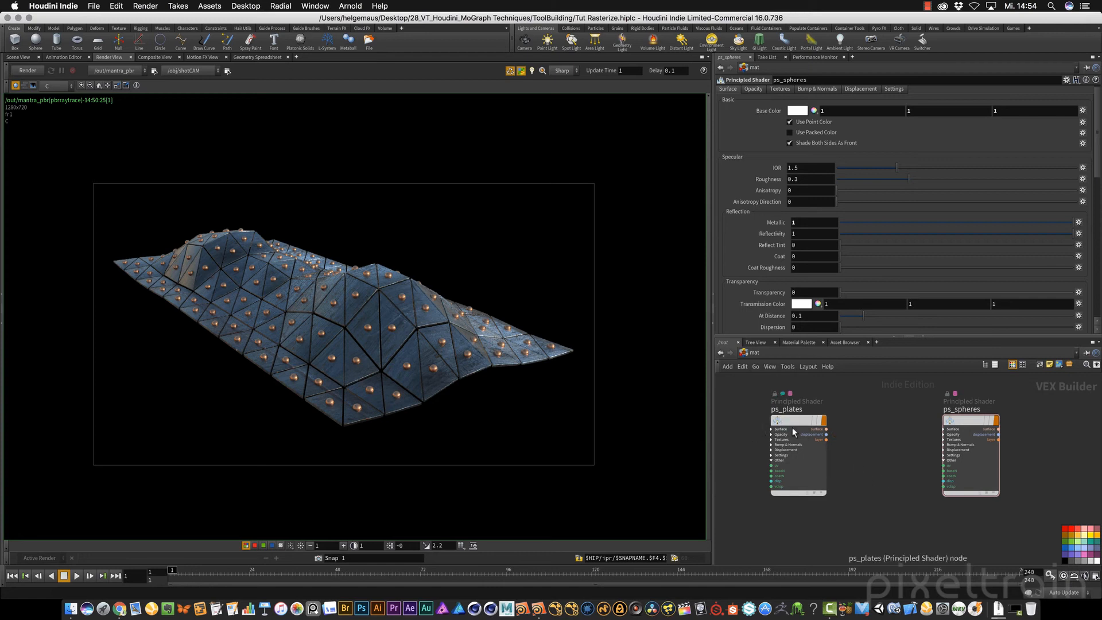
Look inside the ps_plates shader, return to the material network and allow editing of its contents
double_click(794, 424)
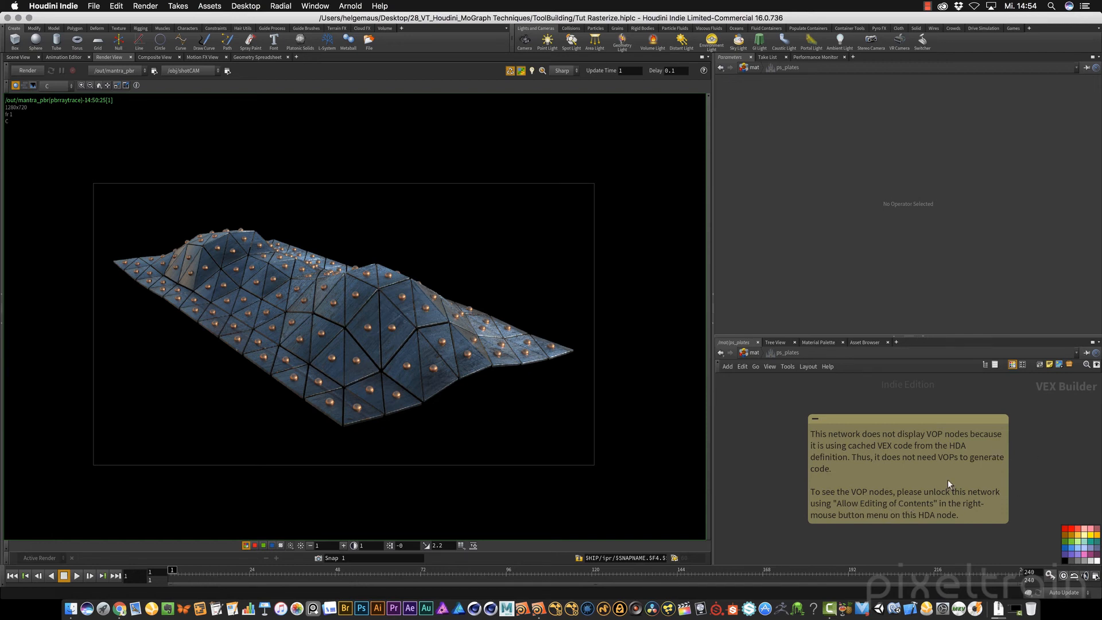
left_click(754, 353)
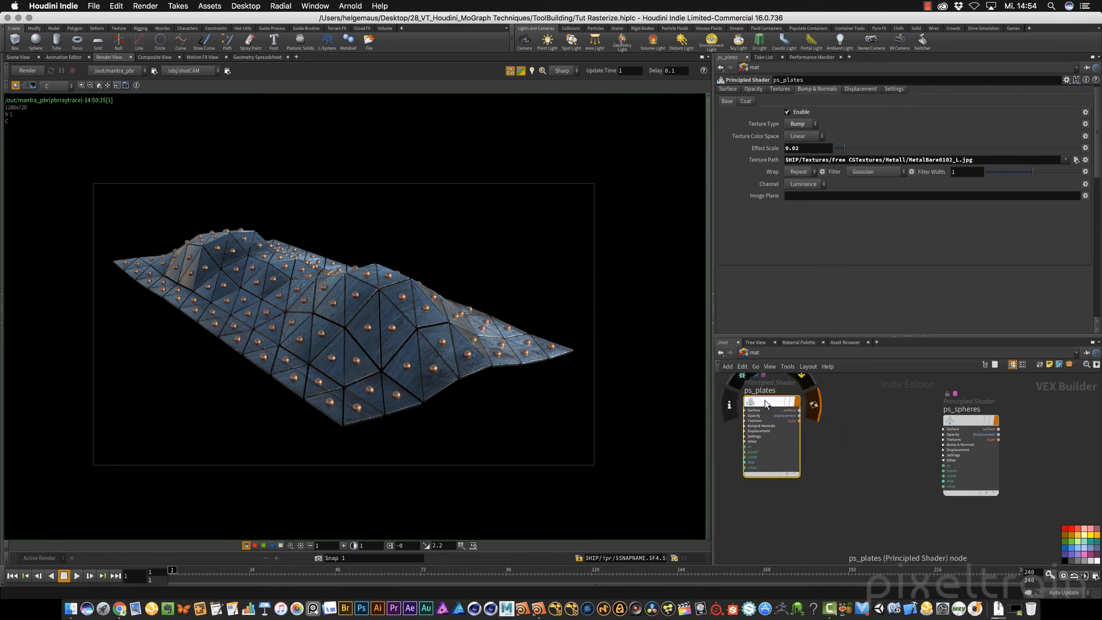
right_click(765, 400)
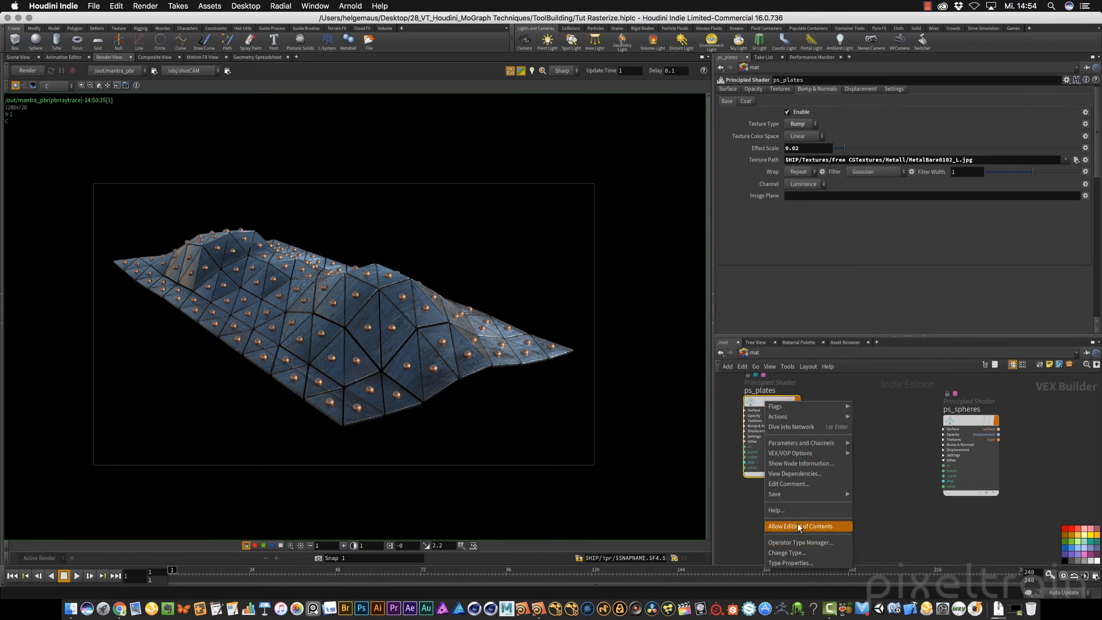
left_click(819, 527)
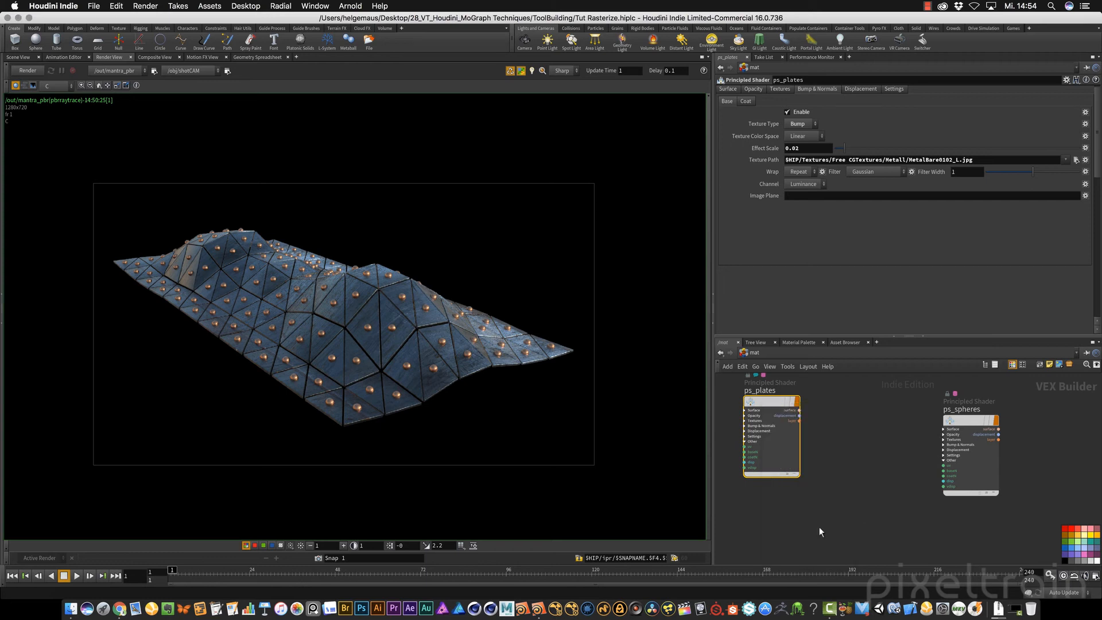
Move ps_spheres closer to ps_plates and shift ps_plates slightly downward
left_click(819, 527)
left_click_drag(967, 422, 900, 409)
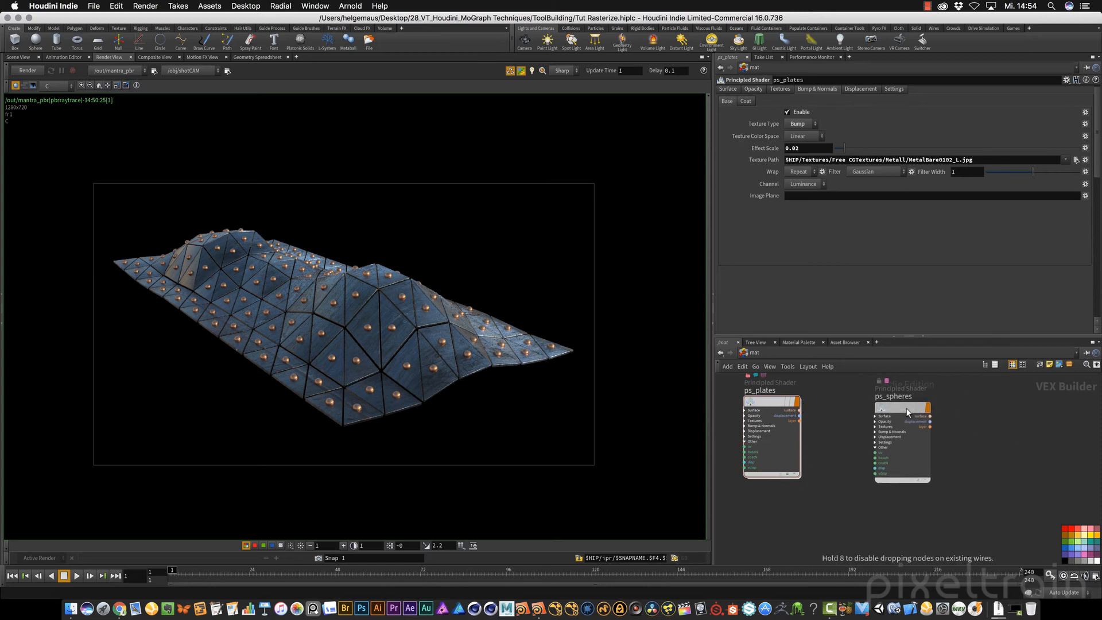
left_click_drag(770, 401, 787, 428)
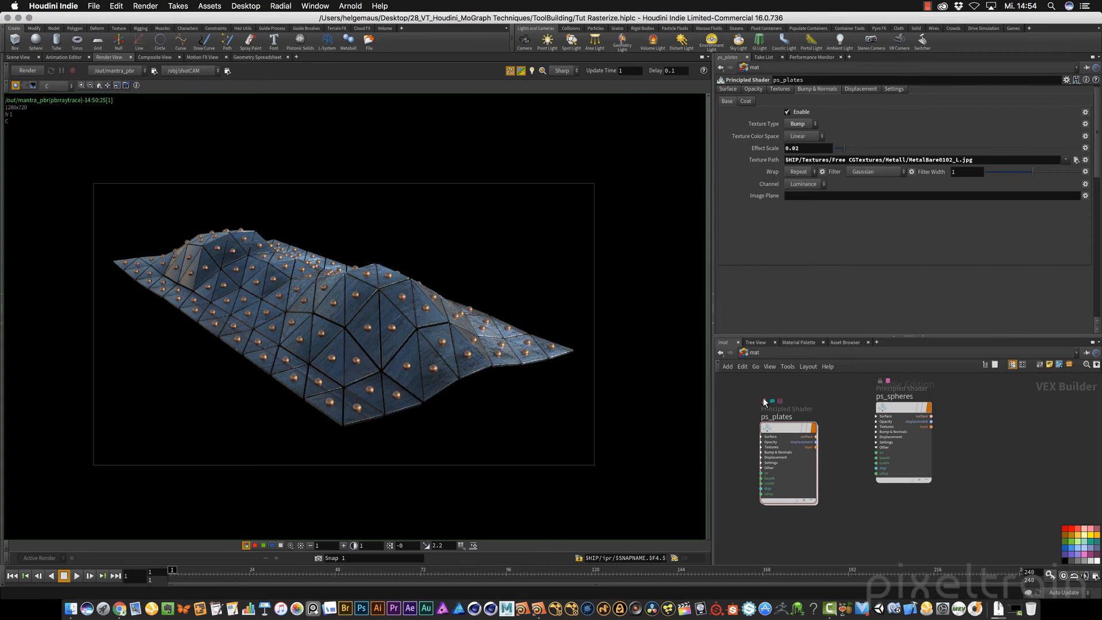
Open the ps_plates shader network, maximize the network pane and hide the parameter overlay
double_click(788, 431)
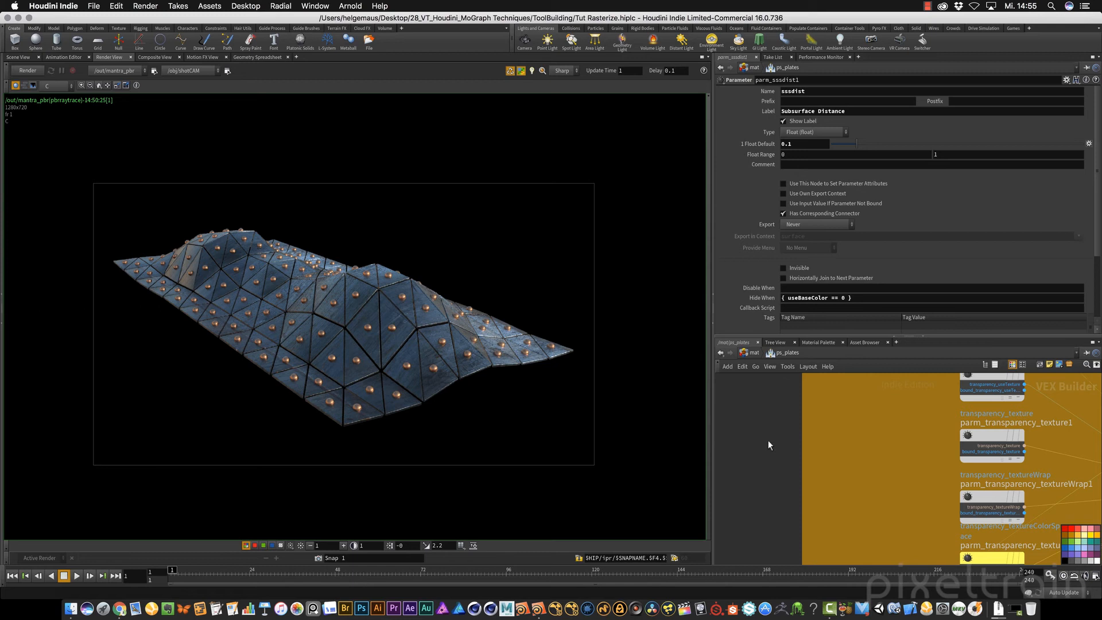
key("ctrl+b")
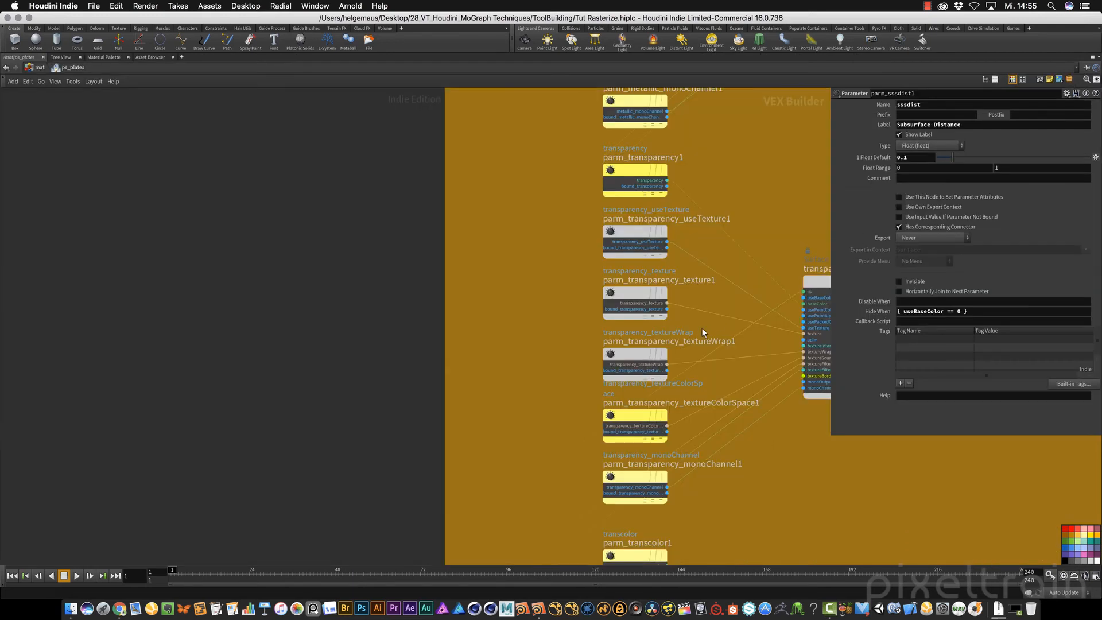
key("p")
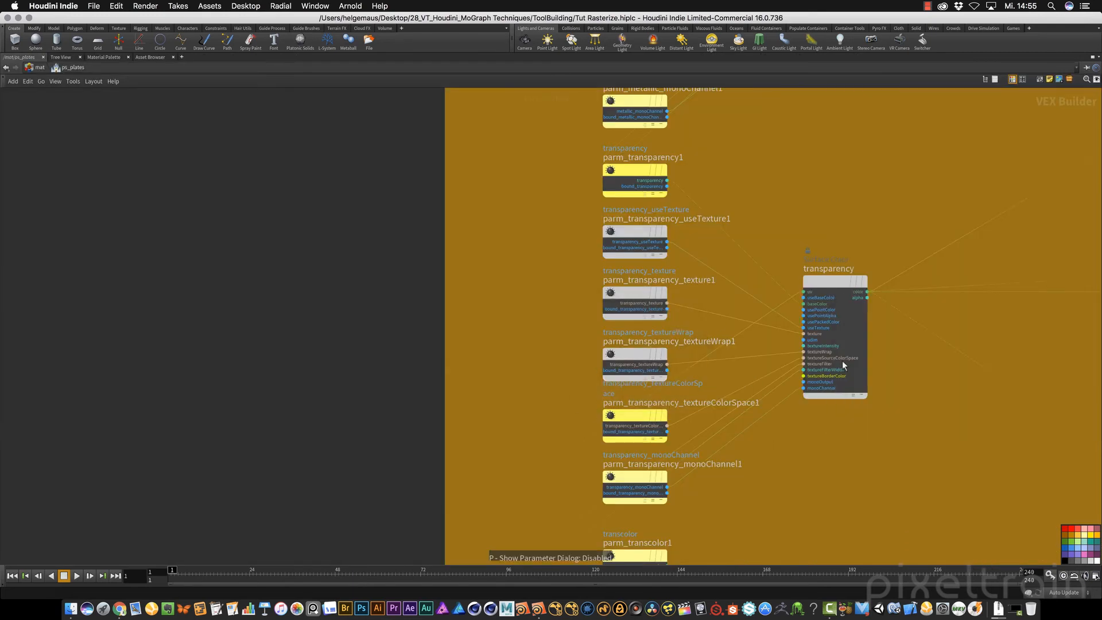
Look through the ps_plates network to its output end and inspect the outputCollect node's inputs
scroll(430, 389, "down", 3)
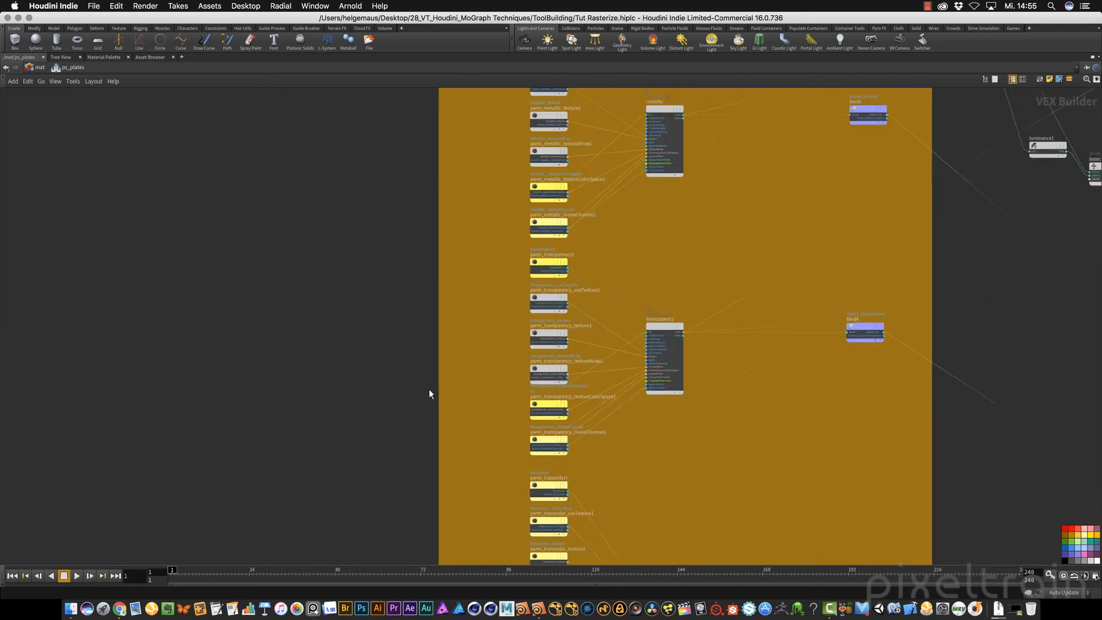
scroll(429, 394, "down", 2)
middle_click_drag(891, 457, 374, 388)
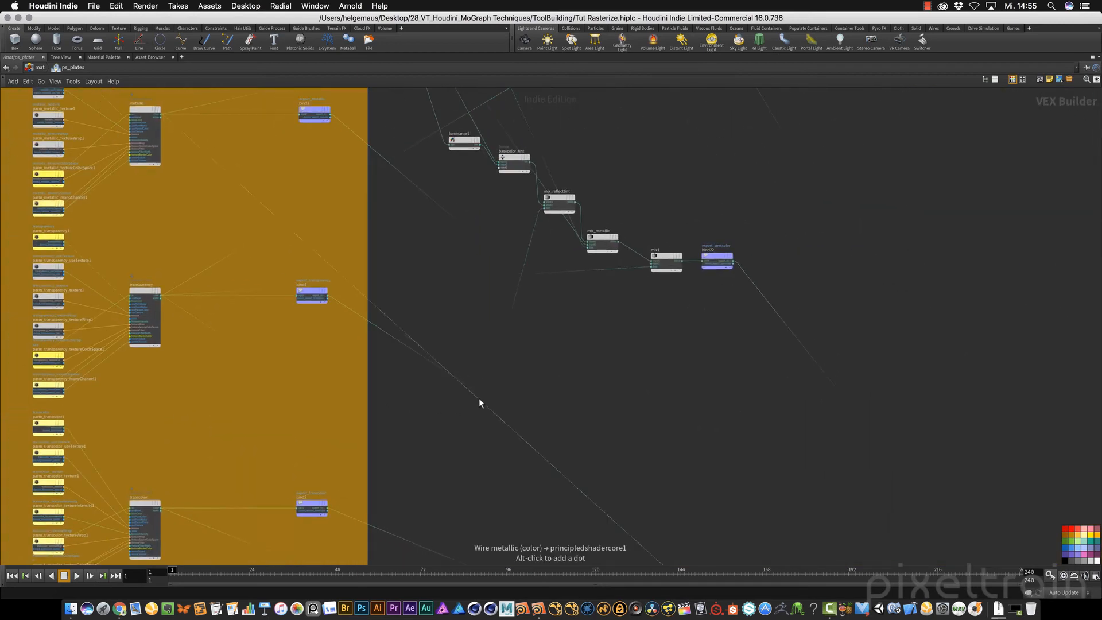
scroll(479, 400, "down", 3)
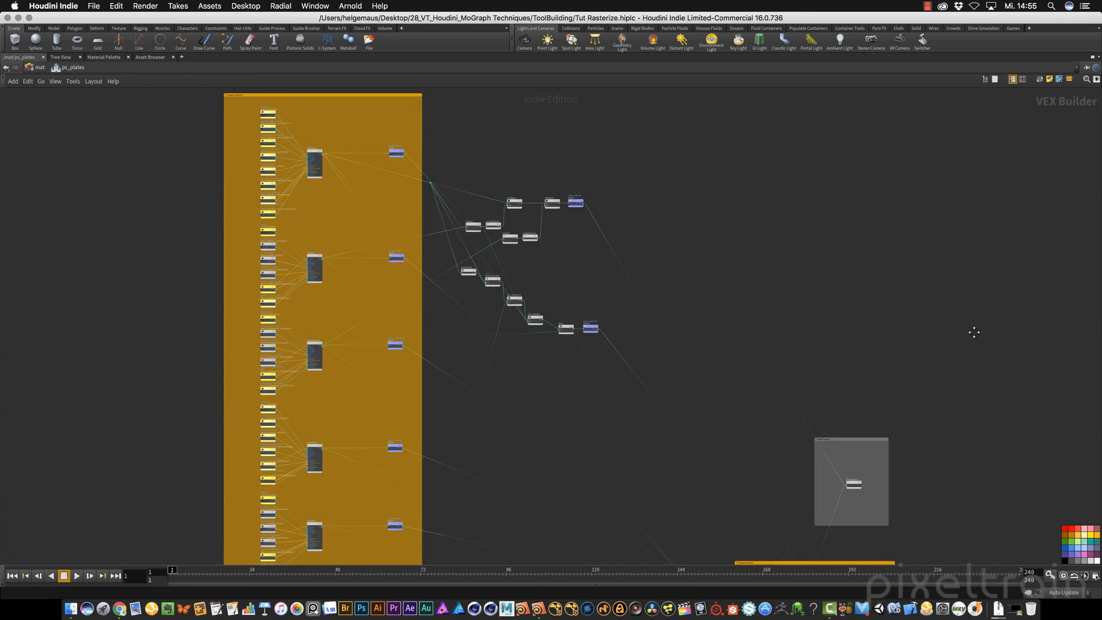
middle_click_drag(971, 327, 795, 147)
scroll(812, 391, "down", 2)
scroll(813, 392, "down", 2)
middle_click_drag(870, 444, 945, 354)
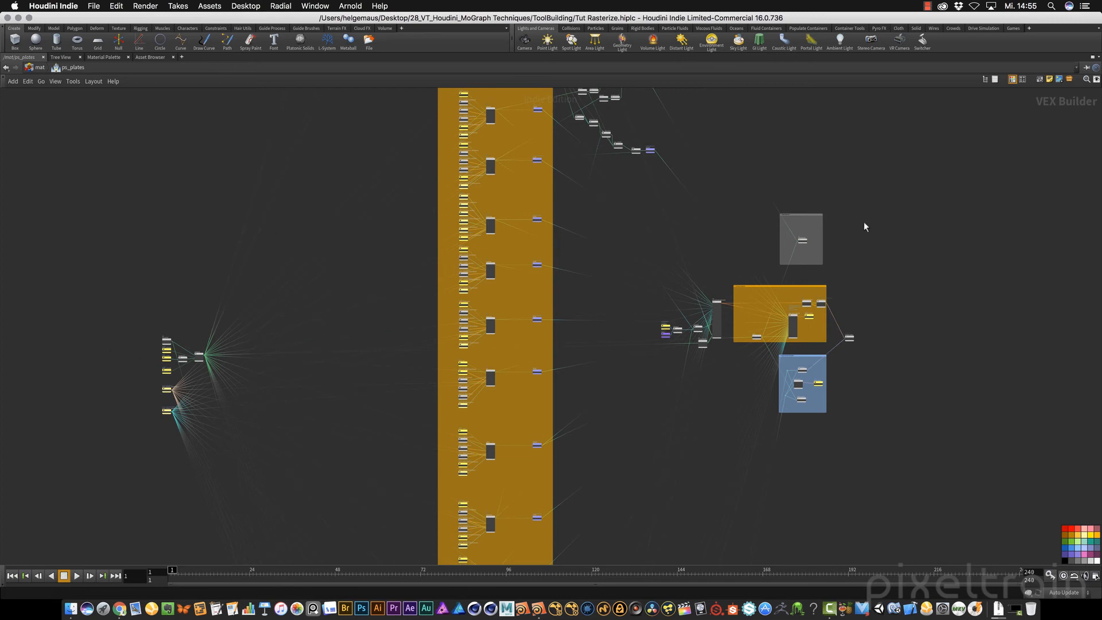
key("f")
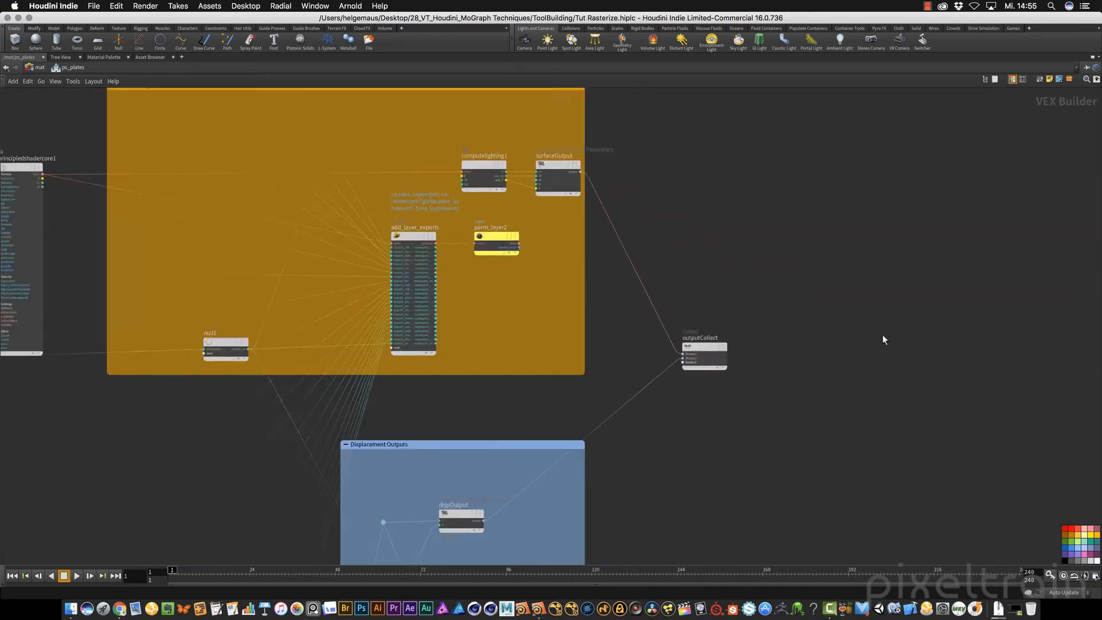
middle_click_drag(687, 358, 876, 260)
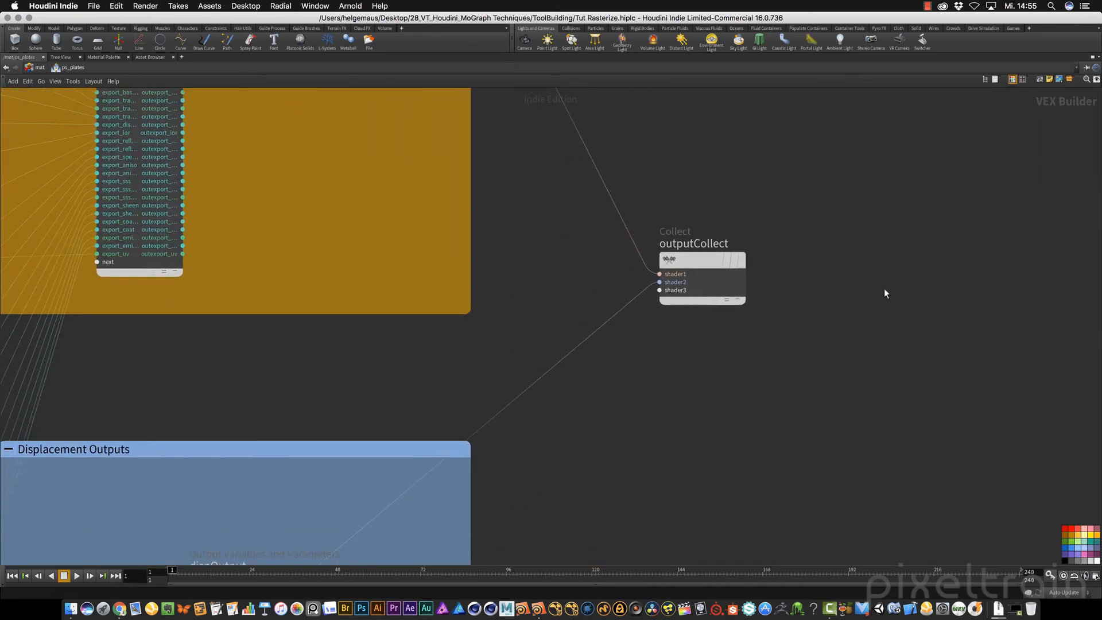
left_click(705, 264)
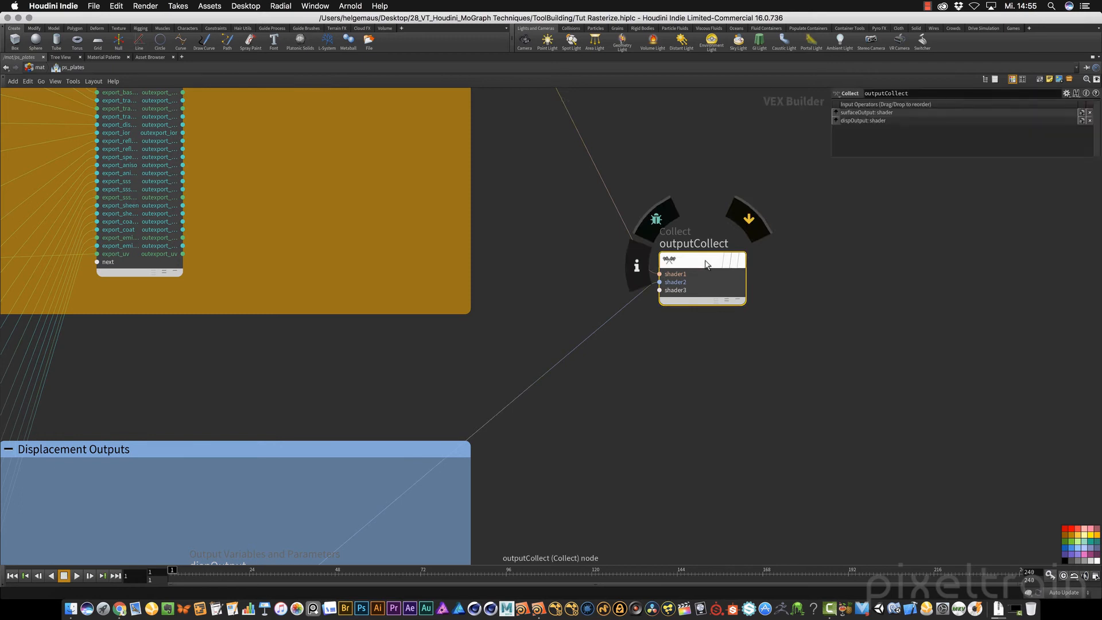
left_click(928, 308)
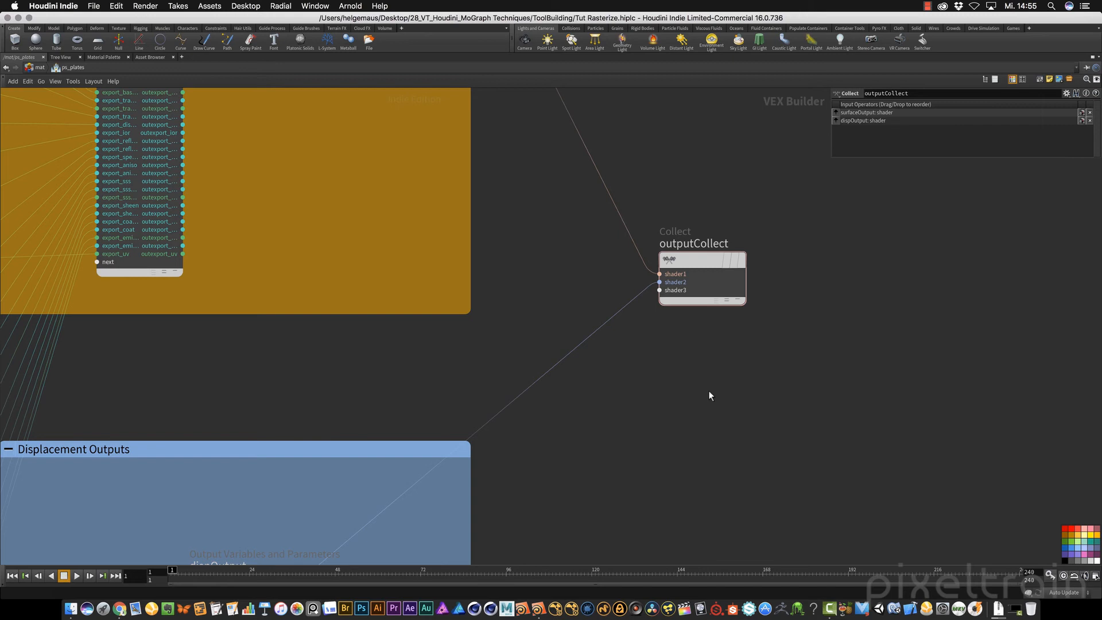
Add a Bind Export node and place it directly below outputCollect in ps_plates
key("Tab")
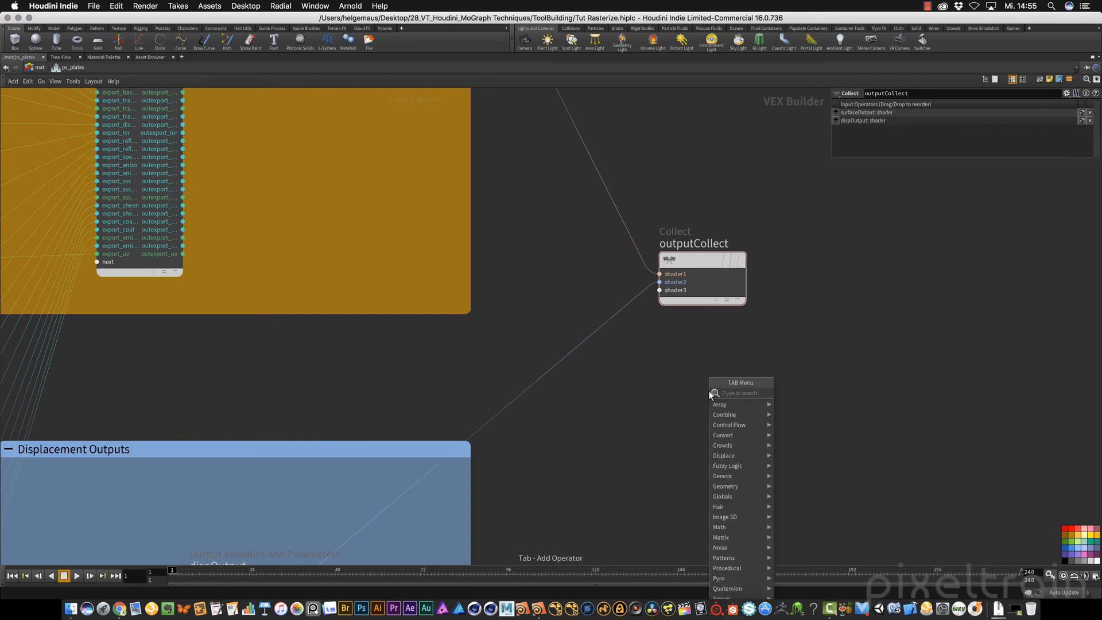
type("bin ex")
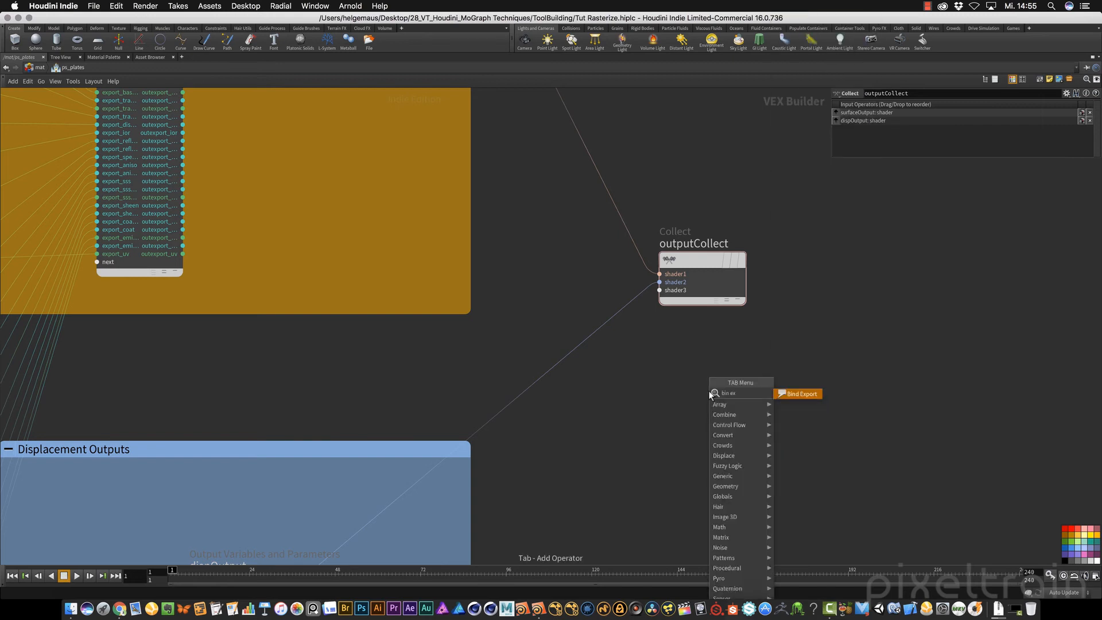
key("Return")
left_click(710, 395)
left_click_drag(710, 395, 704, 352)
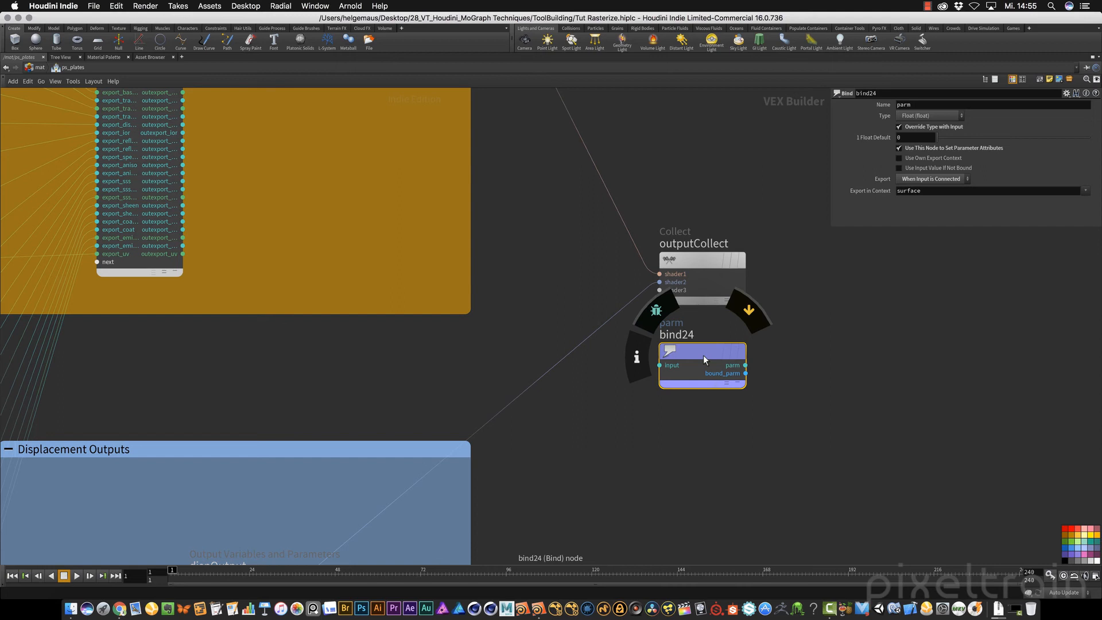
Name the bind node's exported parameter multimatte and set its type to 3 Floats (vector)
double_click(904, 105)
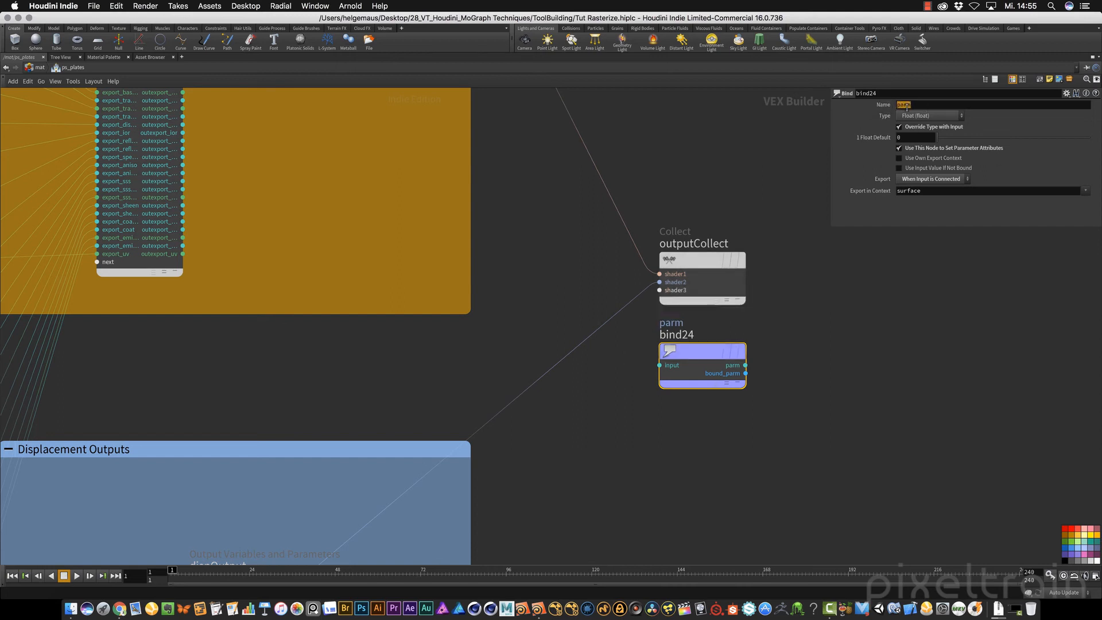
type("multimatte")
left_click(939, 117)
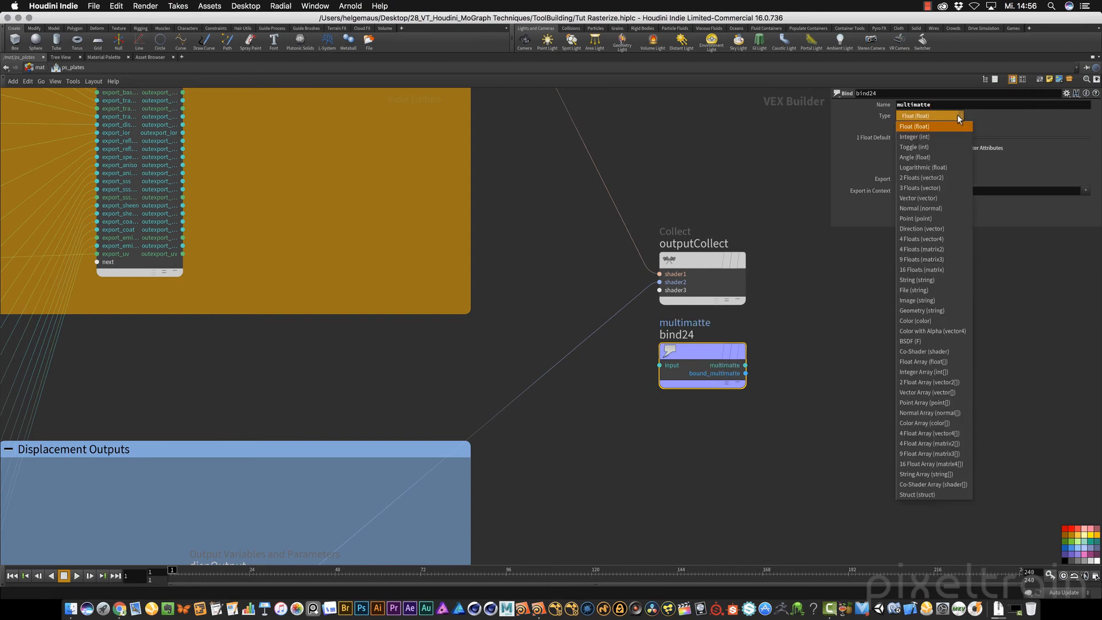
left_click(948, 188)
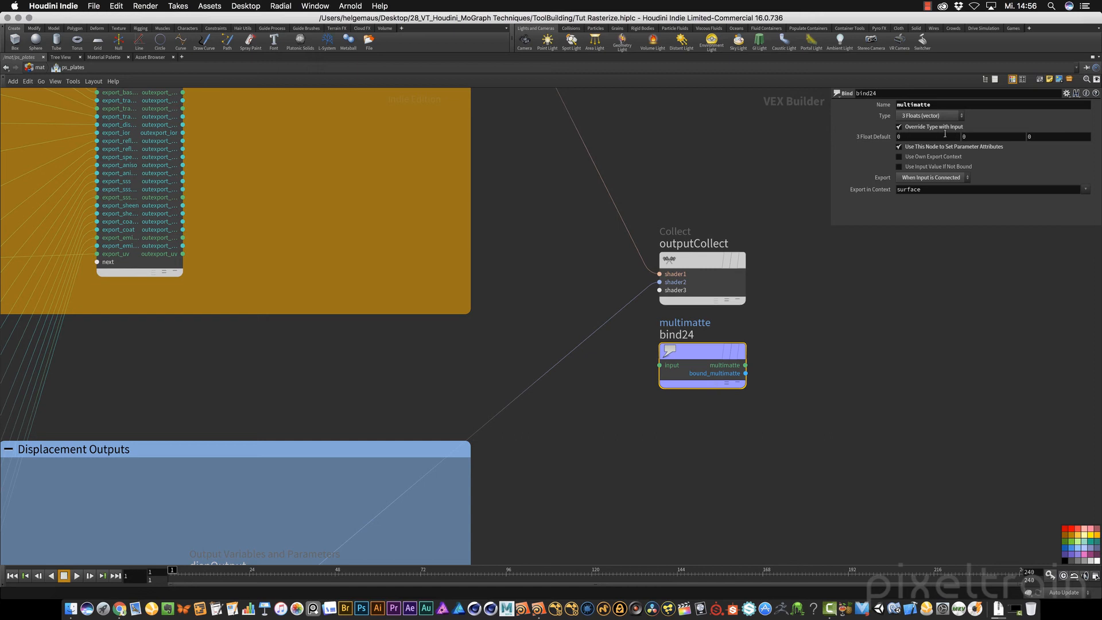
Set the multimatte default to 1, 0, 0 and its export option to Always
double_click(900, 137)
type("1")
key("Tab")
left_click(956, 178)
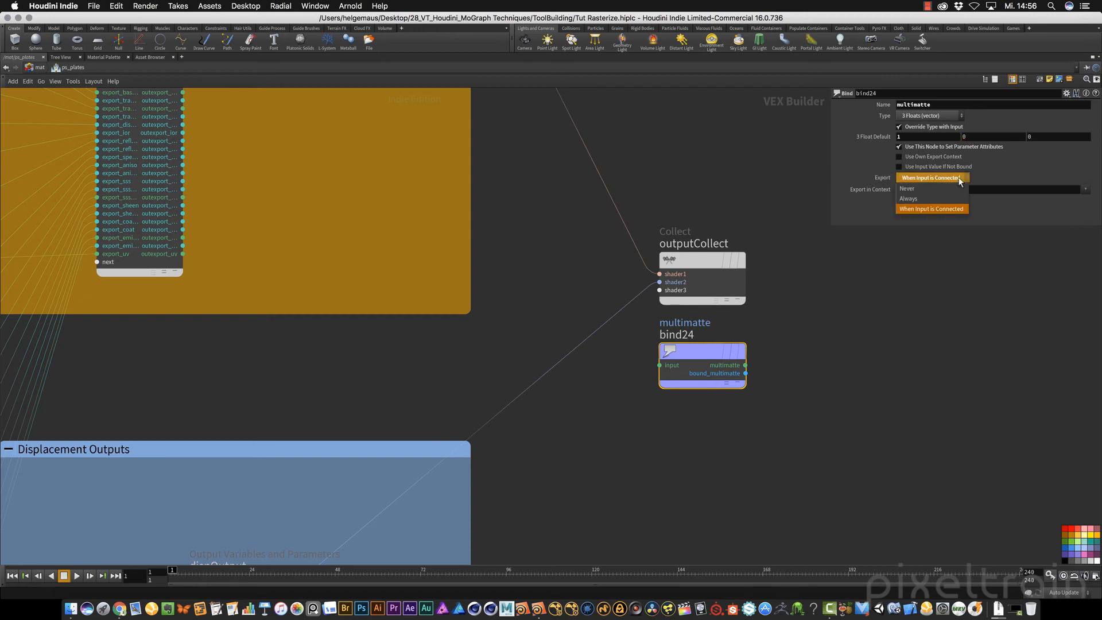
left_click(924, 197)
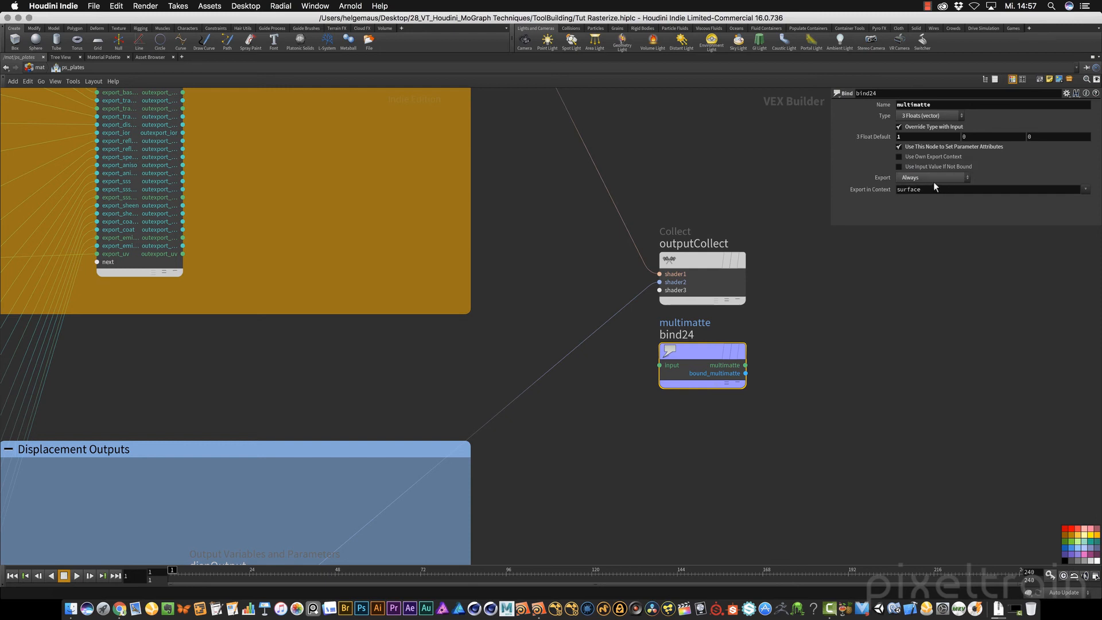
Copy the multimatte bind node, restore the pane layout and return to the material network
mouse_move(703, 351)
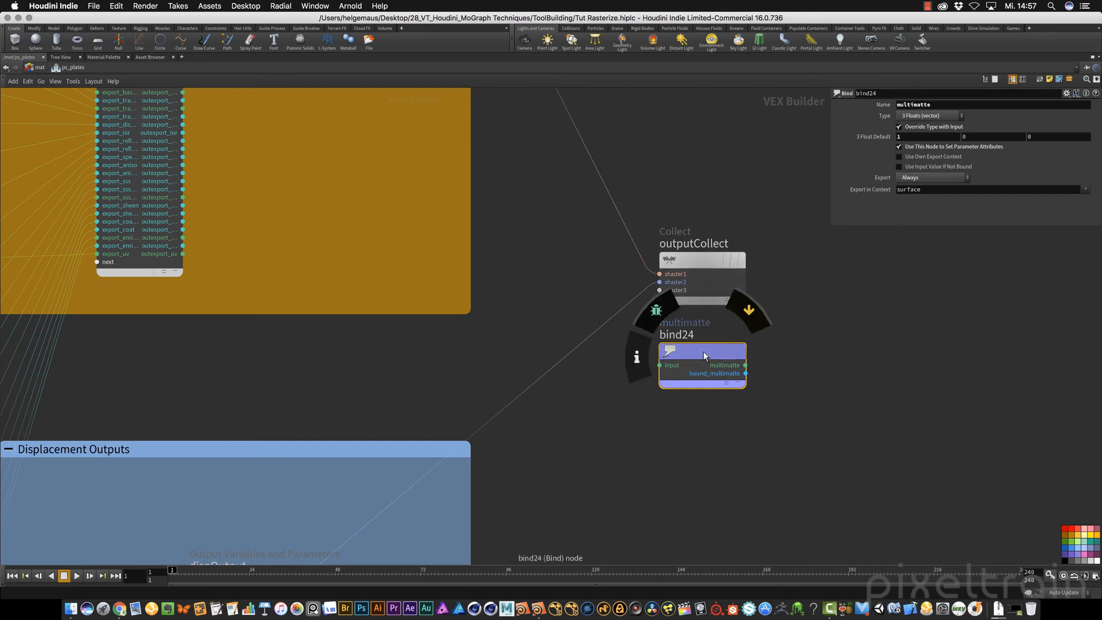
key("ctrl+c")
key("ctrl+b")
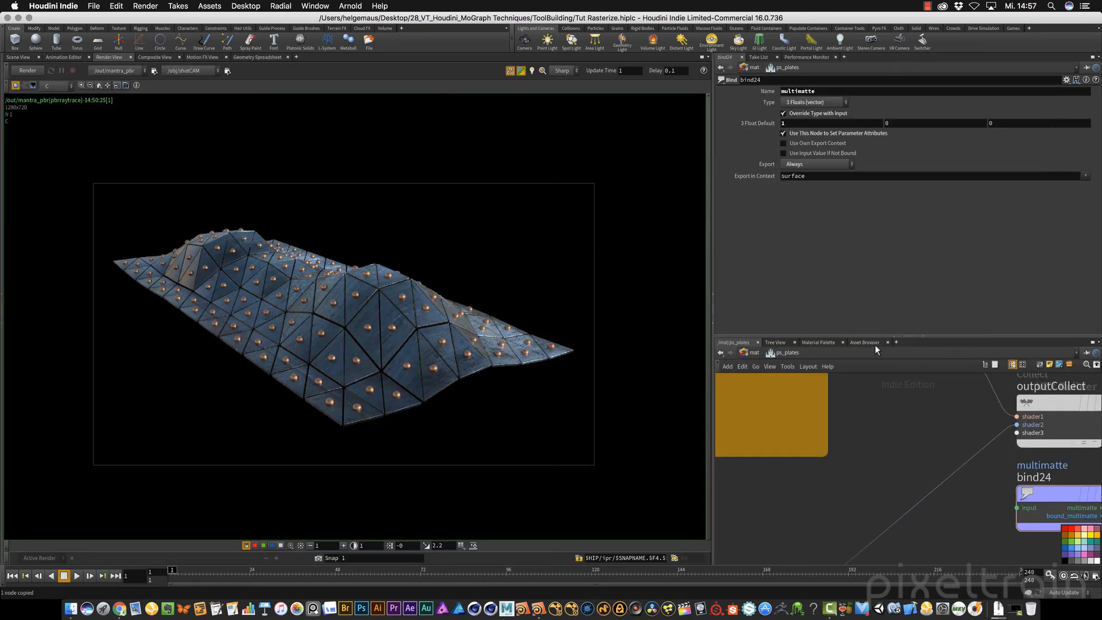
scroll(873, 412, "down", 3)
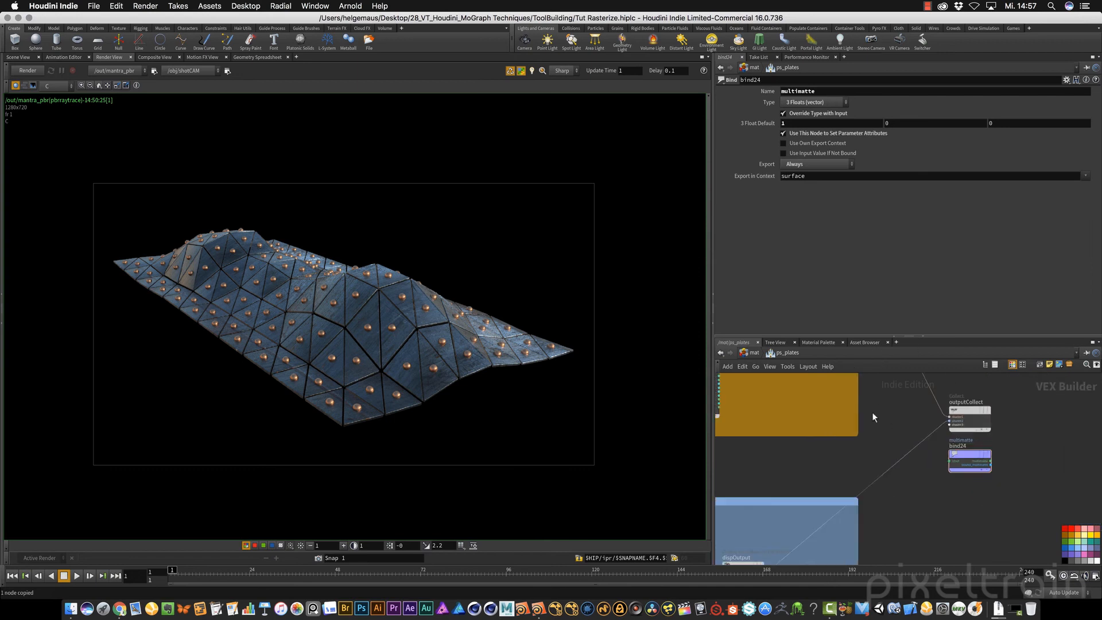
left_click(755, 353)
Allow editing of the ps_spheres shader's contents and open its network
mouse_move(900, 423)
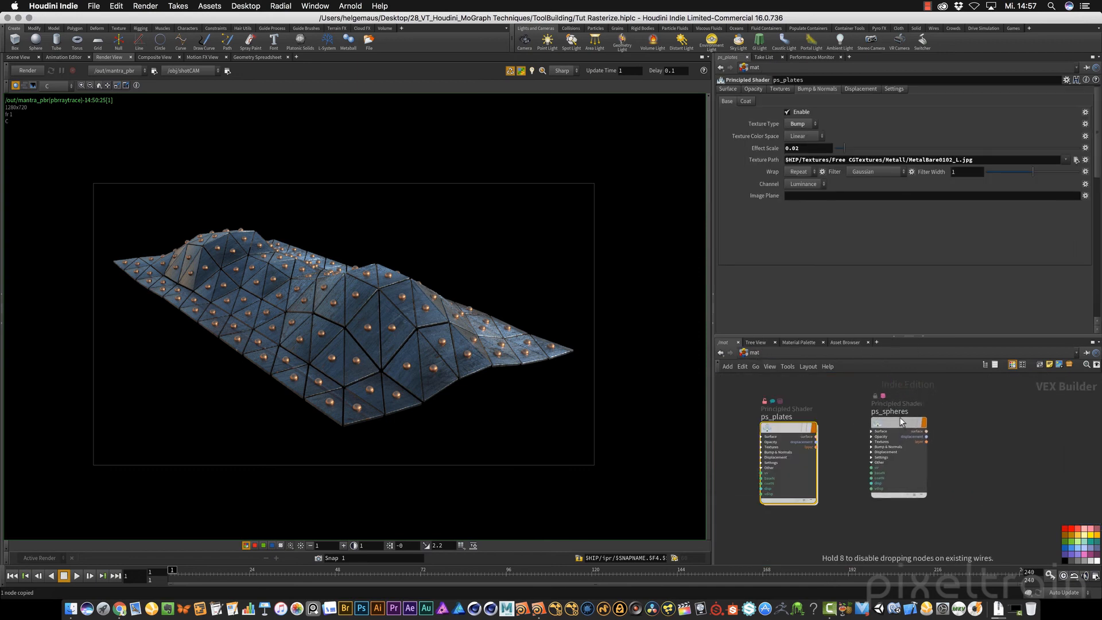
right_click(900, 419)
left_click(935, 544)
double_click(897, 420)
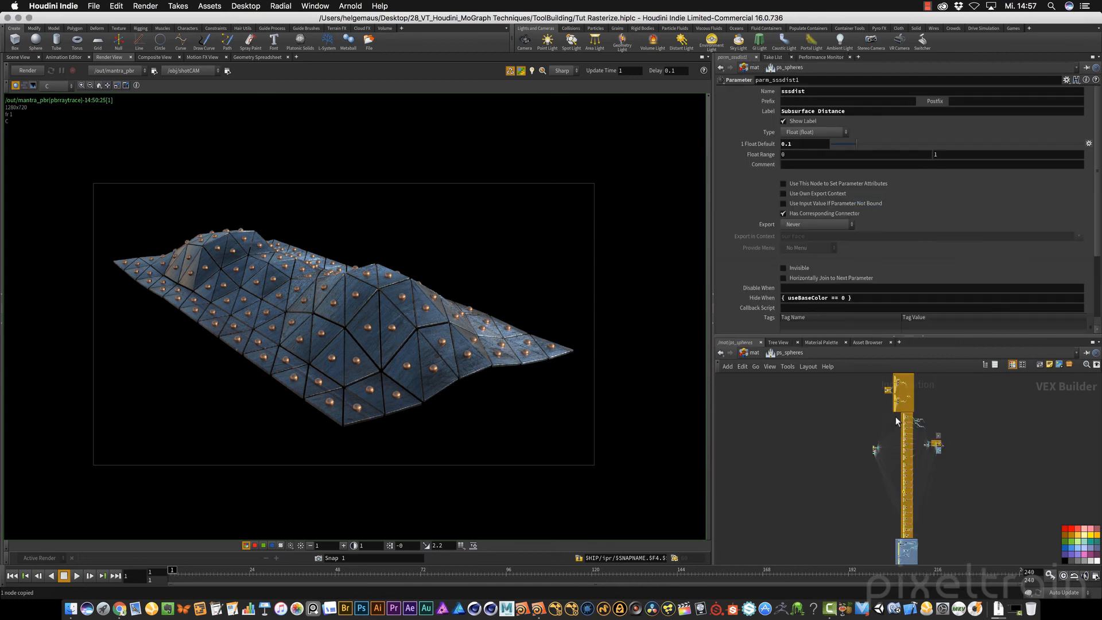
Paste the copied multimatte bind node below outputCollect in the ps_spheres network, working in a maximized pane
key("ctrl+b")
scroll(602, 314, "up", 6)
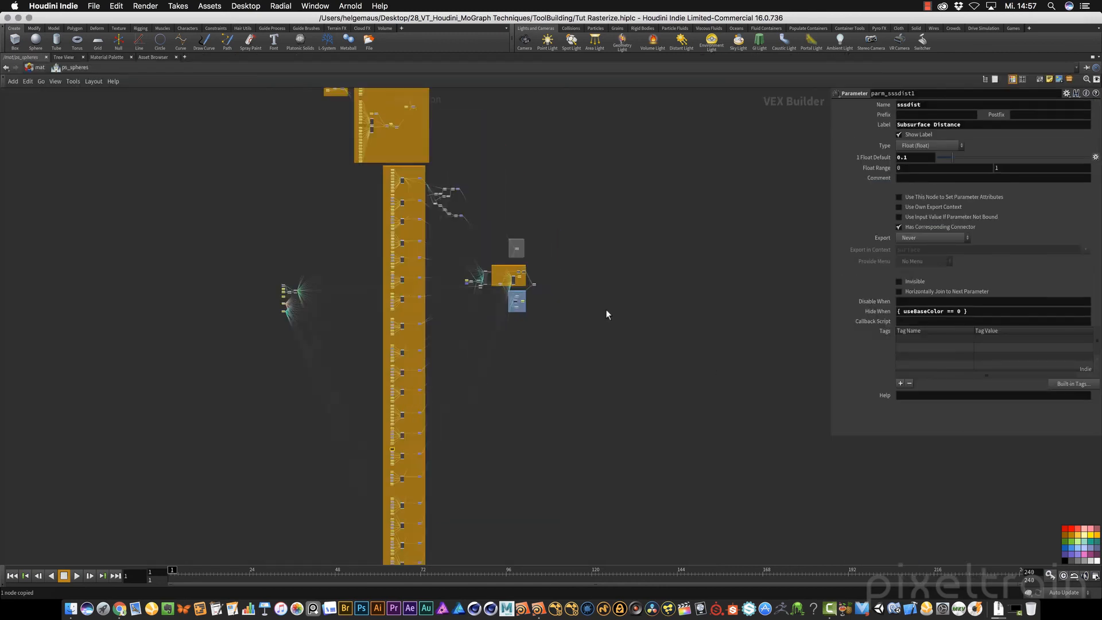
middle_click_drag(412, 297, 578, 358)
scroll(483, 278, "up", 10)
middle_click_drag(483, 280, 592, 314)
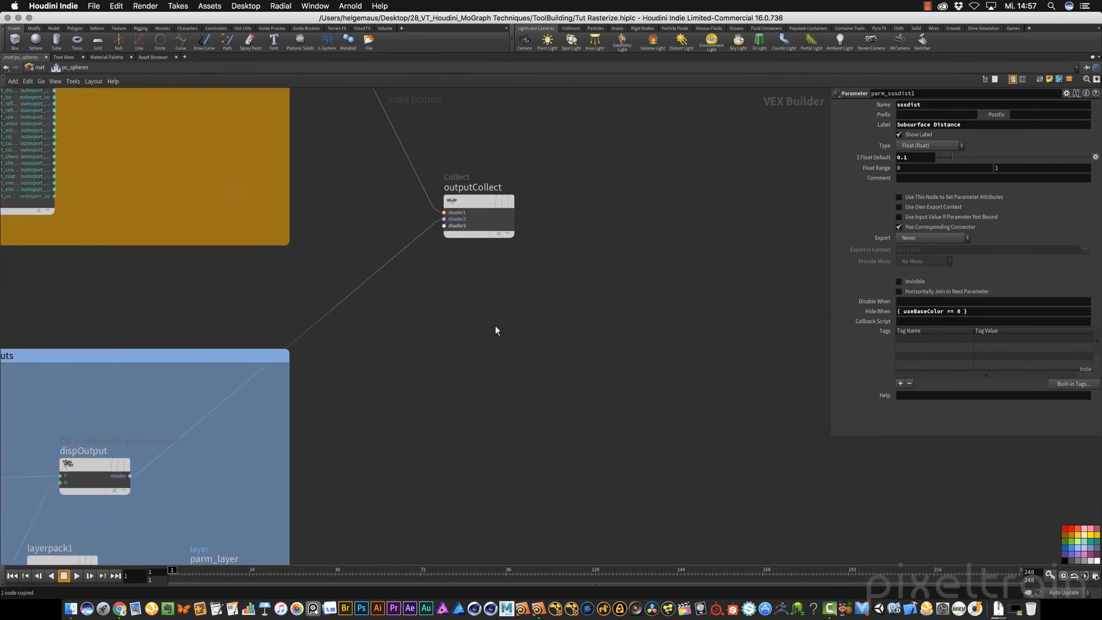
key("ctrl+v")
left_click_drag(508, 311, 485, 278)
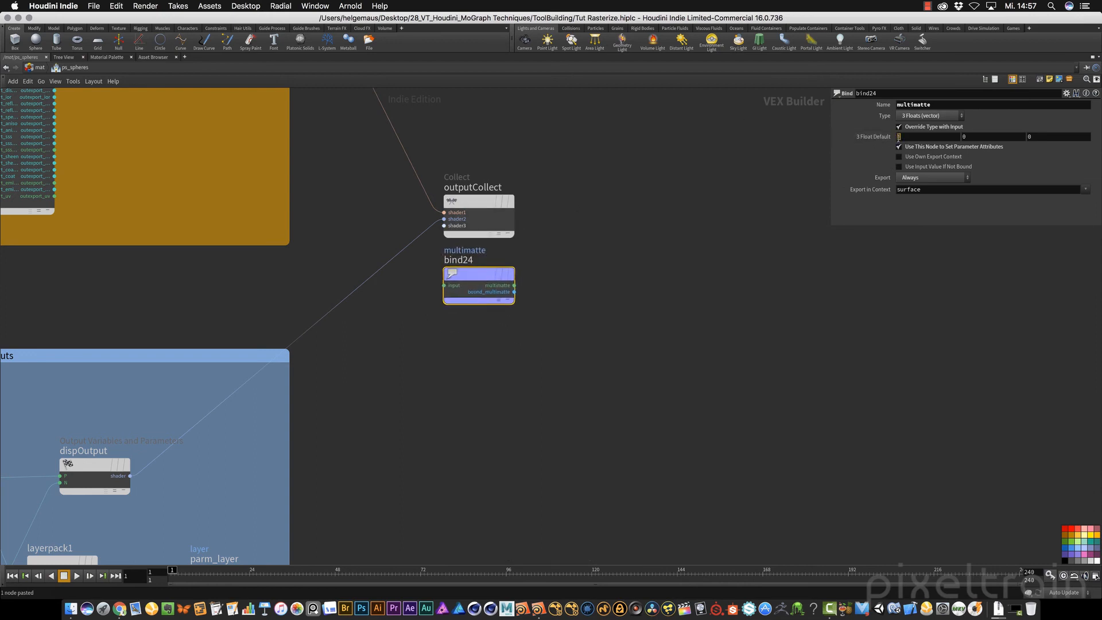
Set the default of the multimatte bind node in ps_spheres to 0, 1, 0
key("Tab")
type("1")
key("Tab")
left_click(664, 219)
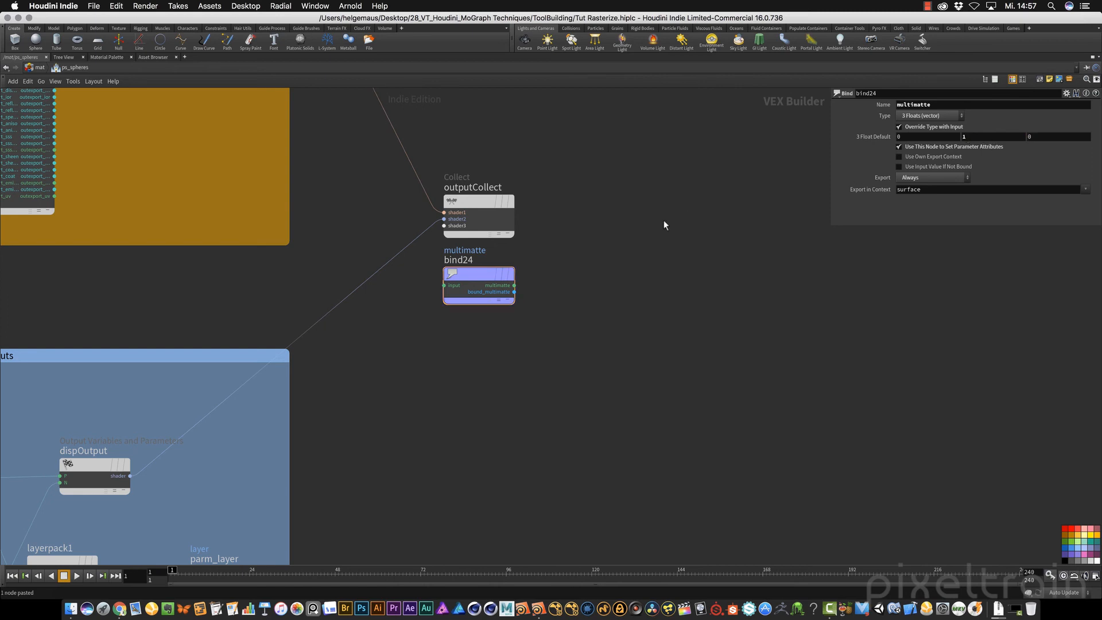
Restore the pane layout, go to the out network and review mantra_pbr's extra image planes
key("ctrl+b")
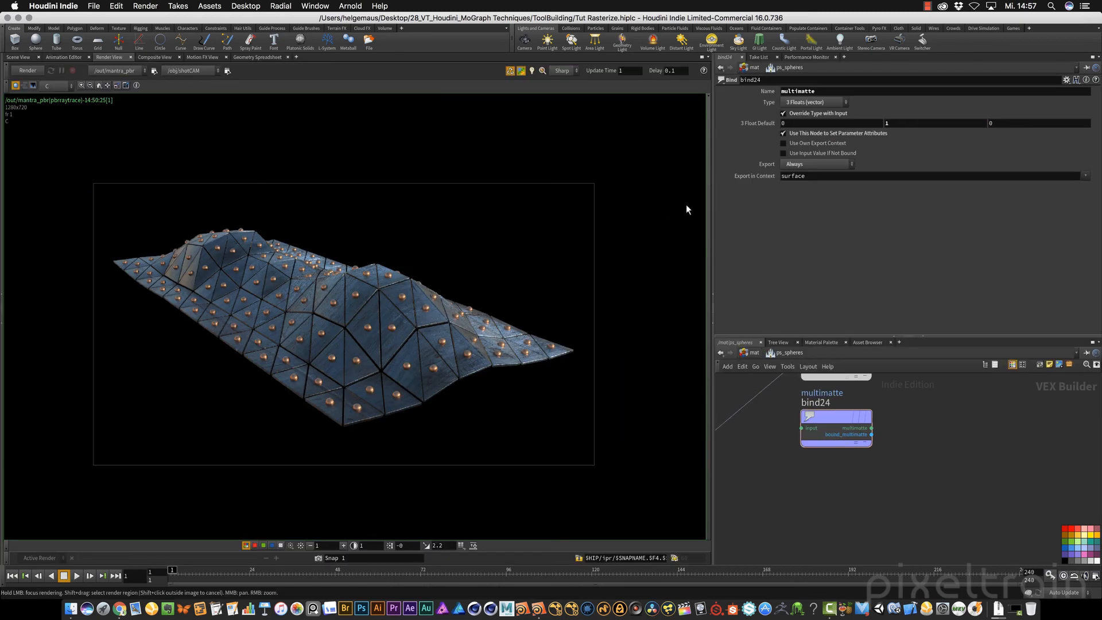
left_click(753, 353)
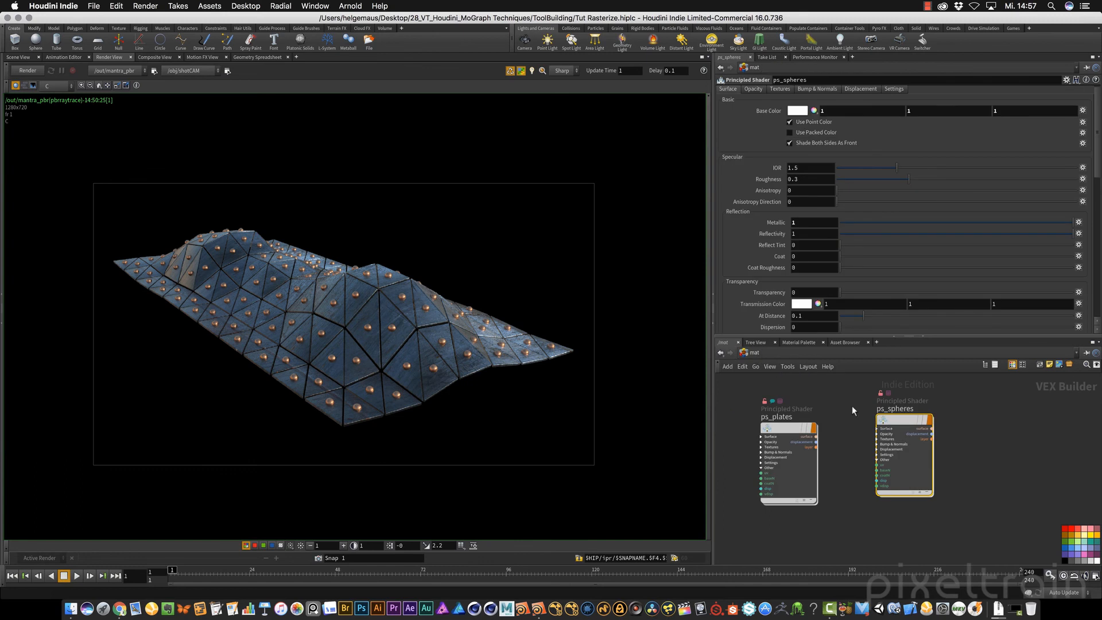
left_click(766, 355)
left_click(789, 414)
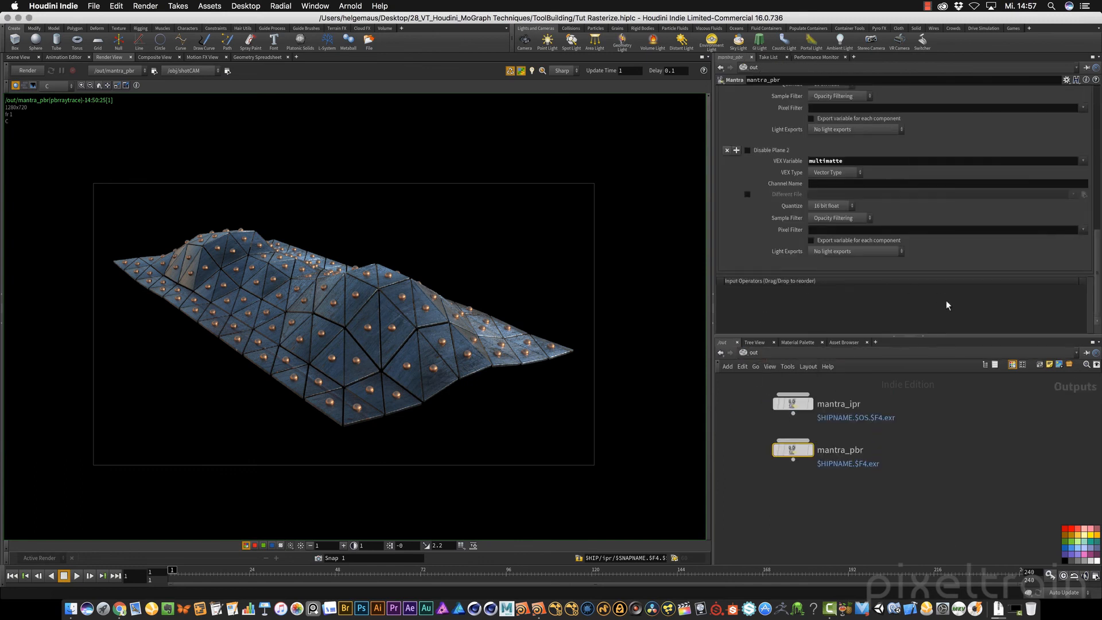
left_click_drag(1095, 262, 1097, 204)
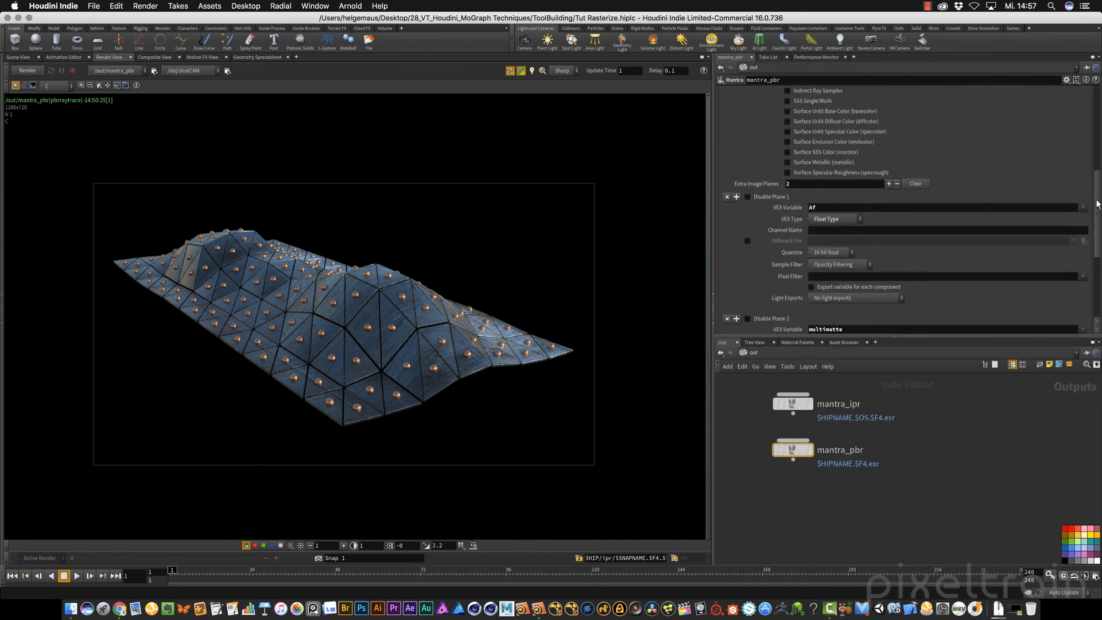
scroll(1097, 204, "down", 3)
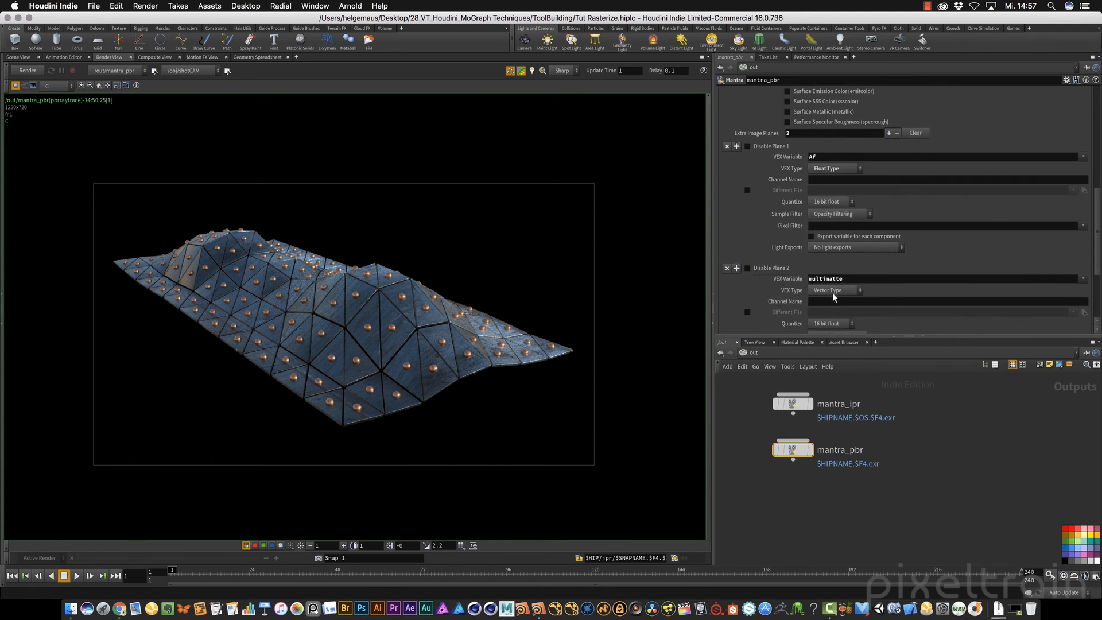
Render mantra_pbr in the render view and display its multimatte image plane
left_click(28, 71)
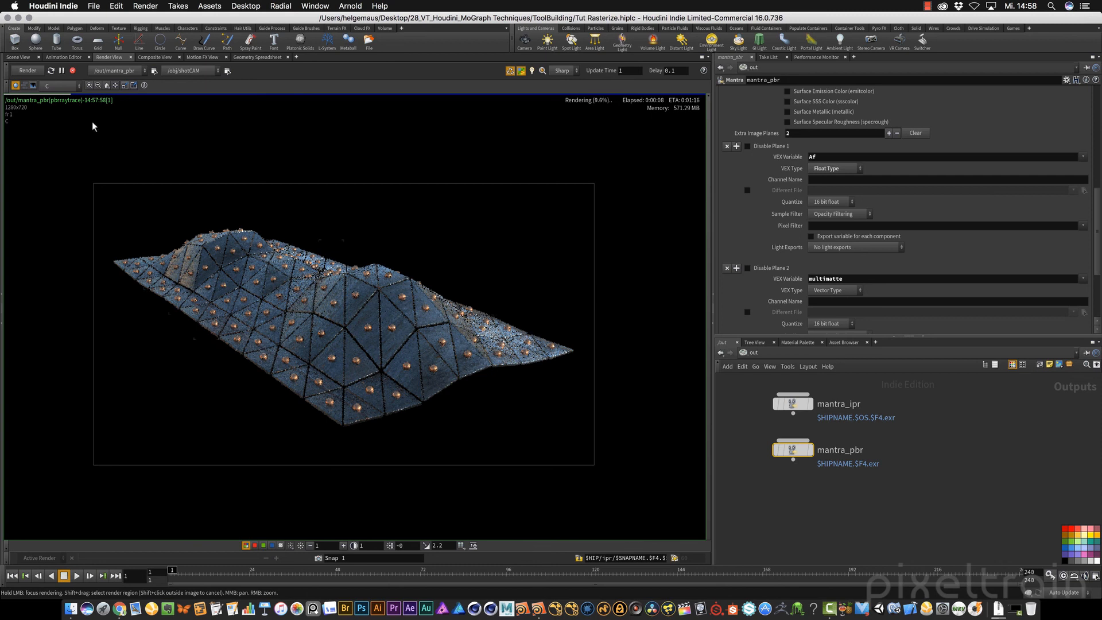
left_click(67, 84)
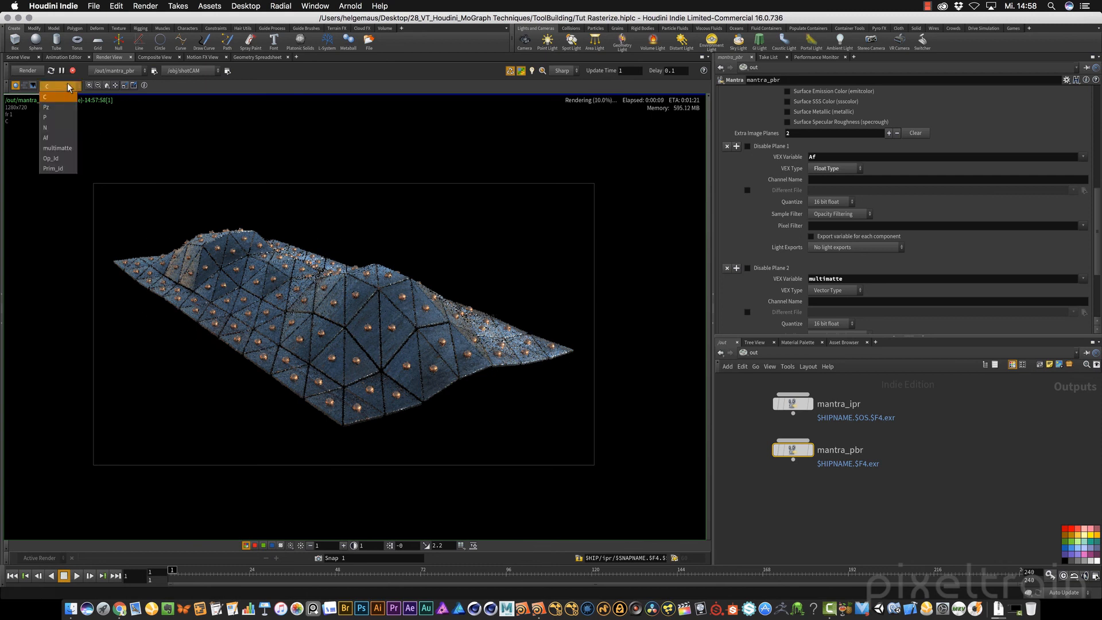
left_click(58, 148)
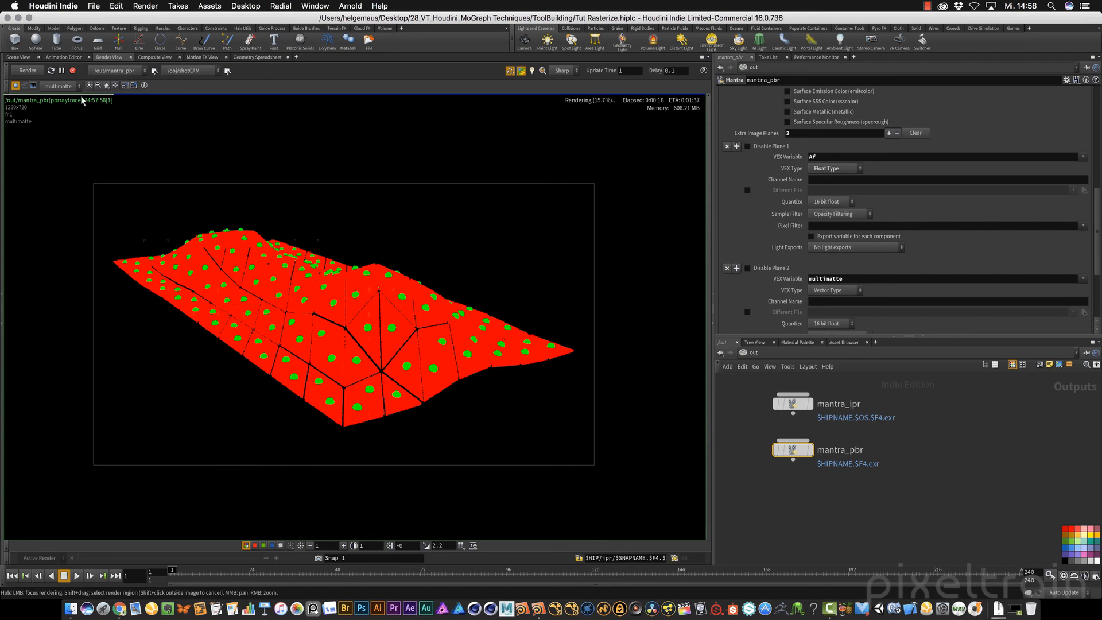
Switch the displayed image plane back to C and stop the running render
left_click(58, 86)
left_click(62, 98)
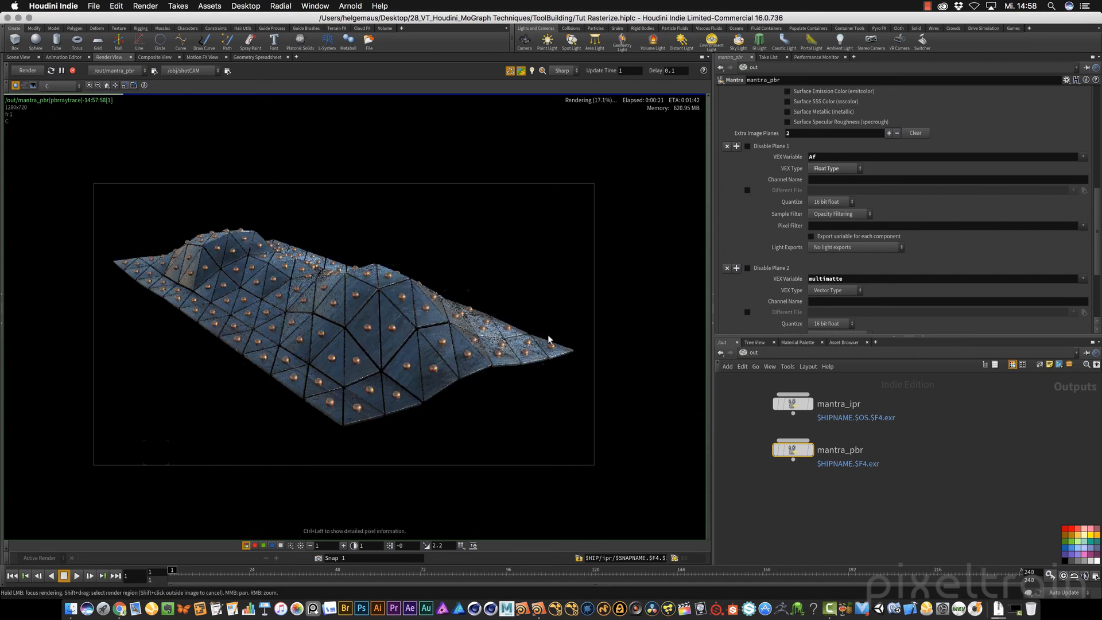
left_click(73, 70)
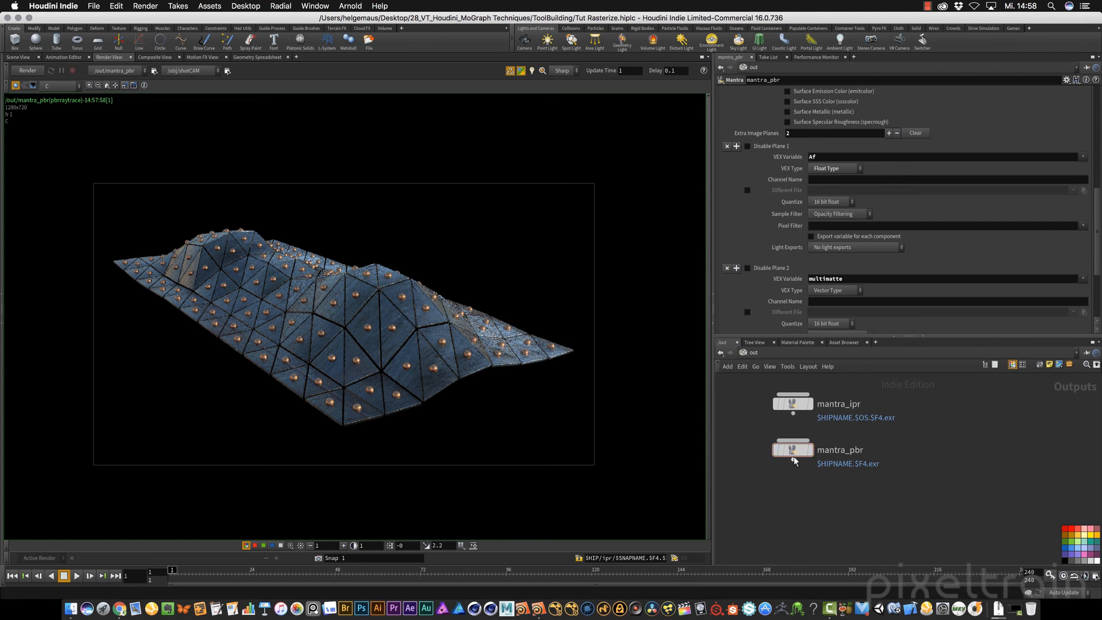
Choose Render Current Frame as the valid frame range of mantra_pbr
mouse_move(795, 452)
scroll(1096, 228, "up", 8)
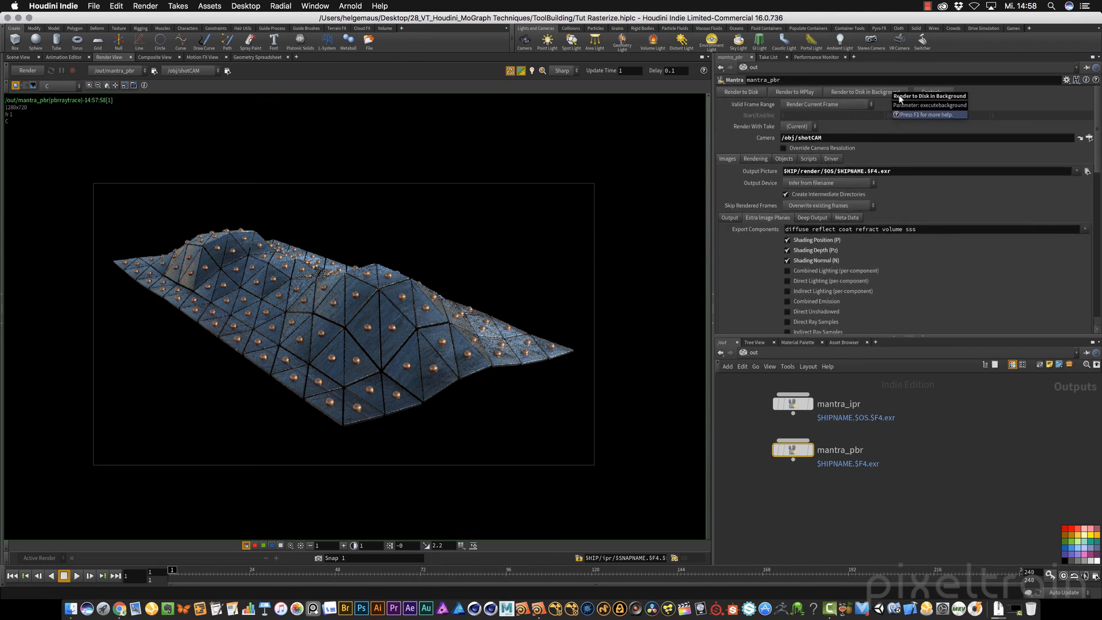
left_click(782, 104)
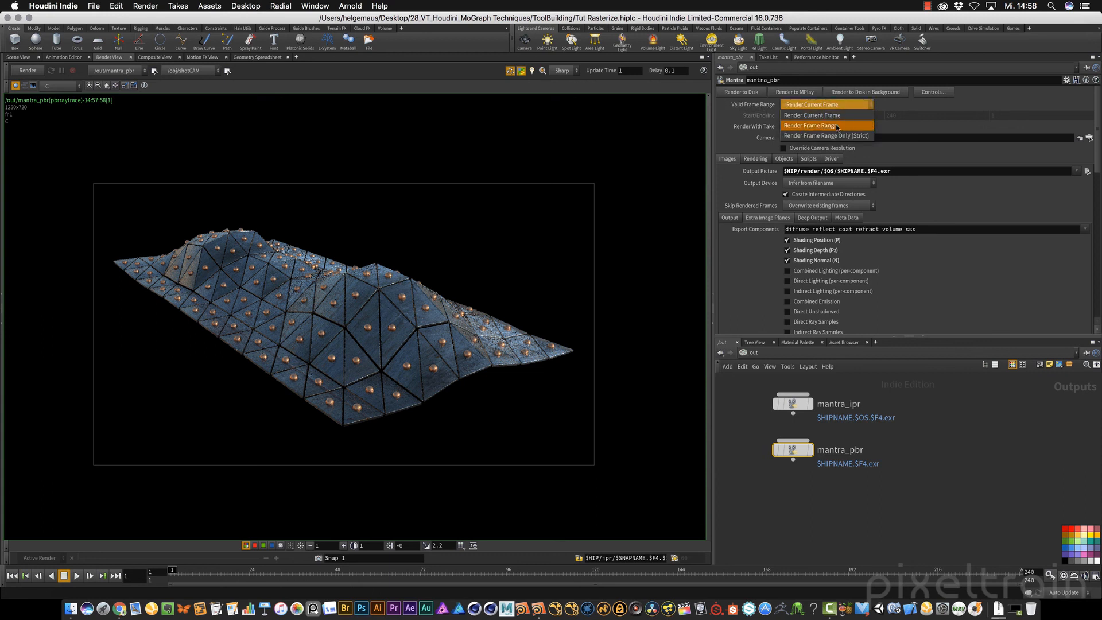
left_click(805, 115)
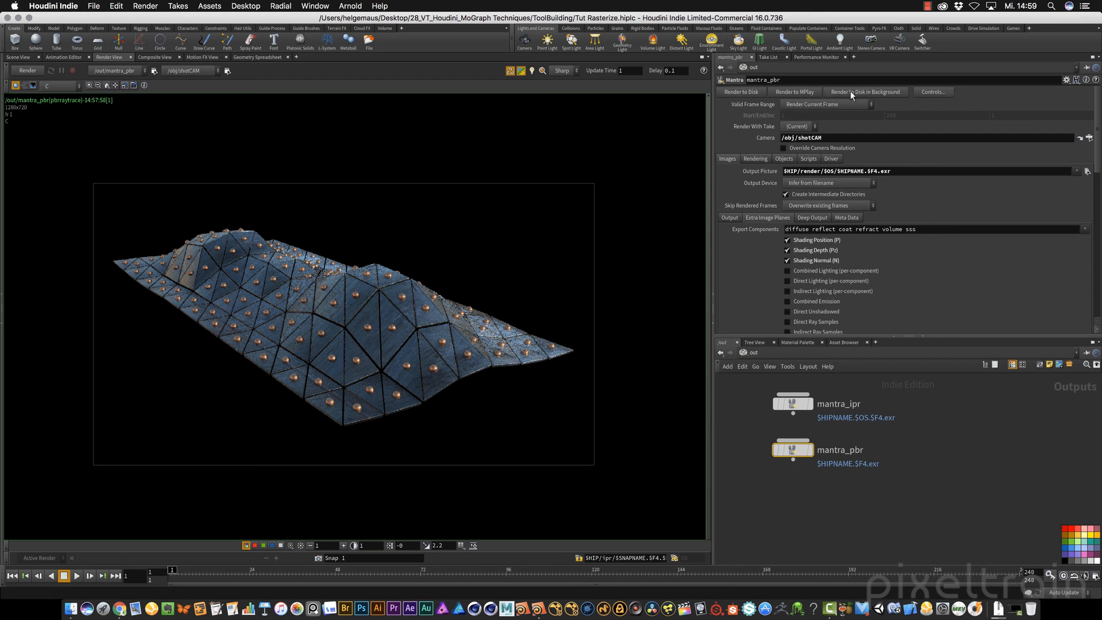
Save the scene file and start rendering mantra_pbr to disk in the background
left_click(876, 92)
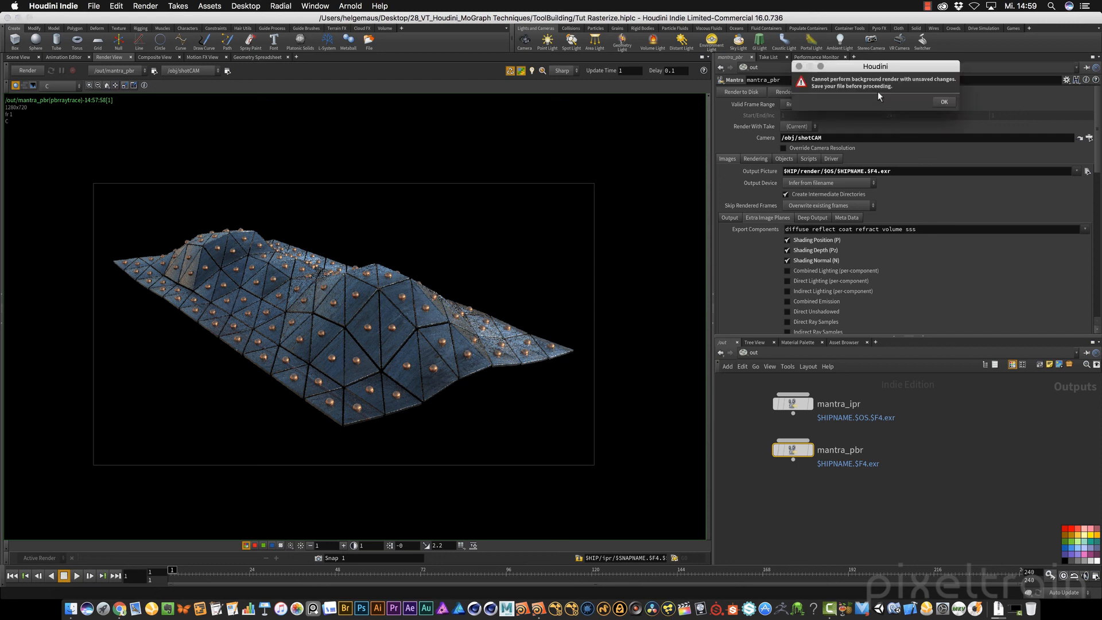
left_click(945, 102)
key("ctrl+s")
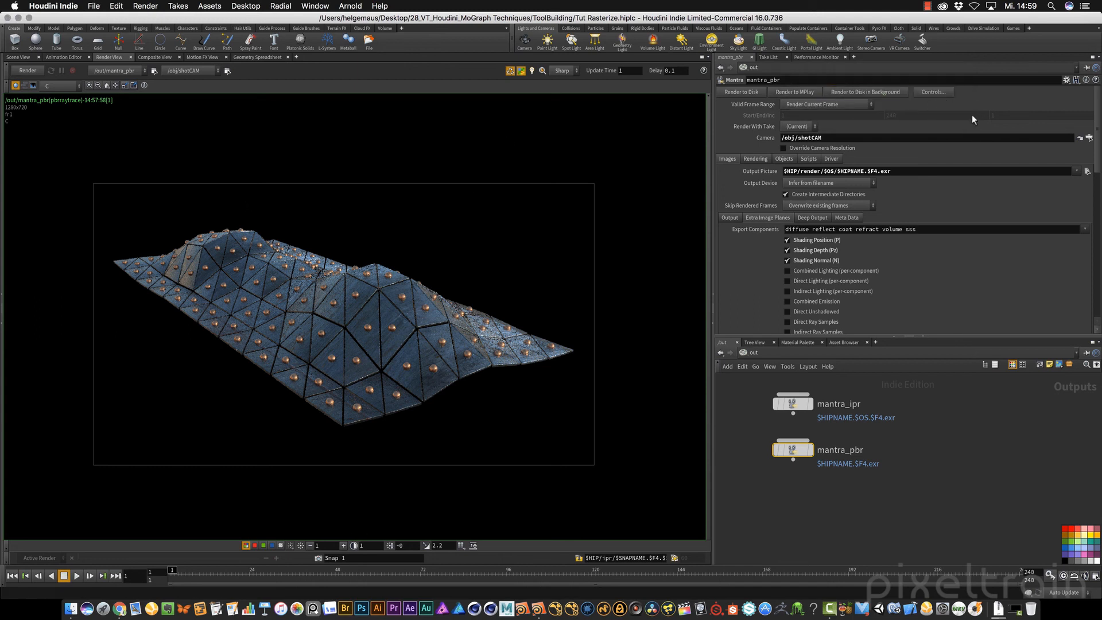
left_click(881, 92)
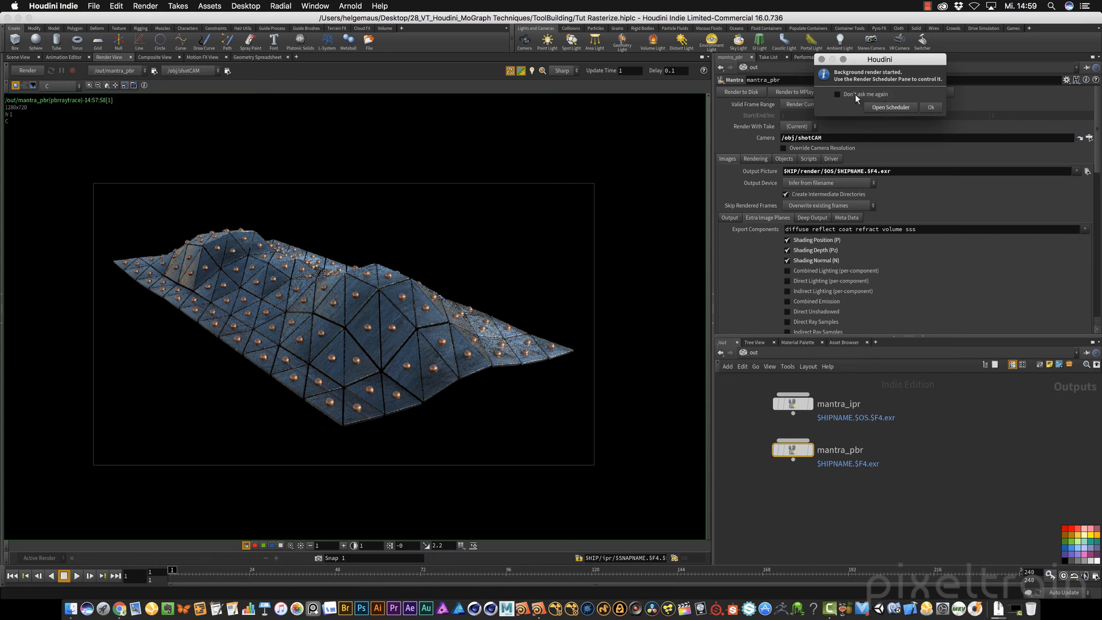
left_click(930, 108)
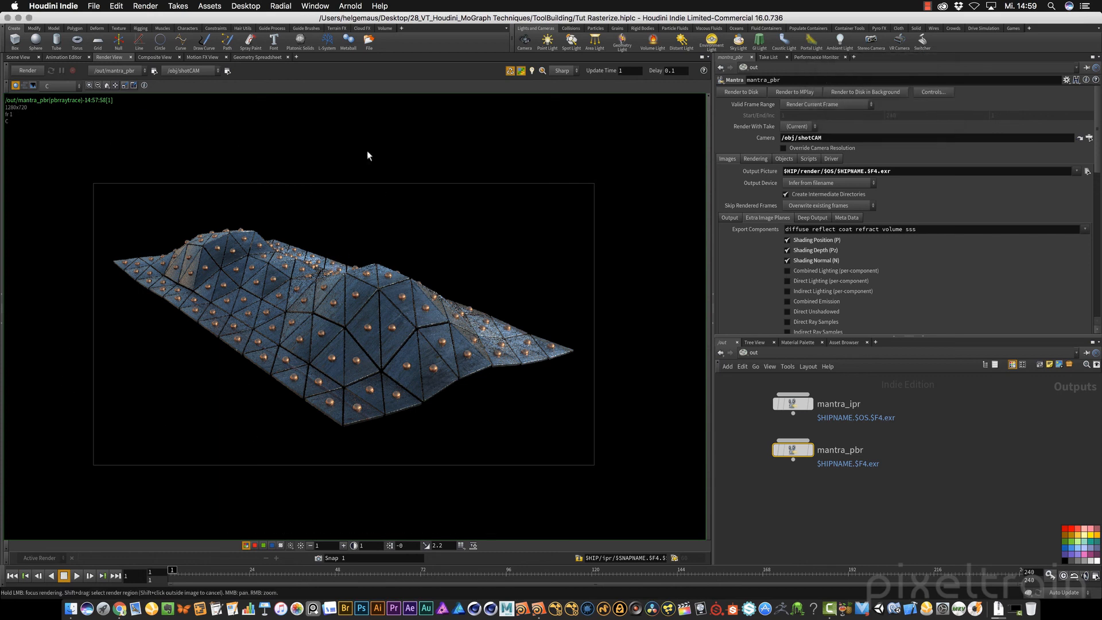
Add a Render Scheduler pane to check the background render job and return to the scene view
left_click(297, 57)
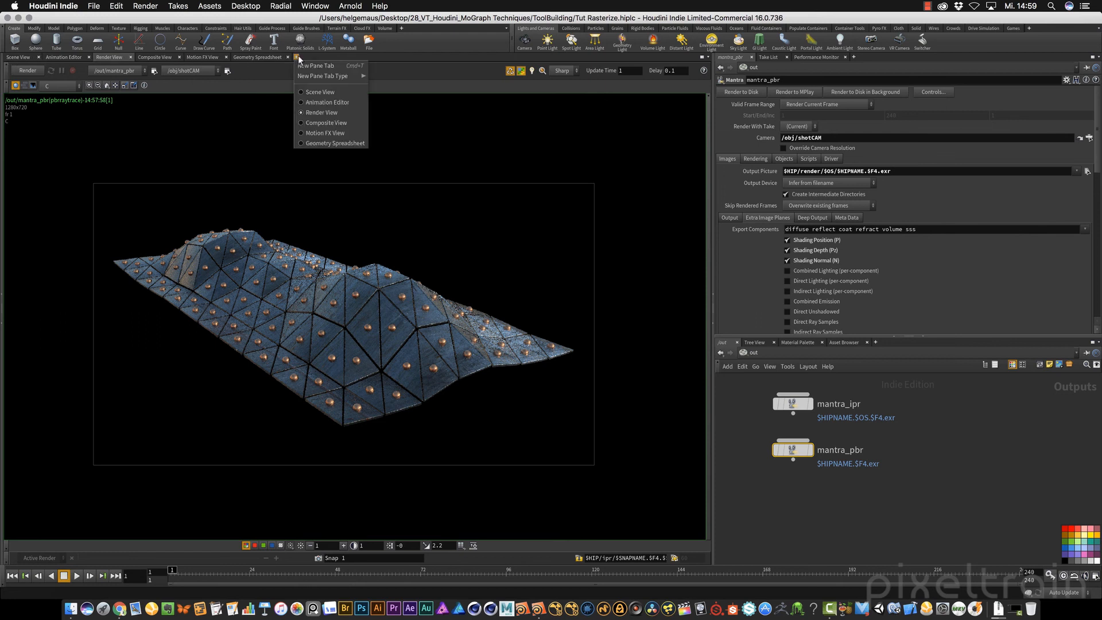
mouse_move(322, 76)
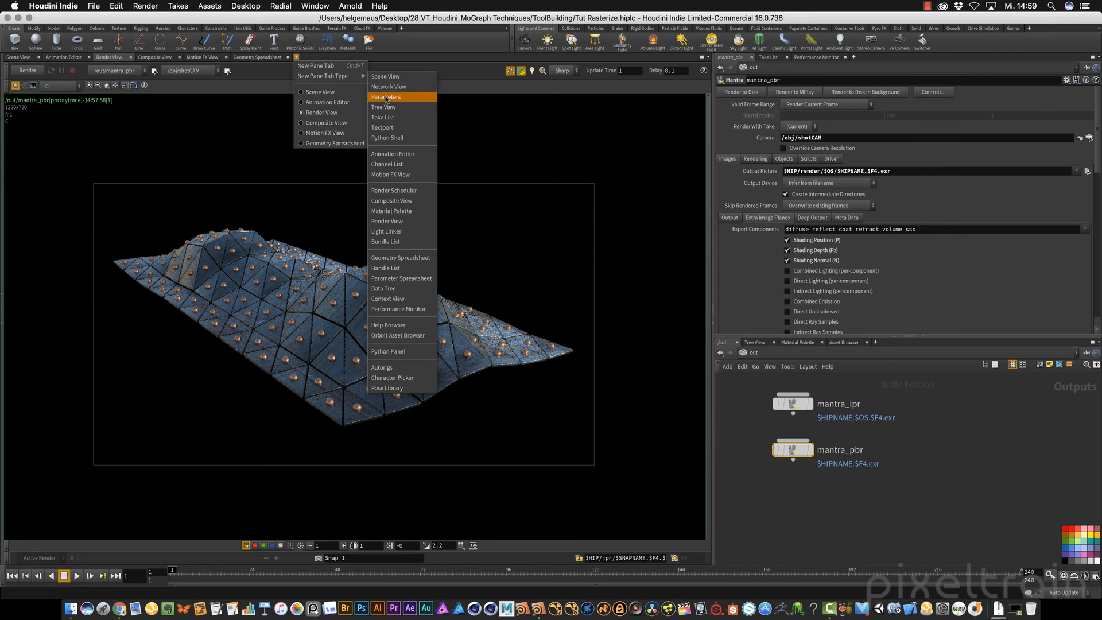
left_click(380, 190)
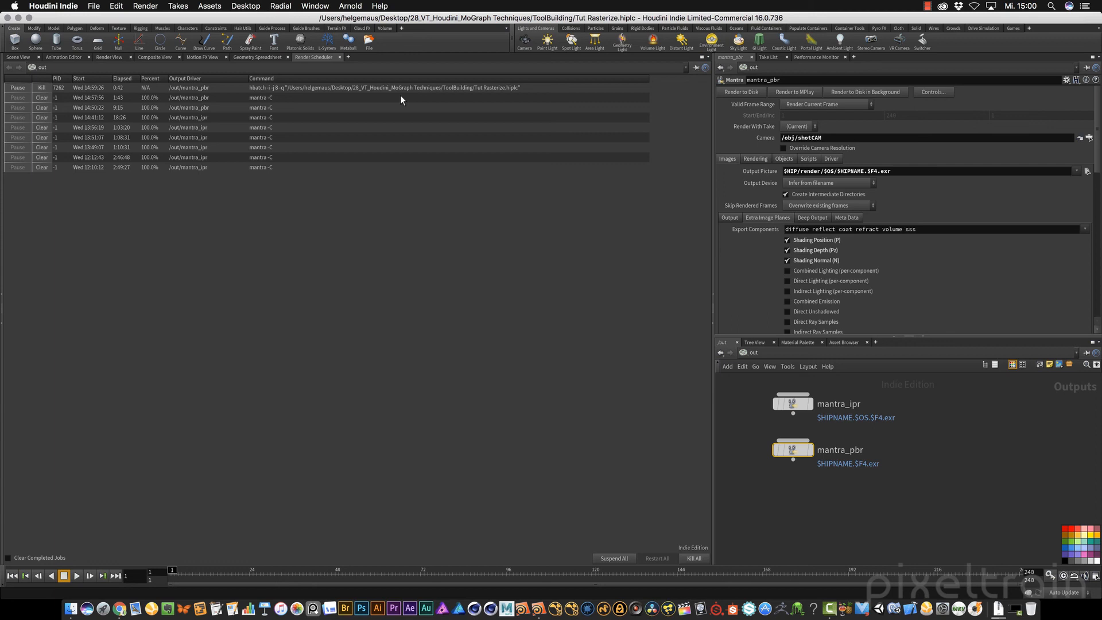
left_click(18, 58)
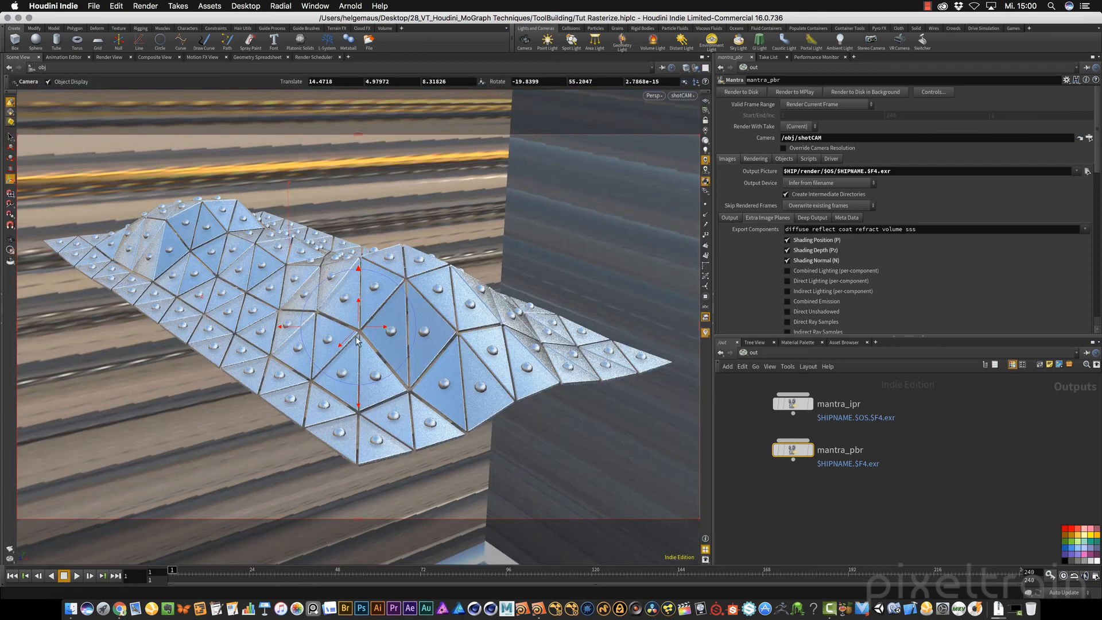